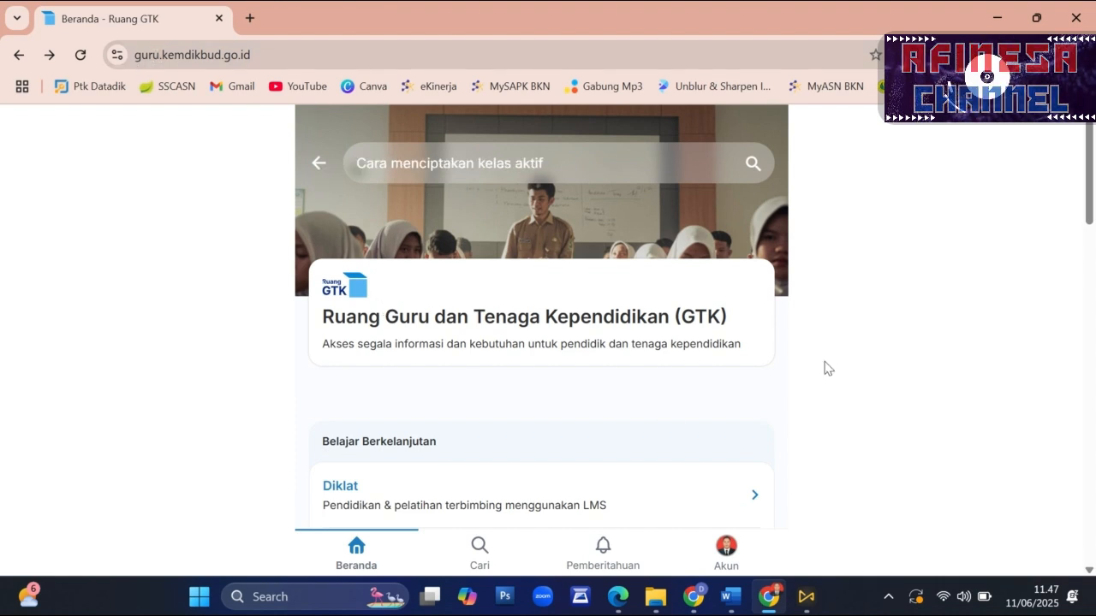
- Open the Sertifikasi Pendidik program and its Pembelajaran Mendalam dan Asesmen (Umum) module
{"action": "scroll", "coordinate": [492, 305], "scroll_direction": "down", "scroll_amount": 3}
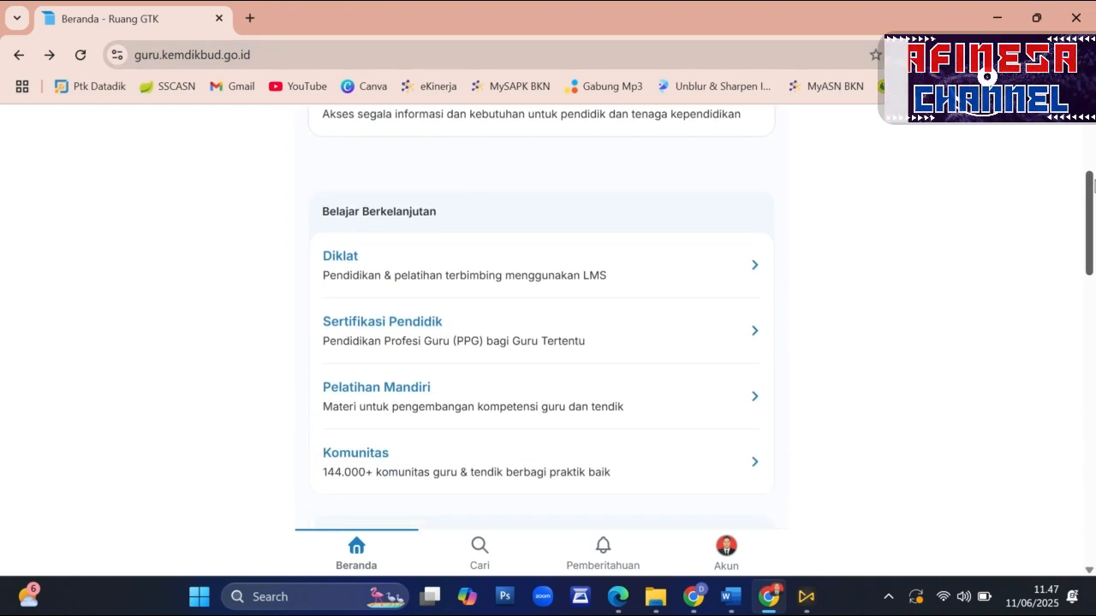
{"action": "left_click", "coordinate": [399, 332]}
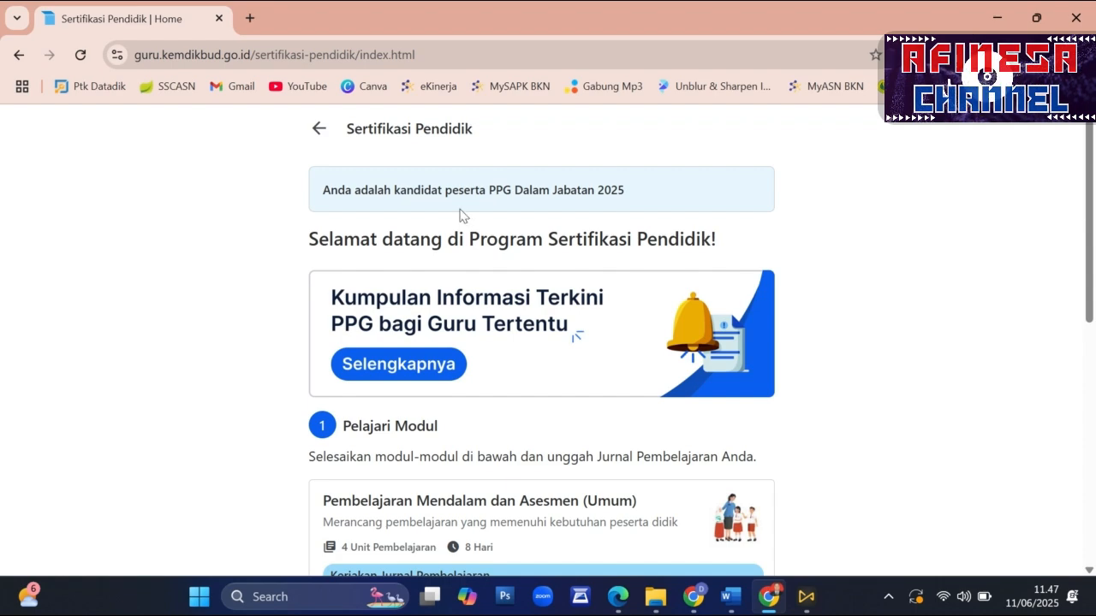
{"action": "scroll", "coordinate": [482, 183], "scroll_direction": "down", "scroll_amount": 3}
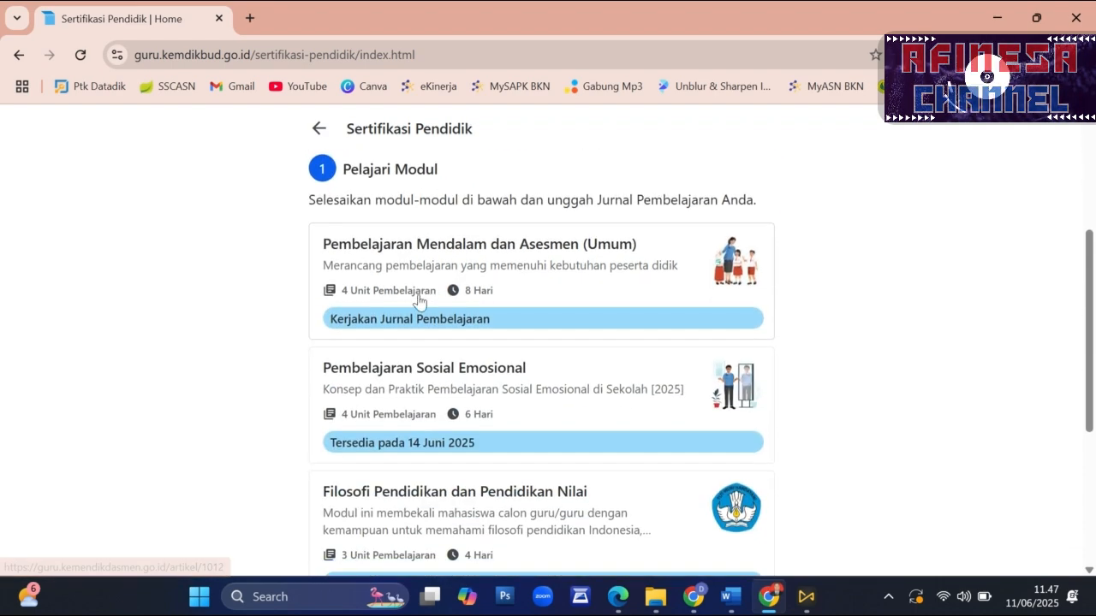
{"action": "left_click", "coordinate": [402, 317]}
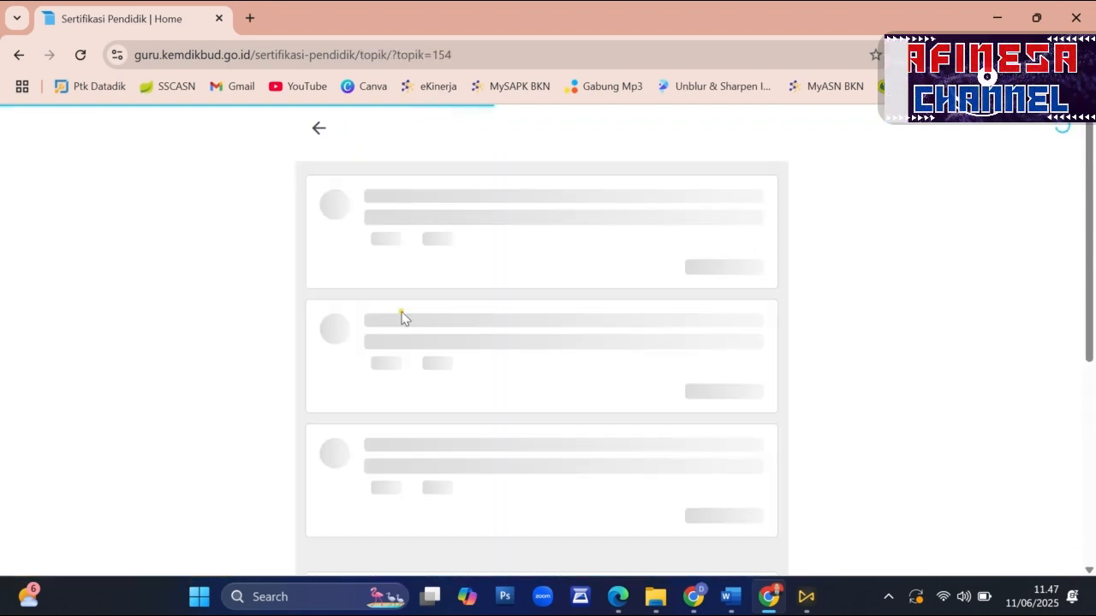
- Check the module's training units and post tests, and open its Jurnal Pembelajaran task for completion
{"action": "scroll", "coordinate": [772, 382], "scroll_direction": "down", "scroll_amount": 6}
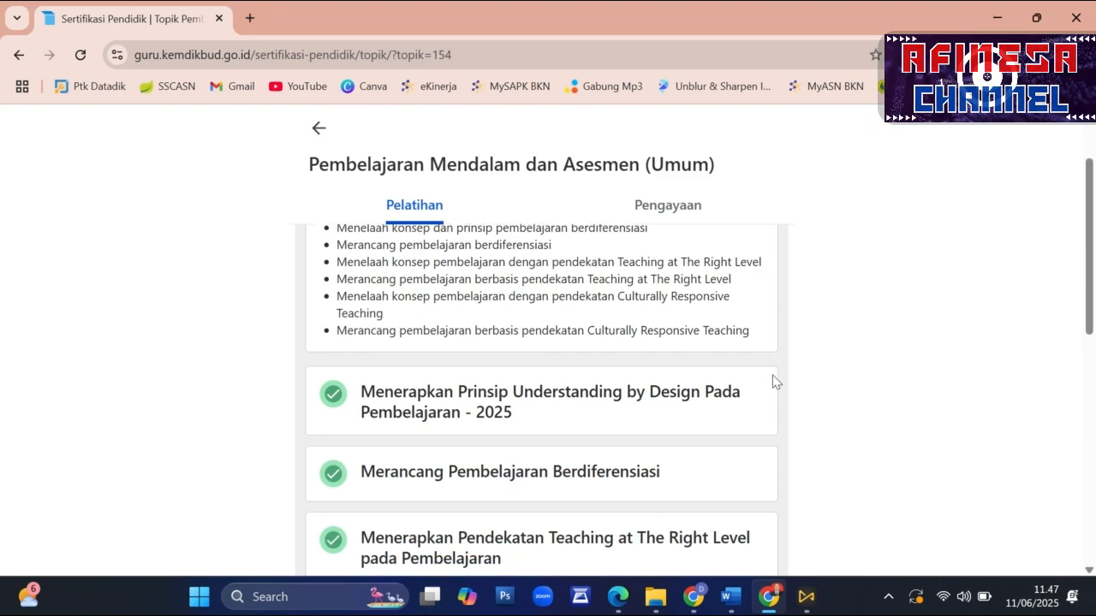
{"action": "scroll", "coordinate": [772, 382], "scroll_direction": "up", "scroll_amount": 5}
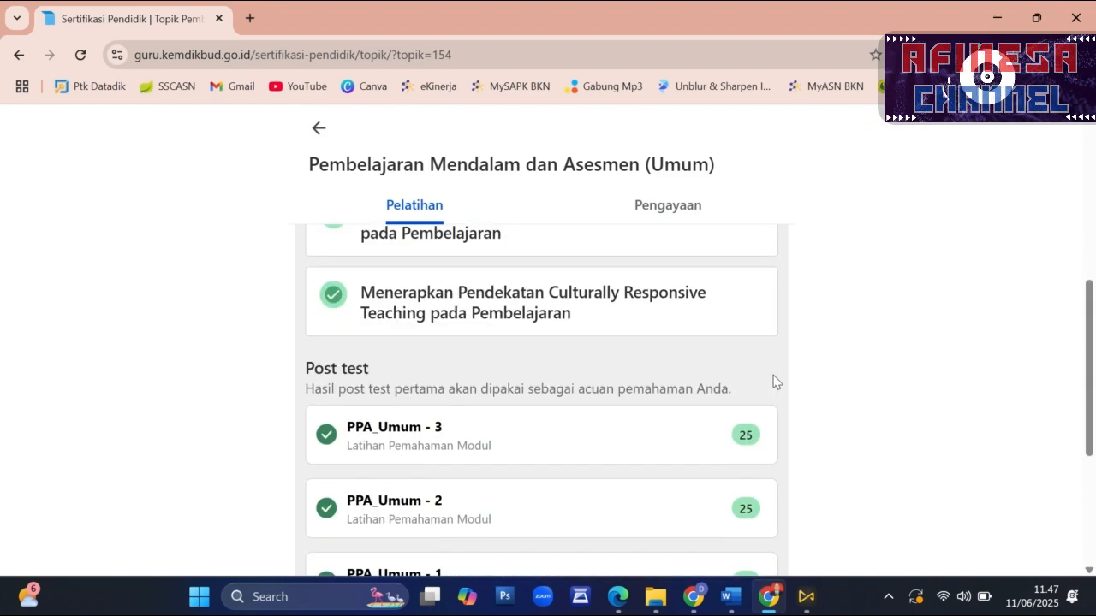
{"action": "scroll", "coordinate": [246, 351], "scroll_direction": "down", "scroll_amount": 1}
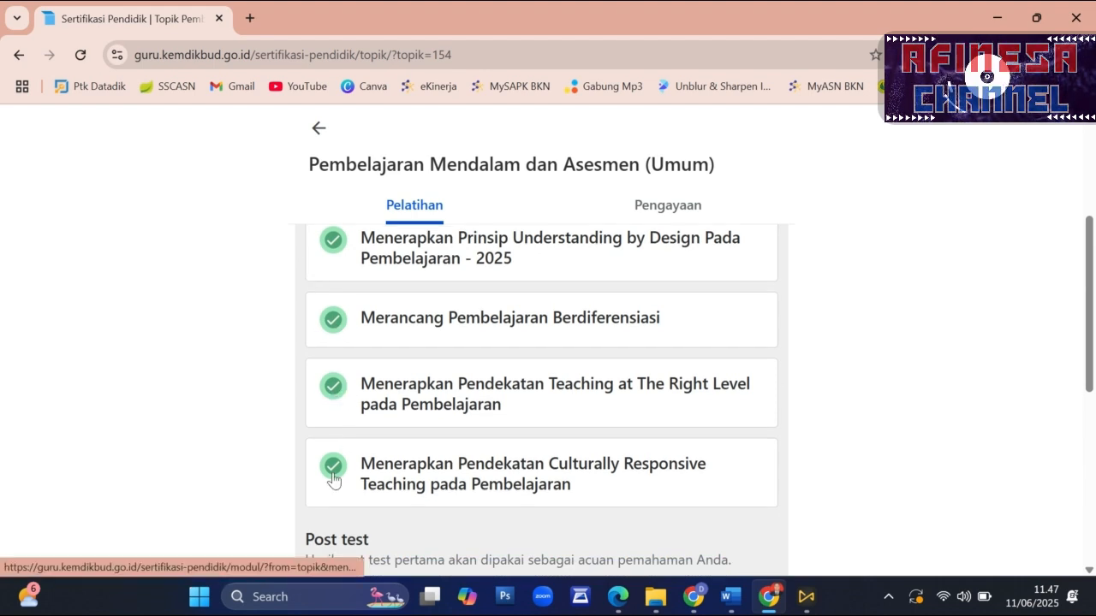
{"action": "scroll", "coordinate": [431, 431], "scroll_direction": "down", "scroll_amount": 4}
{"action": "scroll", "coordinate": [501, 377], "scroll_direction": "up", "scroll_amount": 1}
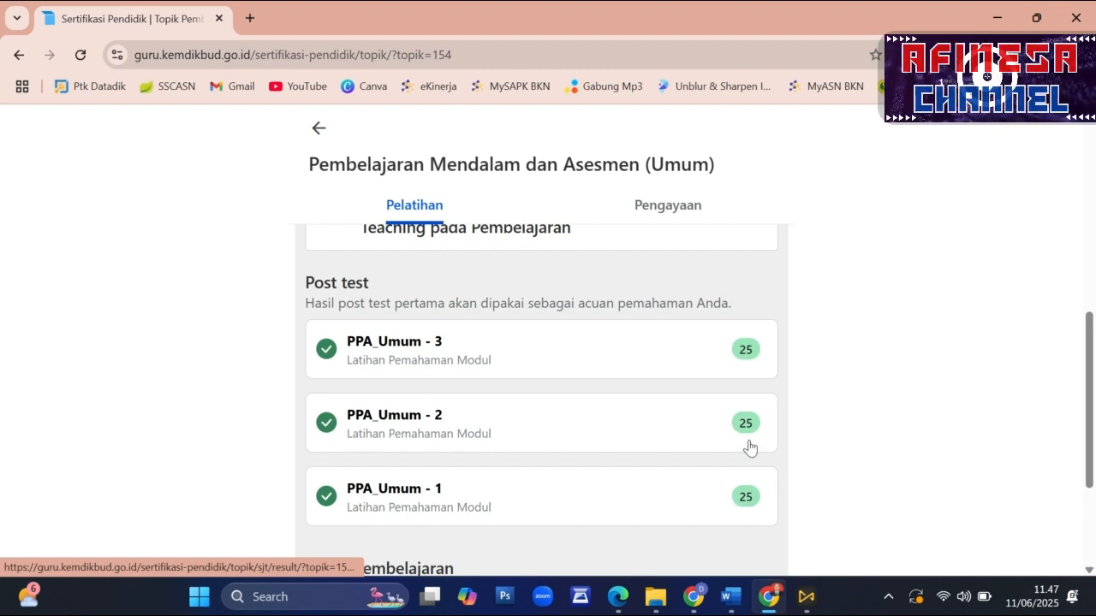
{"action": "scroll", "coordinate": [330, 344], "scroll_direction": "down", "scroll_amount": 2}
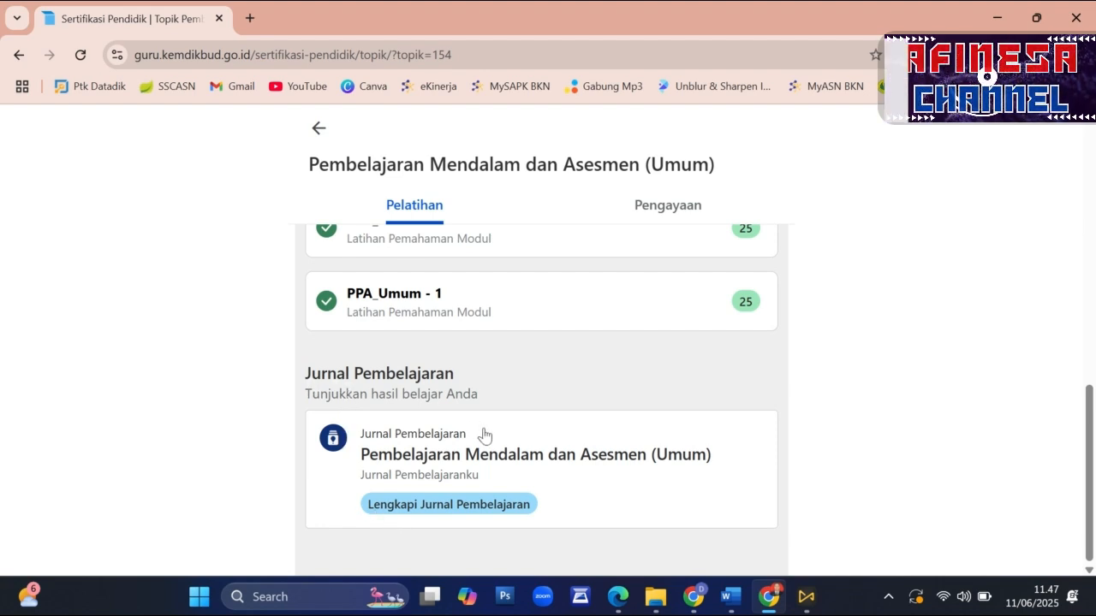
{"action": "left_click", "coordinate": [368, 513]}
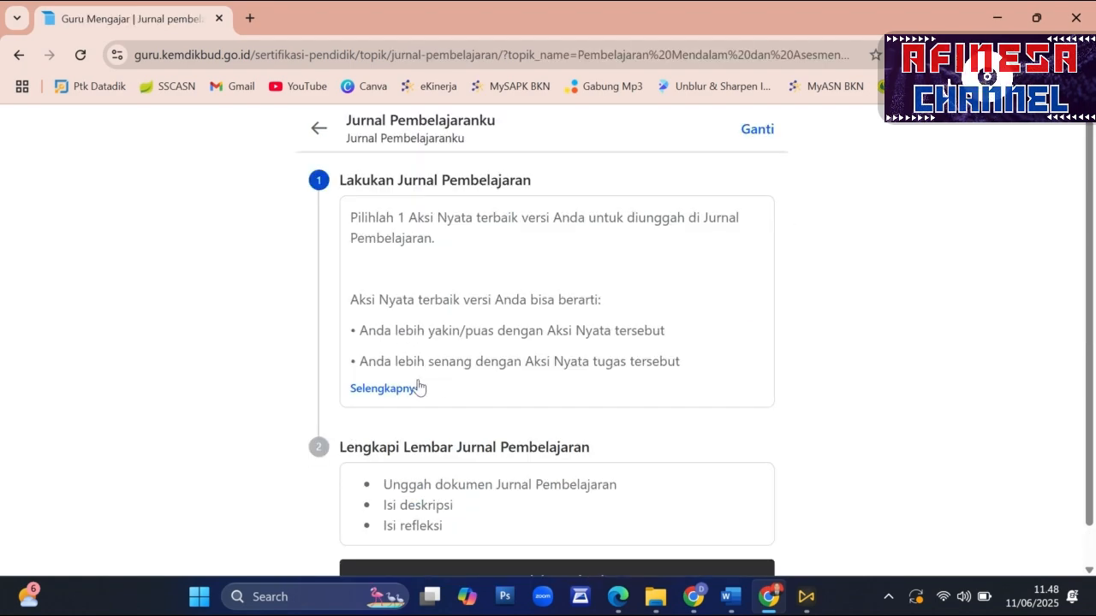
- Open the full Jurnal Pembelajaranku instructions and go to the upload requirements
{"action": "left_click", "coordinate": [398, 388]}
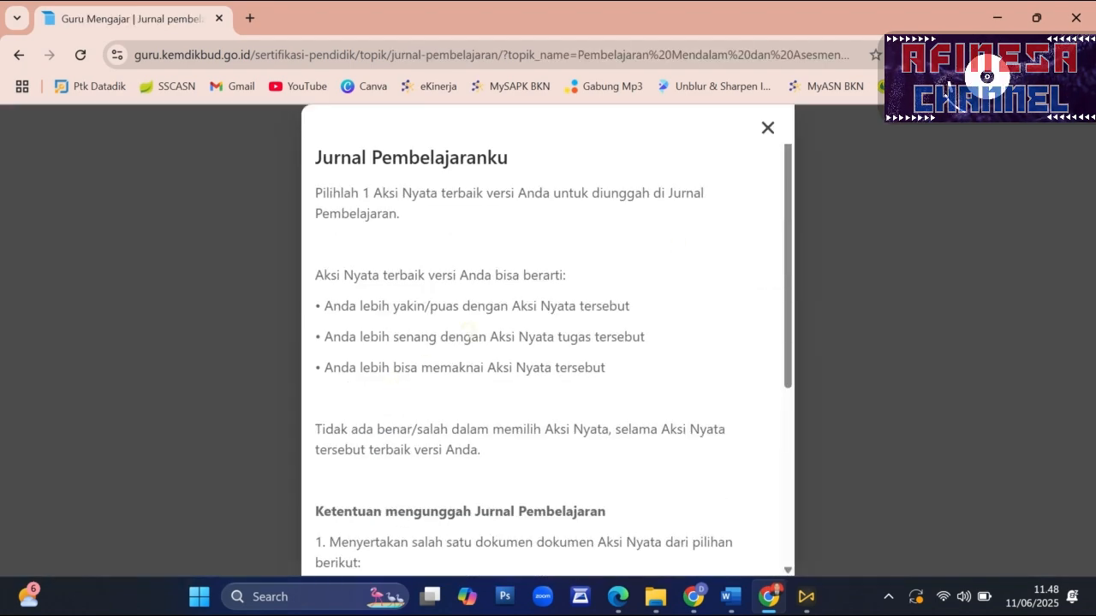
{"action": "left_click", "coordinate": [769, 130]}
{"action": "left_click", "coordinate": [411, 388]}
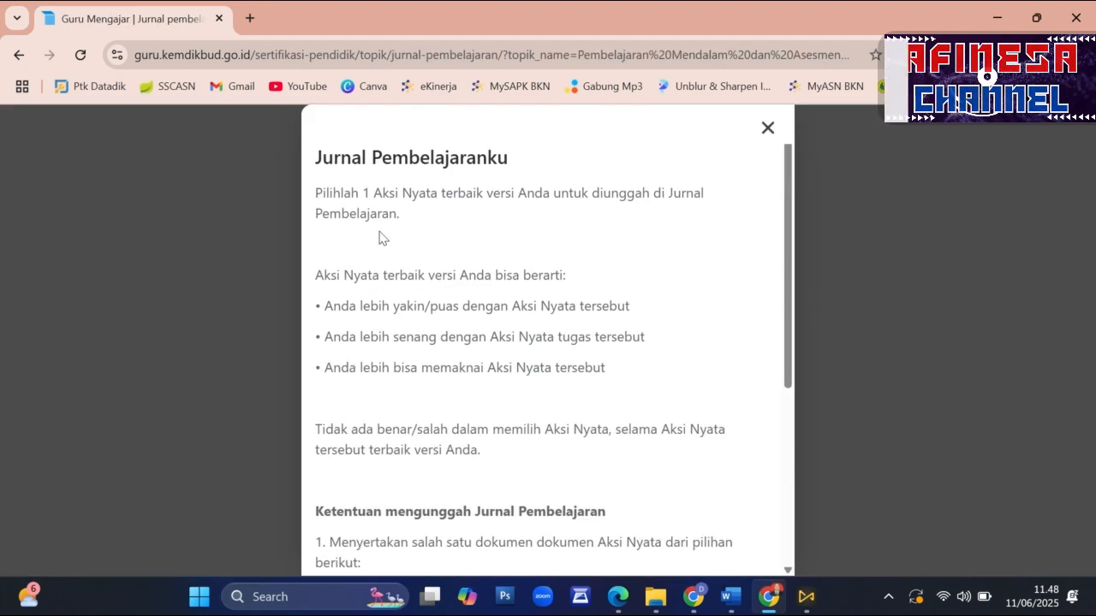
{"action": "scroll", "coordinate": [488, 218], "scroll_direction": "down", "scroll_amount": 4}
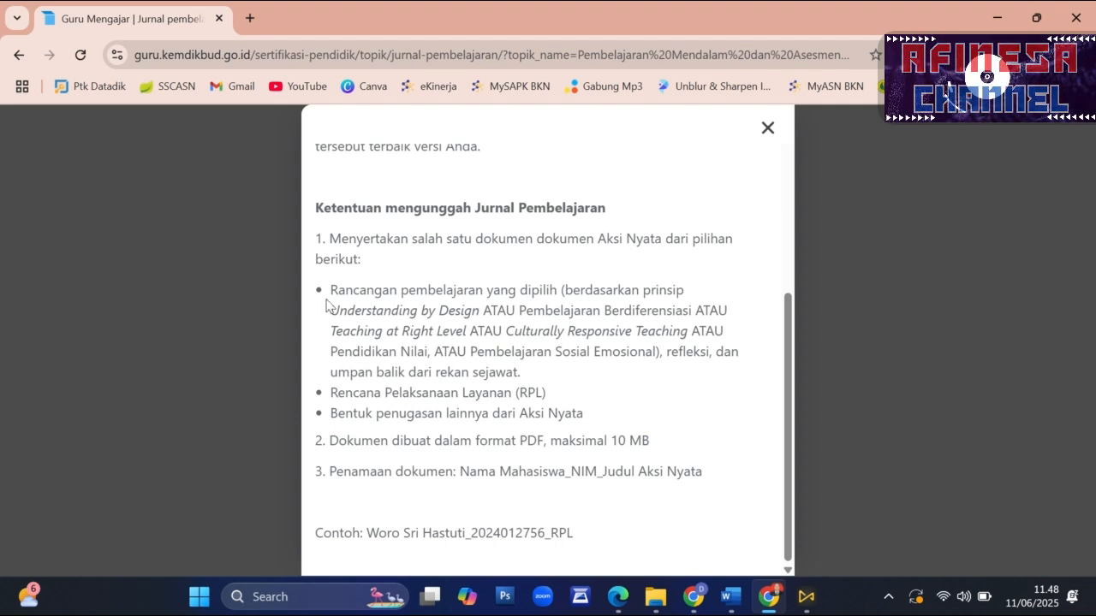
- Examine which Aksi Nyata documents may be uploaded, including the lesson design principles, reflection, peer feedback, RPL and other assignment forms
{"action": "left_click_drag", "start_coordinate": [339, 290], "coordinate": [619, 310]}
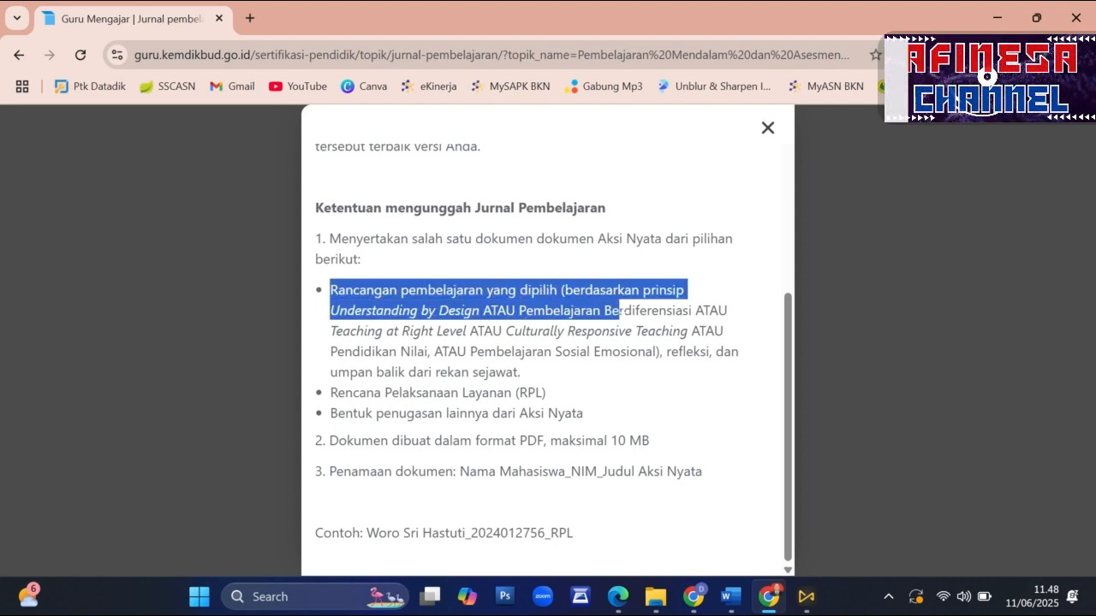
{"action": "left_click", "coordinate": [444, 307]}
{"action": "left_click_drag", "start_coordinate": [328, 311], "coordinate": [690, 310]}
{"action": "left_click", "coordinate": [724, 311]}
{"action": "double_click", "coordinate": [710, 310]}
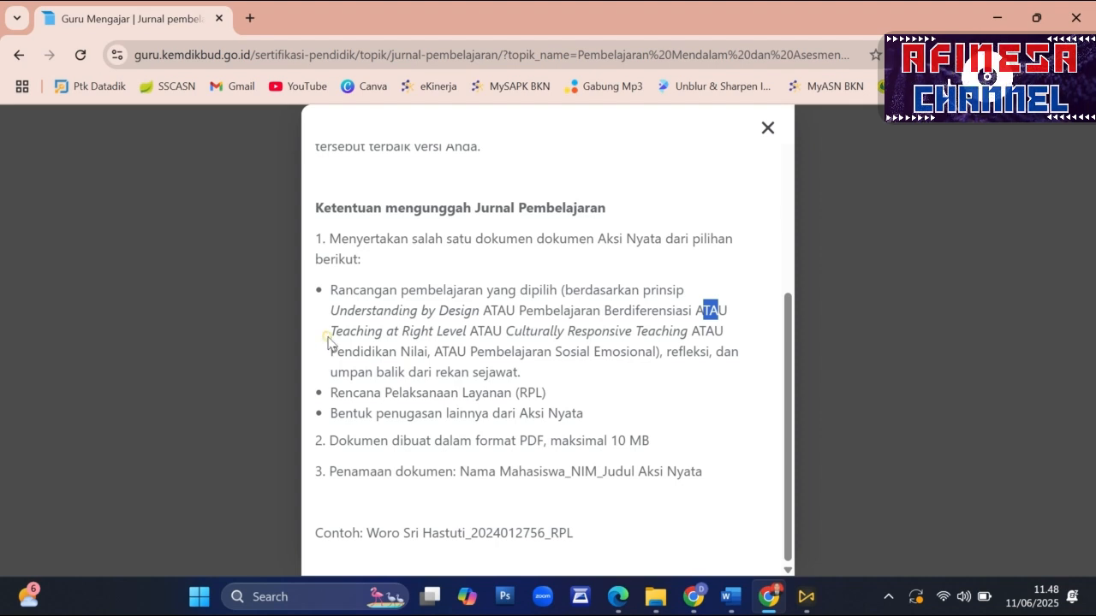
{"action": "double_click", "coordinate": [486, 330]}
{"action": "left_click_drag", "start_coordinate": [507, 331], "coordinate": [685, 331]}
{"action": "double_click", "coordinate": [709, 332]}
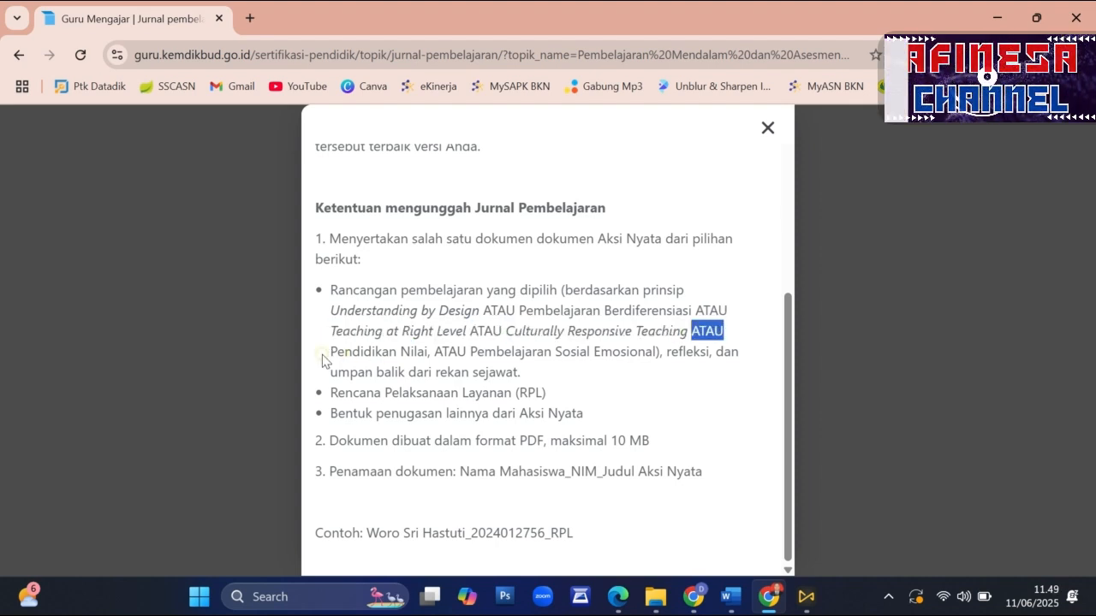
{"action": "left_click_drag", "start_coordinate": [324, 360], "coordinate": [666, 352]}
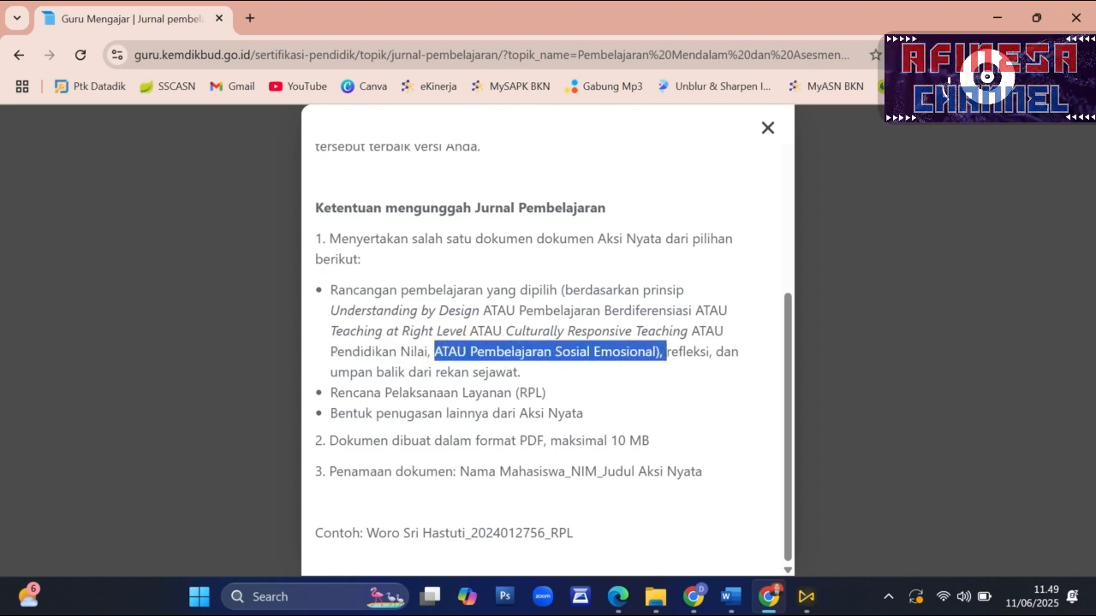
{"action": "left_click", "coordinate": [679, 350]}
{"action": "left_click_drag", "start_coordinate": [667, 352], "coordinate": [706, 352]}
{"action": "left_click", "coordinate": [468, 370]}
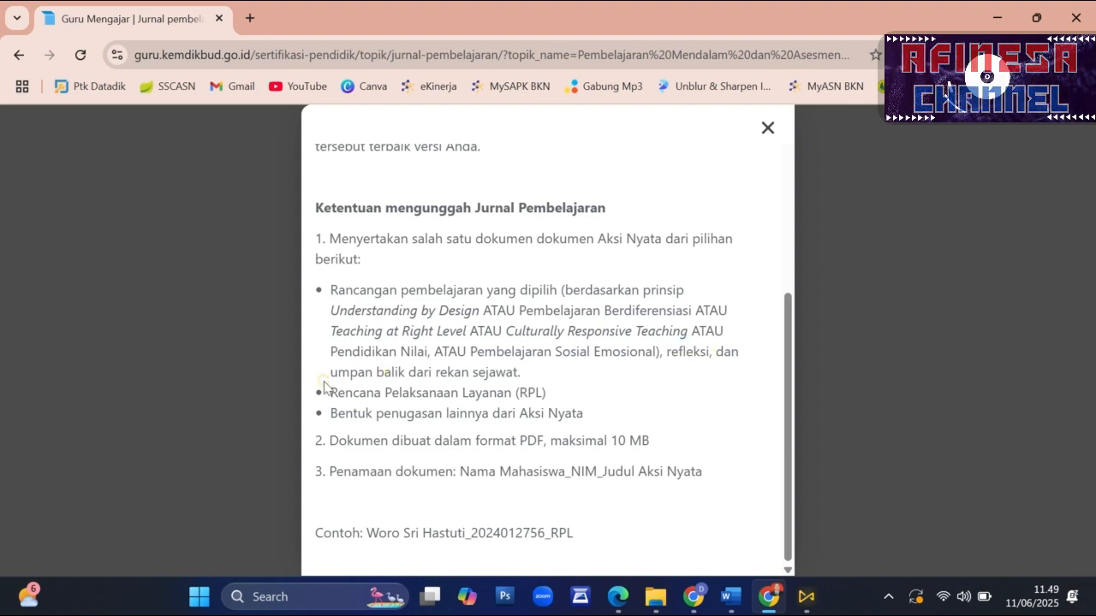
{"action": "left_click_drag", "start_coordinate": [333, 376], "coordinate": [527, 379]}
{"action": "left_click_drag", "start_coordinate": [605, 370], "coordinate": [573, 413]}
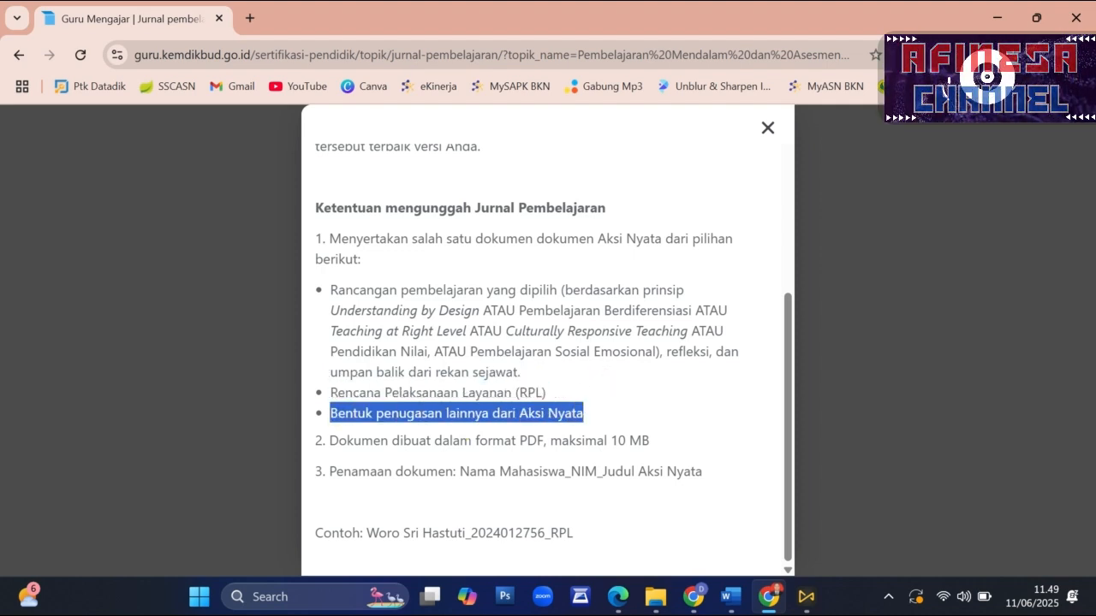
- Read the document format, size limit and file naming rules with their example, and close the instructions
{"action": "left_click_drag", "start_coordinate": [330, 440], "coordinate": [650, 440]}
{"action": "left_click", "coordinate": [482, 487]}
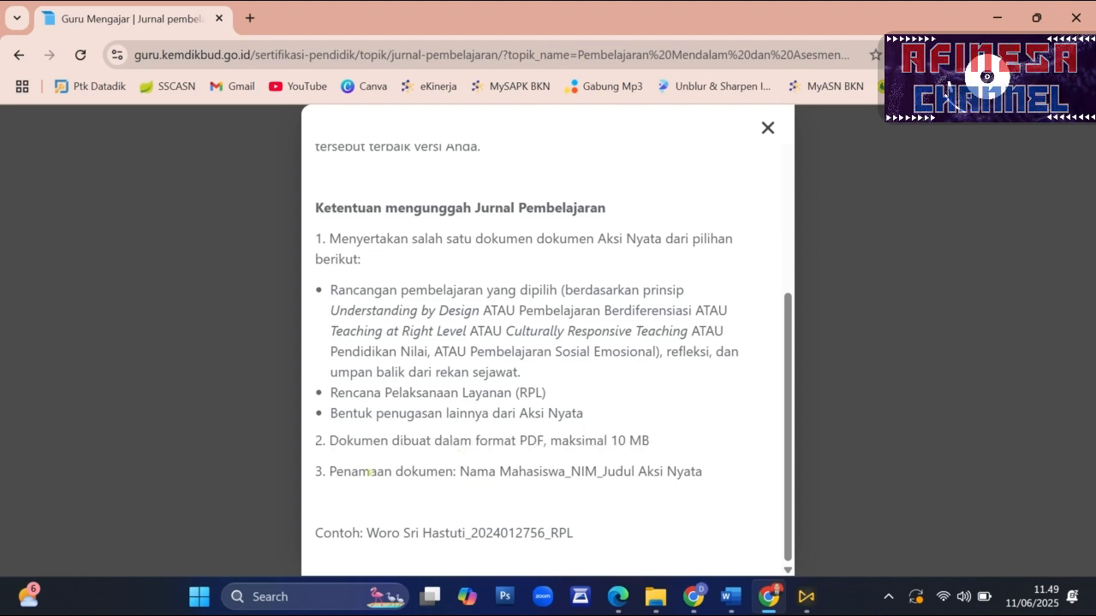
{"action": "left_click_drag", "start_coordinate": [351, 470], "coordinate": [651, 471]}
{"action": "left_click", "coordinate": [491, 487]}
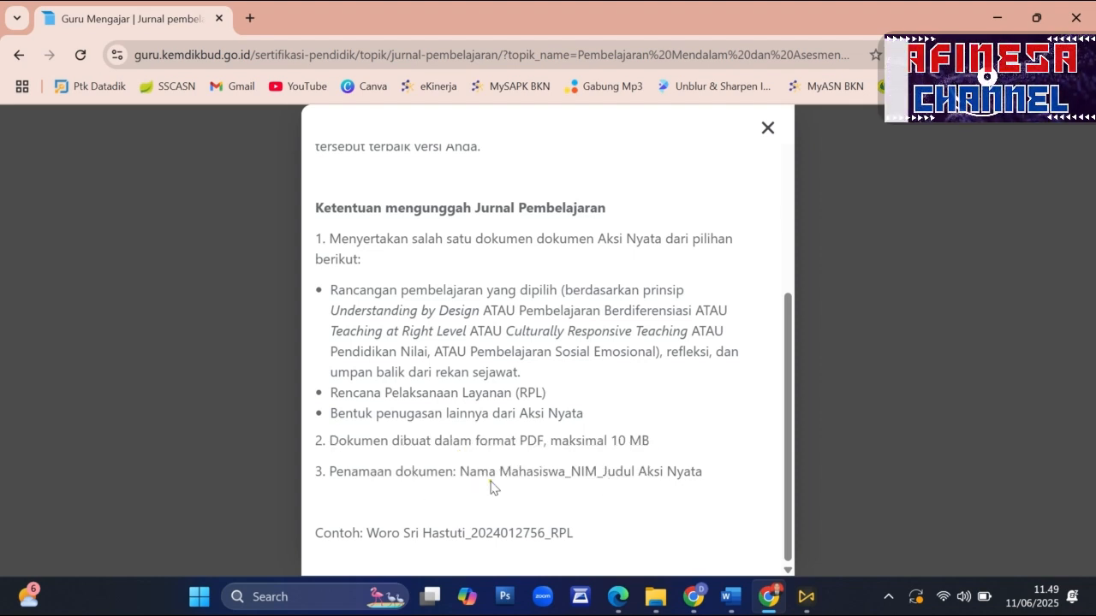
{"action": "left_click_drag", "start_coordinate": [463, 473], "coordinate": [580, 471]}
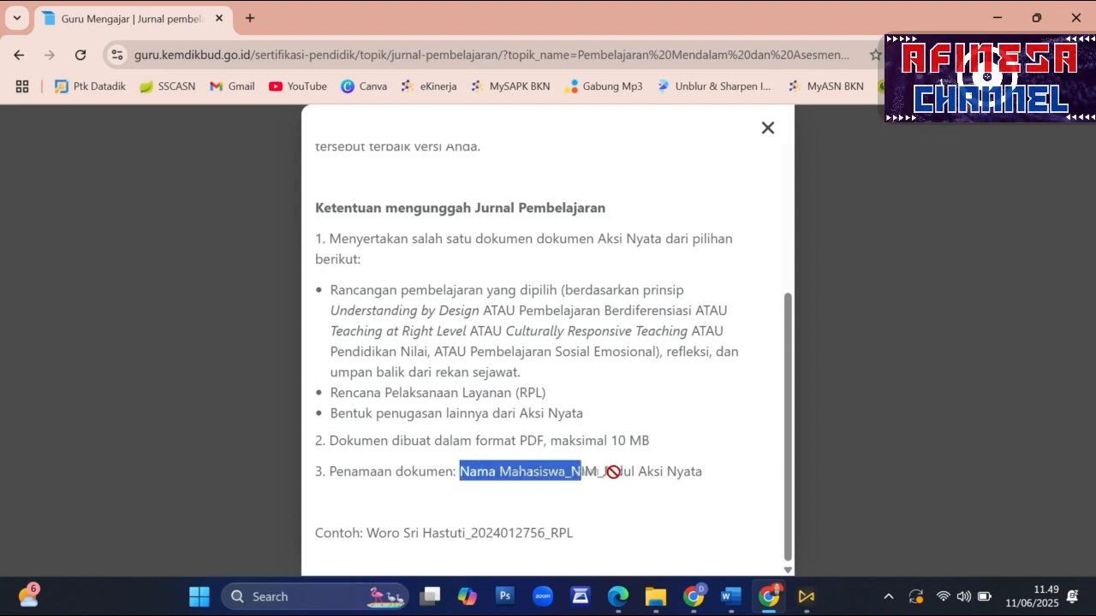
{"action": "left_click", "coordinate": [690, 509]}
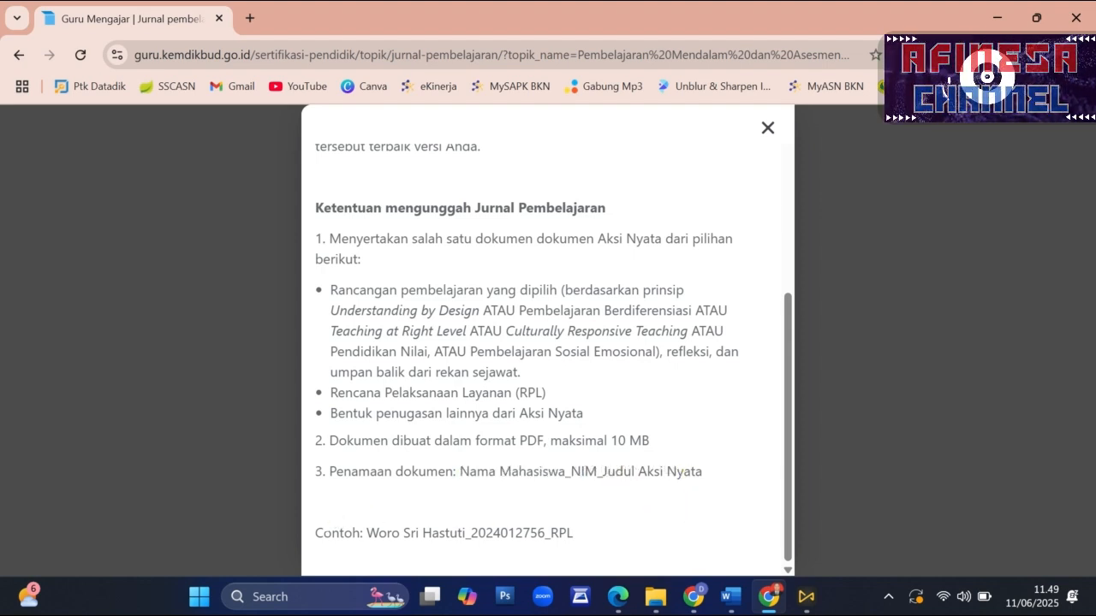
{"action": "left_click_drag", "start_coordinate": [332, 531], "coordinate": [579, 541]}
{"action": "left_click", "coordinate": [582, 541]}
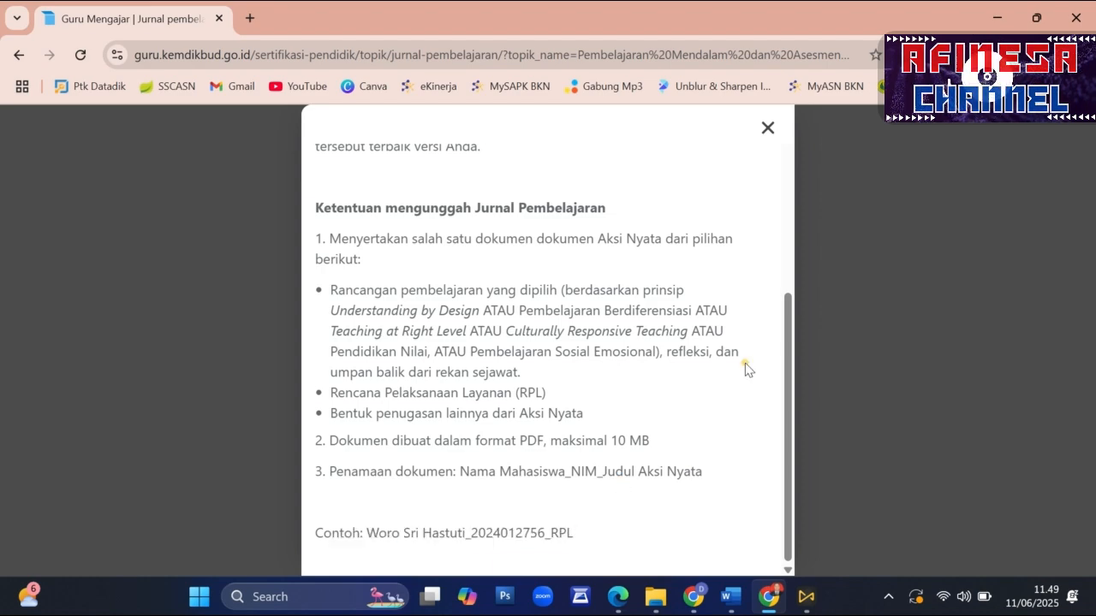
{"action": "left_click", "coordinate": [771, 134]}
- View the completeness checklist for continuing to the Lembar Jurnal Pembelajaran, and close it without continuing
{"action": "left_click", "coordinate": [550, 531]}
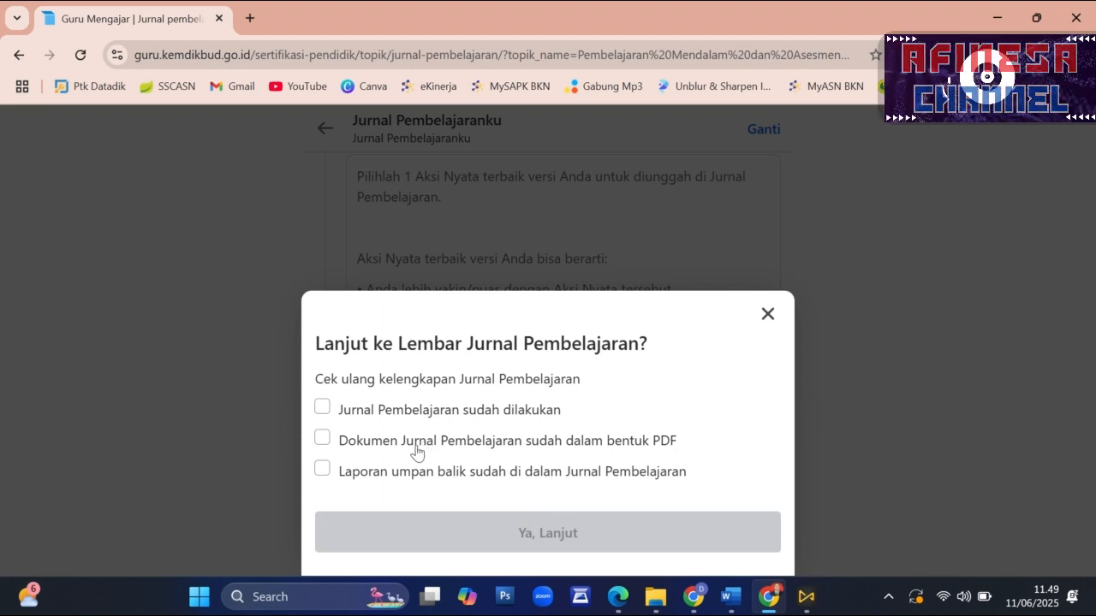
{"action": "left_click", "coordinate": [765, 315]}
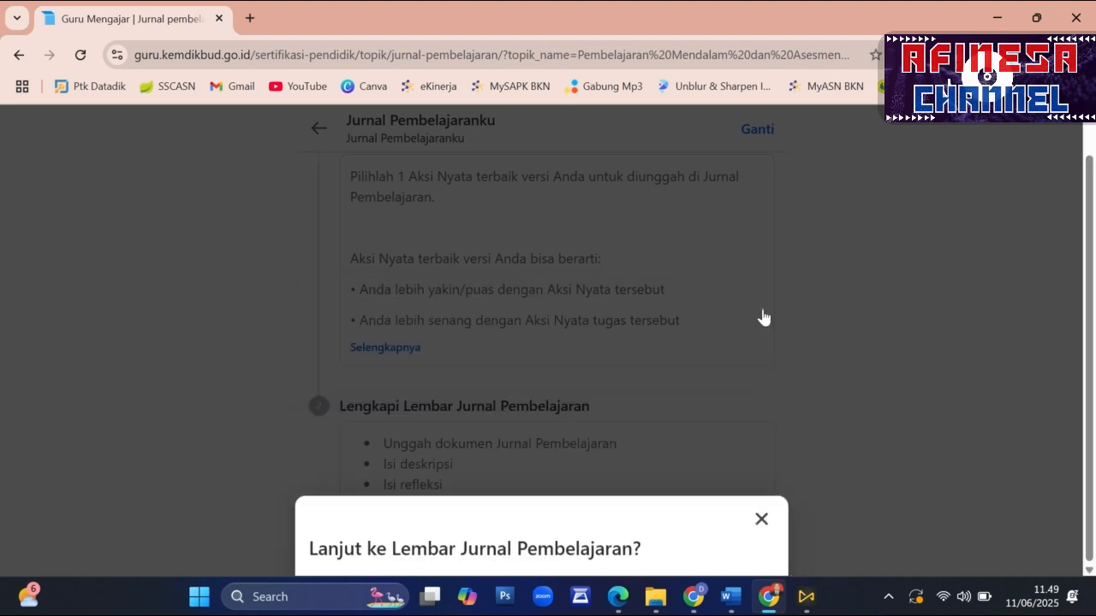
{"action": "scroll", "coordinate": [589, 379], "scroll_direction": "up", "scroll_amount": 1}
{"action": "scroll", "coordinate": [589, 379], "scroll_direction": "down", "scroll_amount": 1}
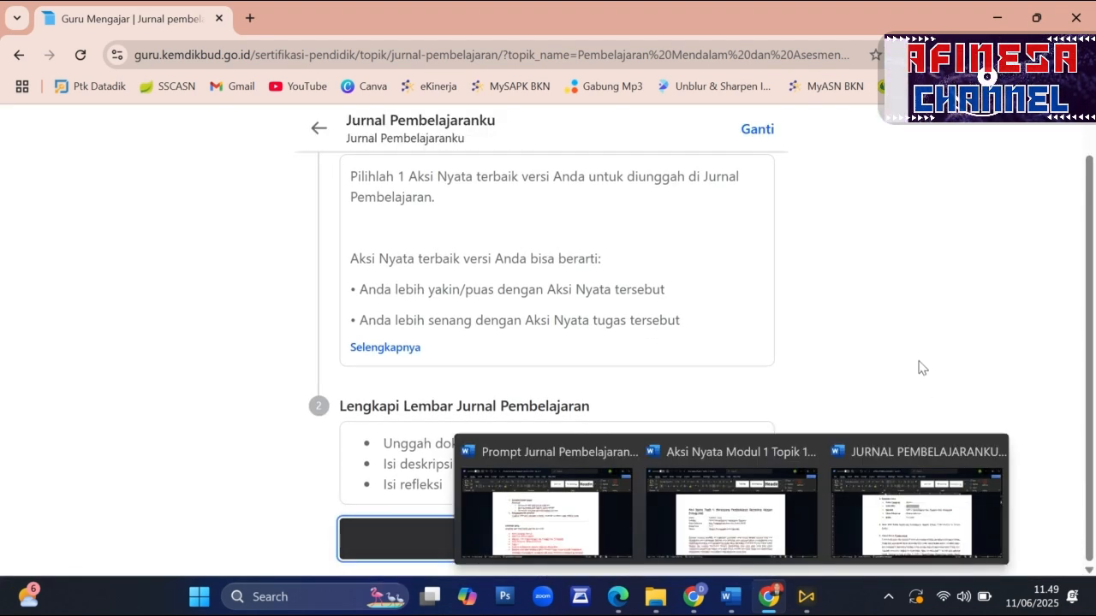
- Reread the explanation of what the best Aksi Nyata means under Lakukan Jurnal Pembelajaran
{"action": "scroll", "coordinate": [624, 411], "scroll_direction": "up", "scroll_amount": 1}
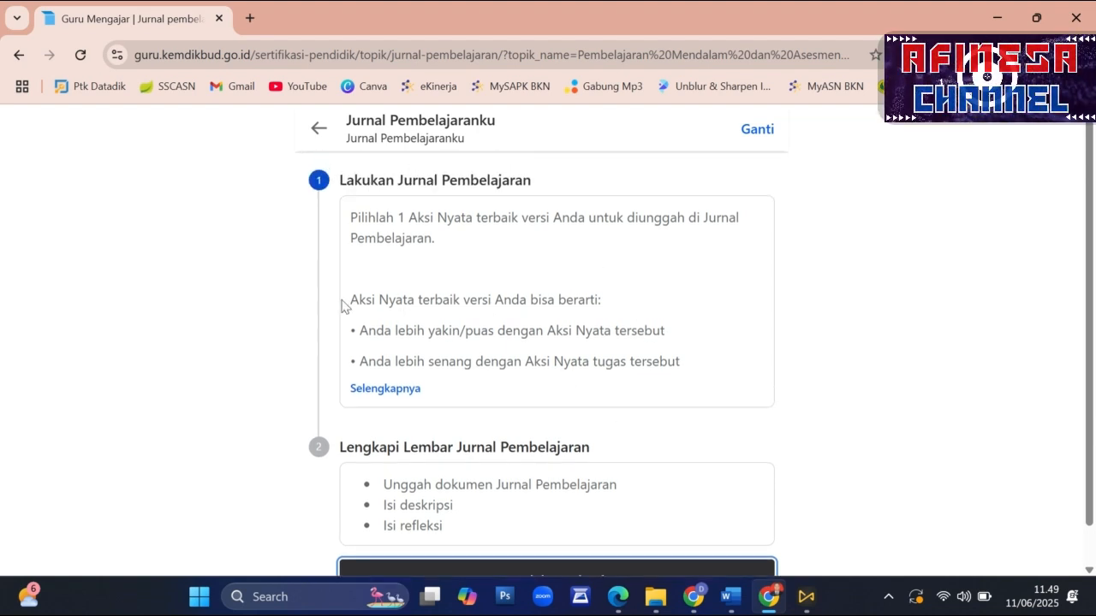
{"action": "left_click_drag", "start_coordinate": [402, 300], "coordinate": [470, 301]}
{"action": "left_click_drag", "start_coordinate": [339, 310], "coordinate": [594, 300]}
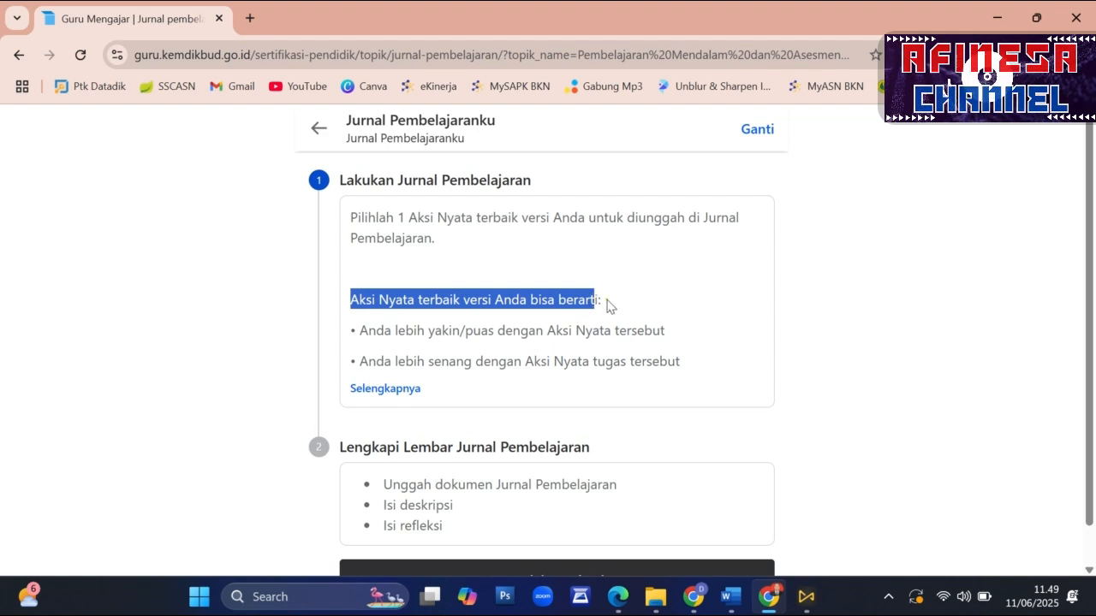
{"action": "left_click", "coordinate": [912, 337]}
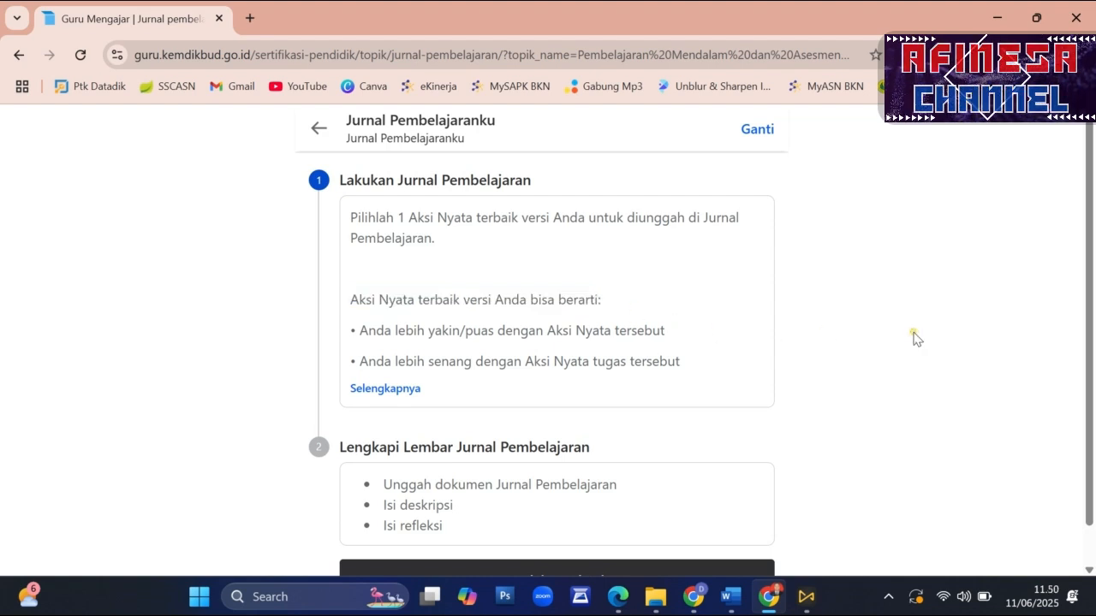
- Switch to the Word document Aksi Nyata Modul 1 Topik 1 and review its title, identity details and Tahap 1 section
{"action": "left_click", "coordinate": [729, 593]}
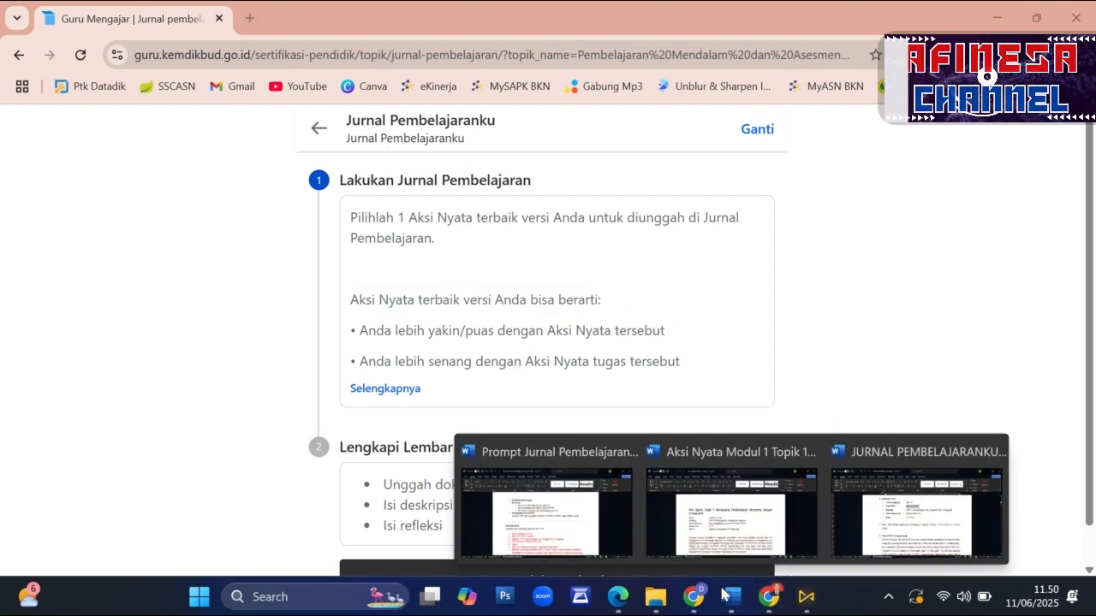
{"action": "left_click", "coordinate": [731, 505]}
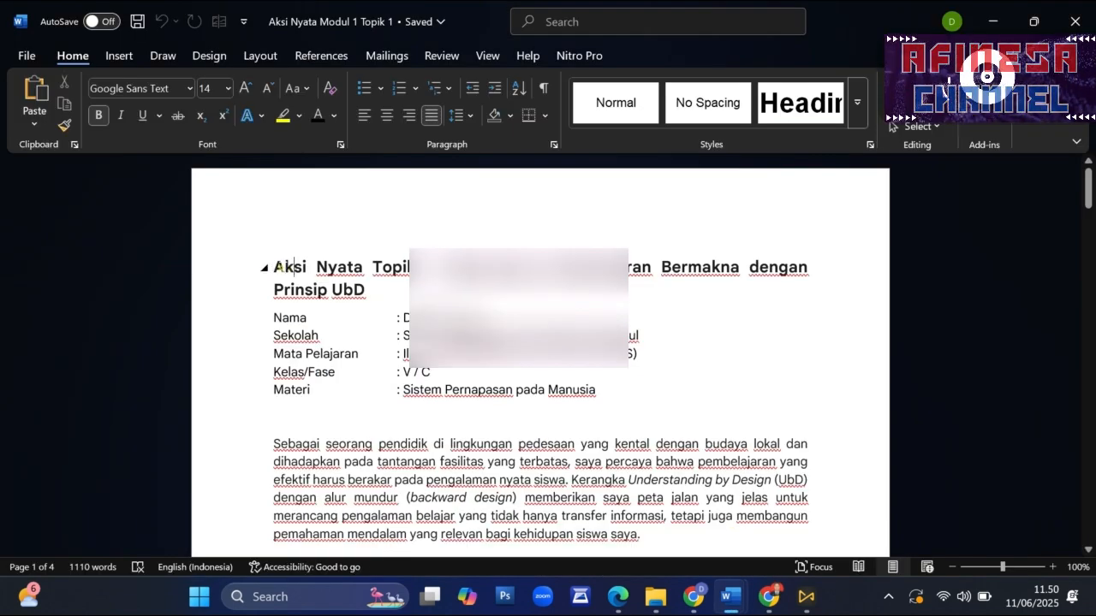
{"action": "left_click_drag", "start_coordinate": [285, 267], "coordinate": [364, 291]}
{"action": "left_click", "coordinate": [711, 267]}
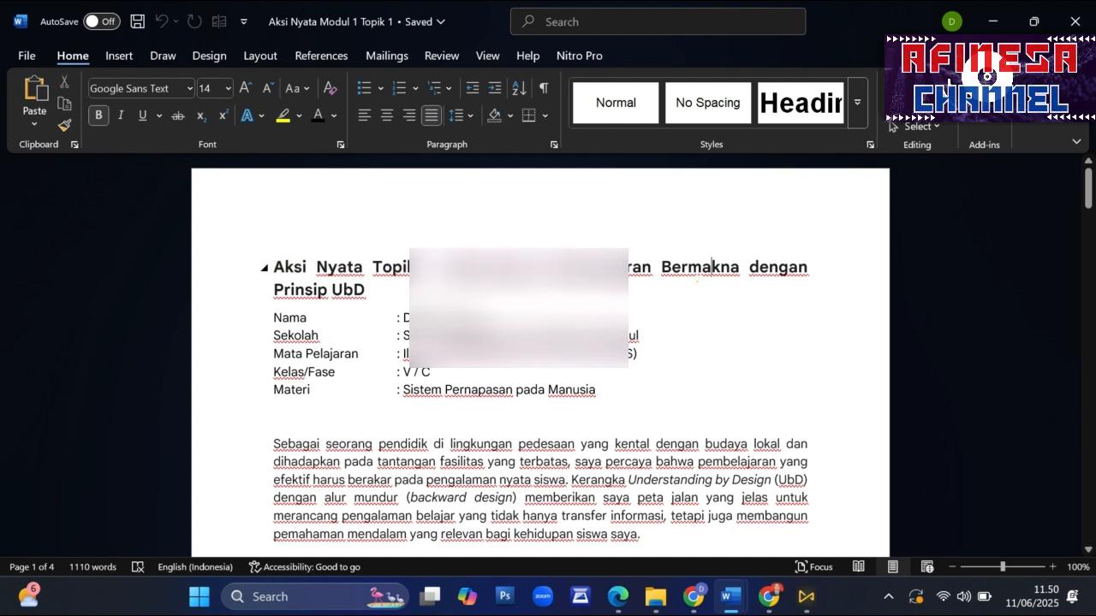
{"action": "scroll", "coordinate": [388, 368], "scroll_direction": "down", "scroll_amount": 1}
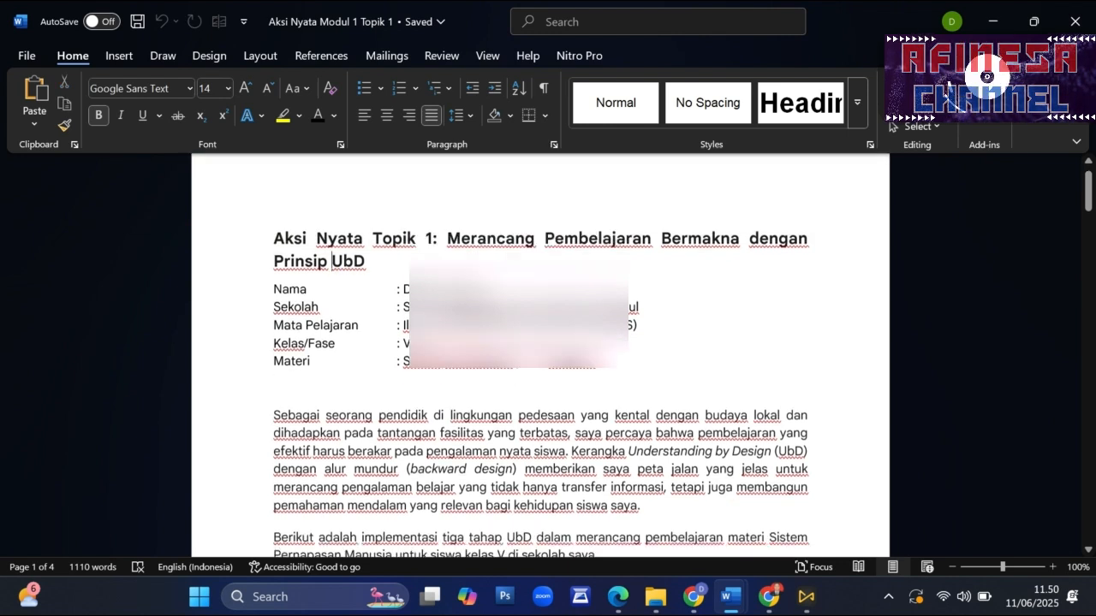
{"action": "left_click_drag", "start_coordinate": [274, 277], "coordinate": [599, 349]}
{"action": "left_click", "coordinate": [431, 425]}
{"action": "scroll", "coordinate": [432, 424], "scroll_direction": "down", "scroll_amount": 6}
{"action": "scroll", "coordinate": [540, 354], "scroll_direction": "down", "scroll_amount": 3}
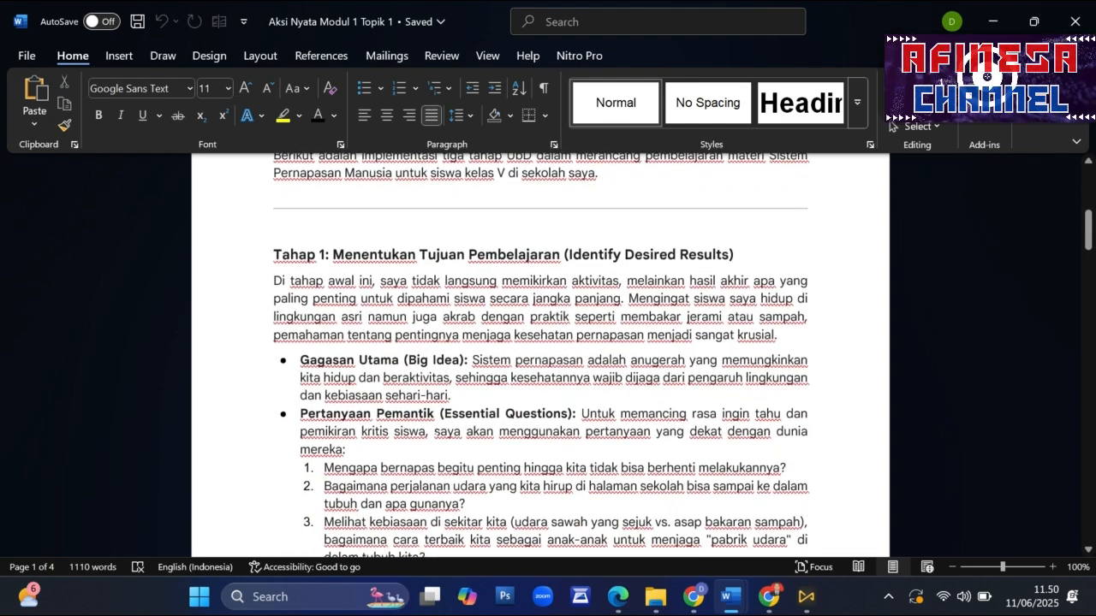
- Review the rest of the Aksi Nyata document, from Tahap 1 through the assessment and learning activities to Refleksi Akhir
{"action": "left_click_drag", "start_coordinate": [344, 283], "coordinate": [540, 260]}
{"action": "left_click", "coordinate": [414, 410]}
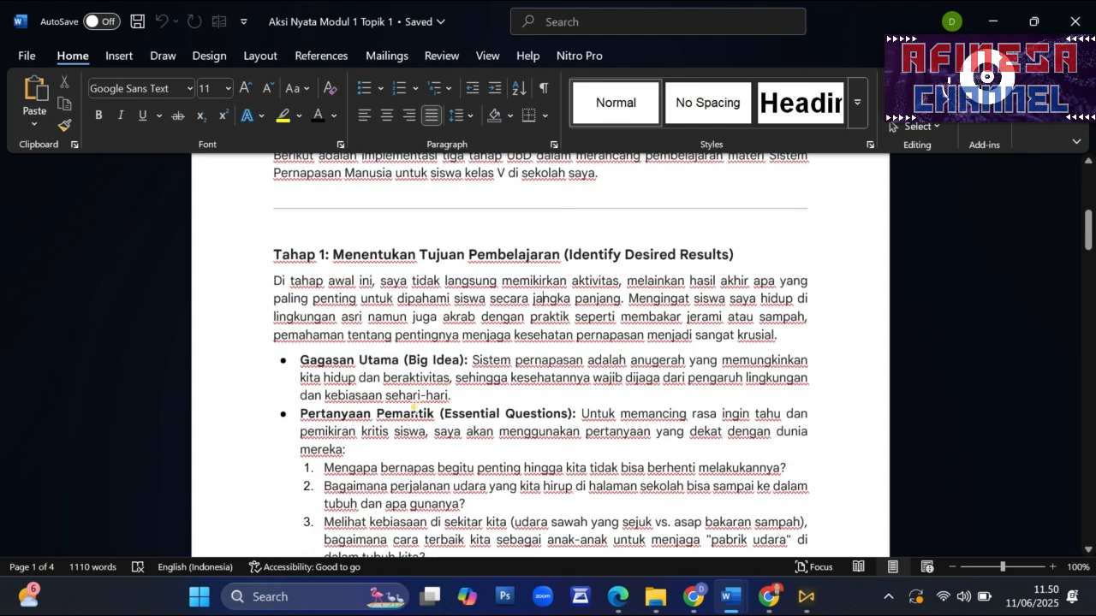
{"action": "scroll", "coordinate": [414, 409], "scroll_direction": "down", "scroll_amount": 6}
{"action": "scroll", "coordinate": [413, 408], "scroll_direction": "down", "scroll_amount": 19}
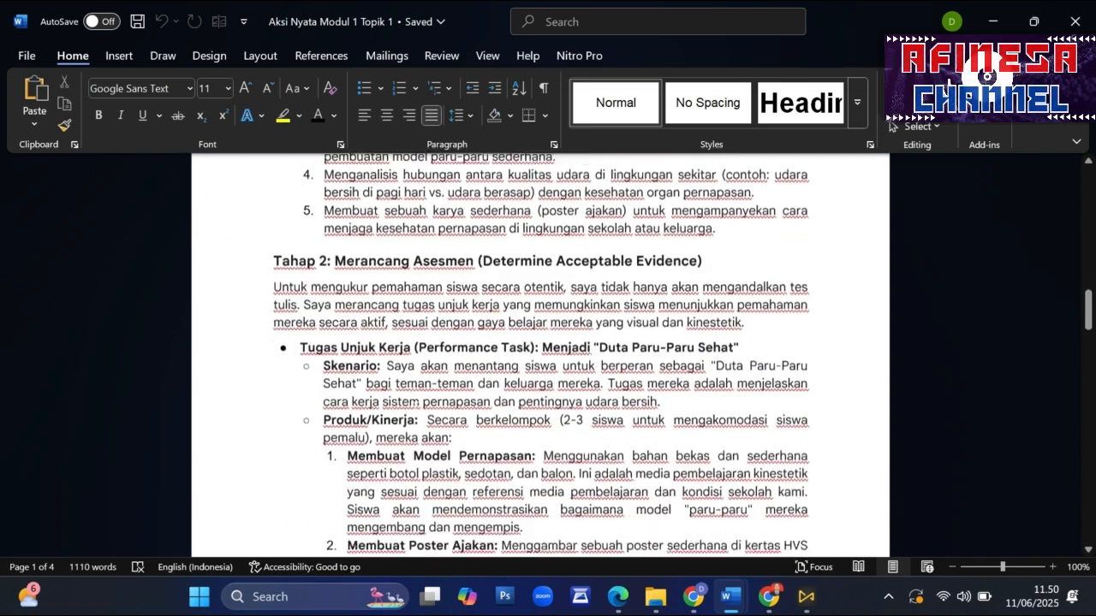
{"action": "scroll", "coordinate": [409, 413], "scroll_direction": "down", "scroll_amount": 20}
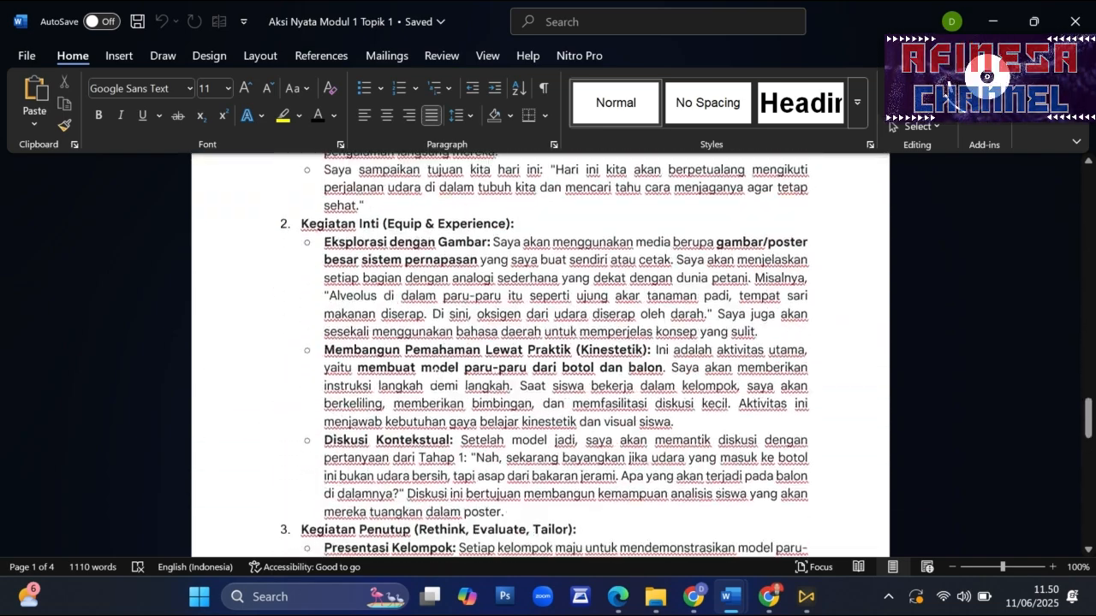
{"action": "scroll", "coordinate": [411, 411], "scroll_direction": "down", "scroll_amount": 12}
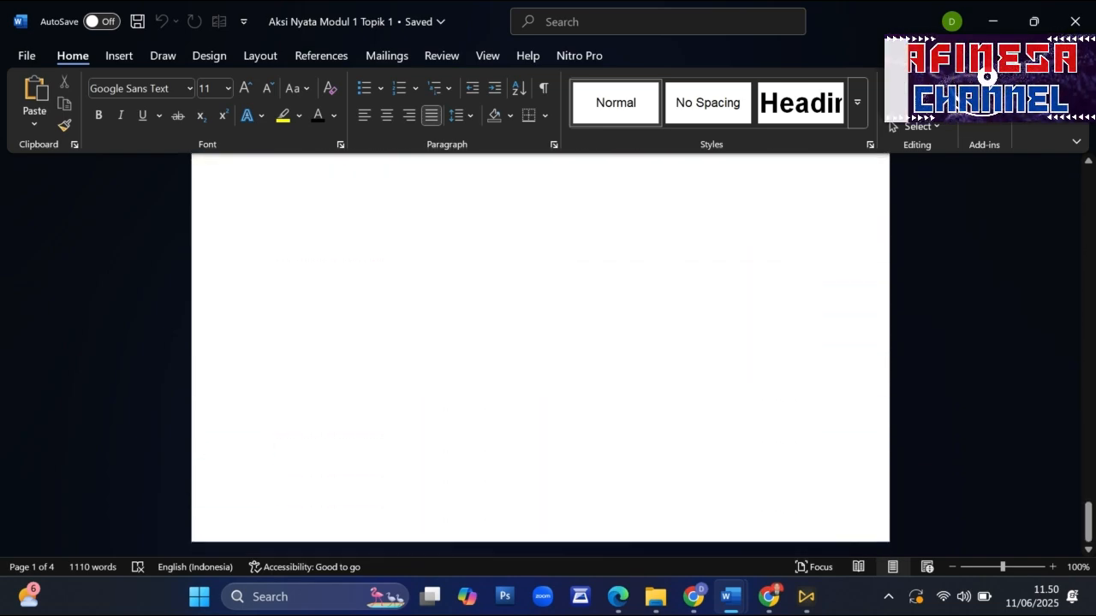
{"action": "scroll", "coordinate": [539, 342], "scroll_direction": "up", "scroll_amount": 3}
- Switch to the Word document JURNAL PEMBELAJARANKU and review its cover title, Modul 1 name and Topik 1 name
{"action": "mouse_move", "coordinate": [743, 610]}
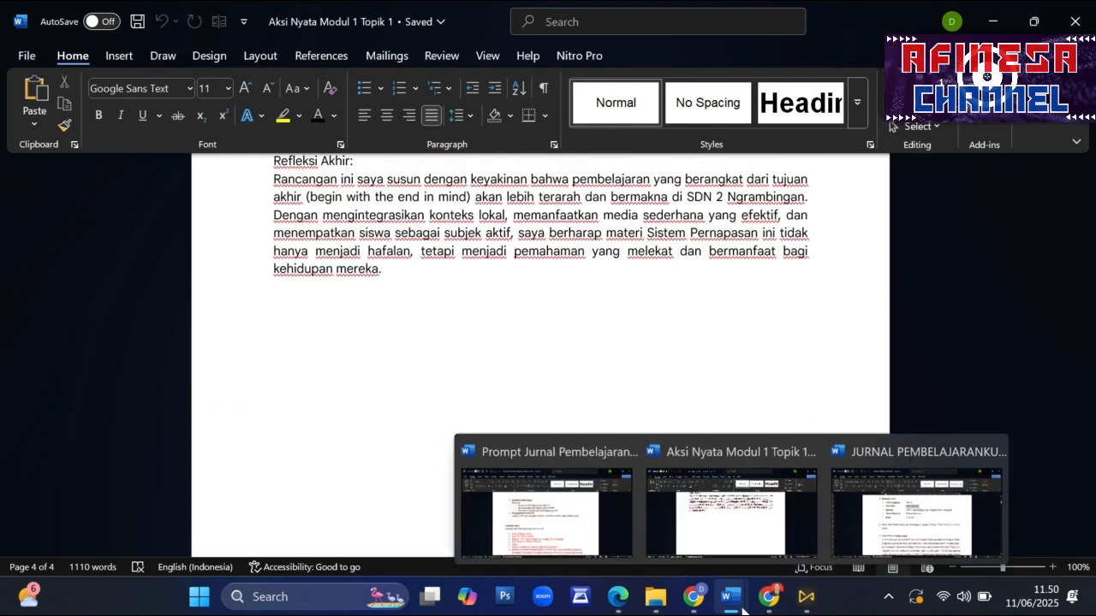
{"action": "left_click", "coordinate": [916, 512]}
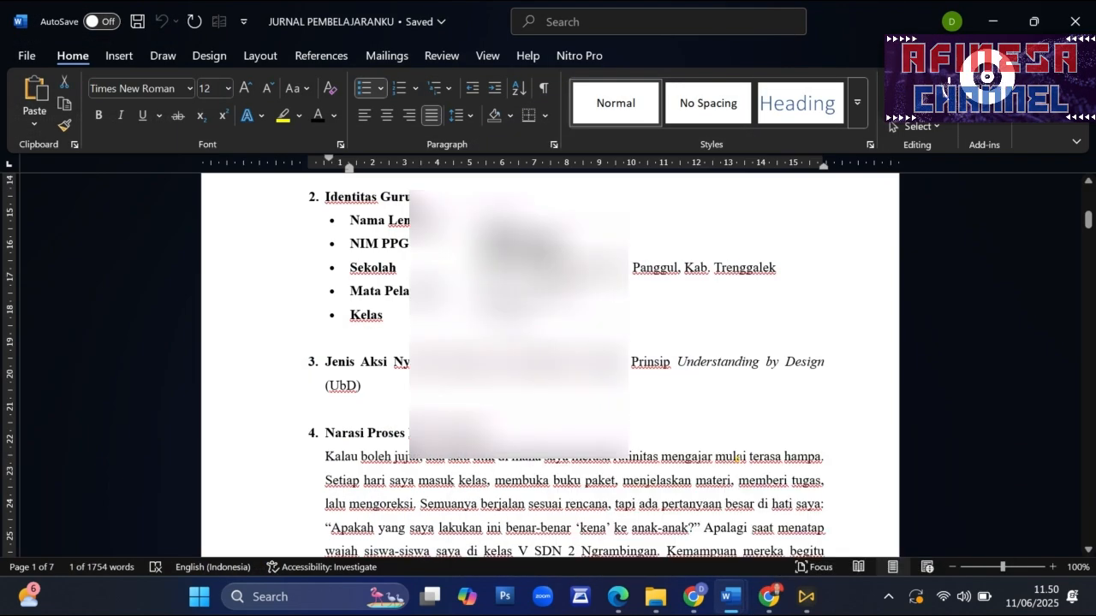
{"action": "left_click_drag", "start_coordinate": [1088, 214], "coordinate": [1088, 193]}
{"action": "triple_click", "coordinate": [470, 228]}
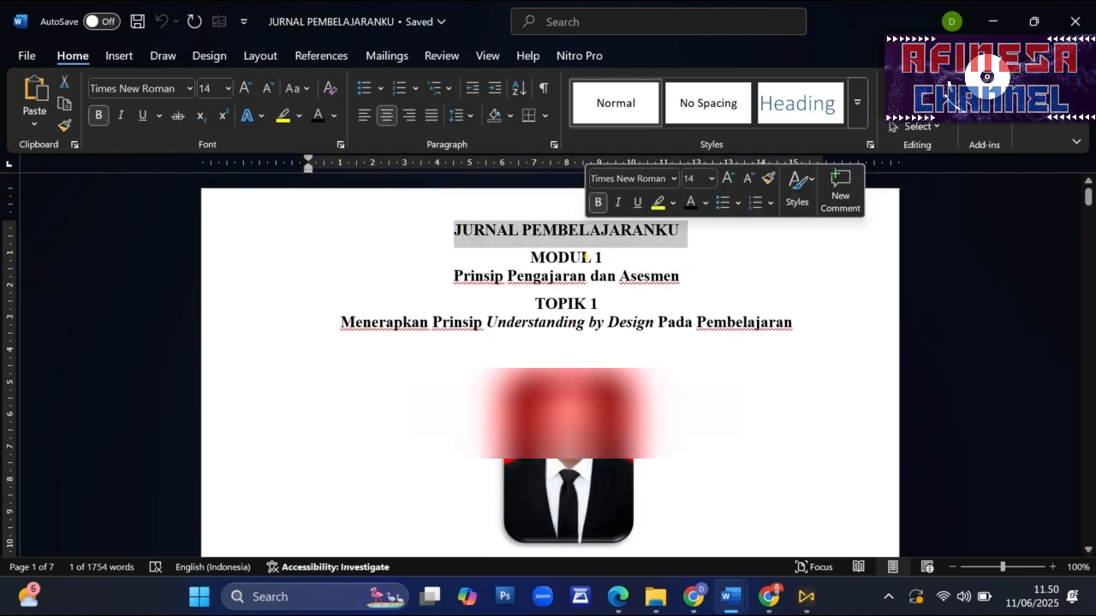
{"action": "left_click", "coordinate": [442, 268]}
{"action": "left_click_drag", "start_coordinate": [477, 276], "coordinate": [679, 278]}
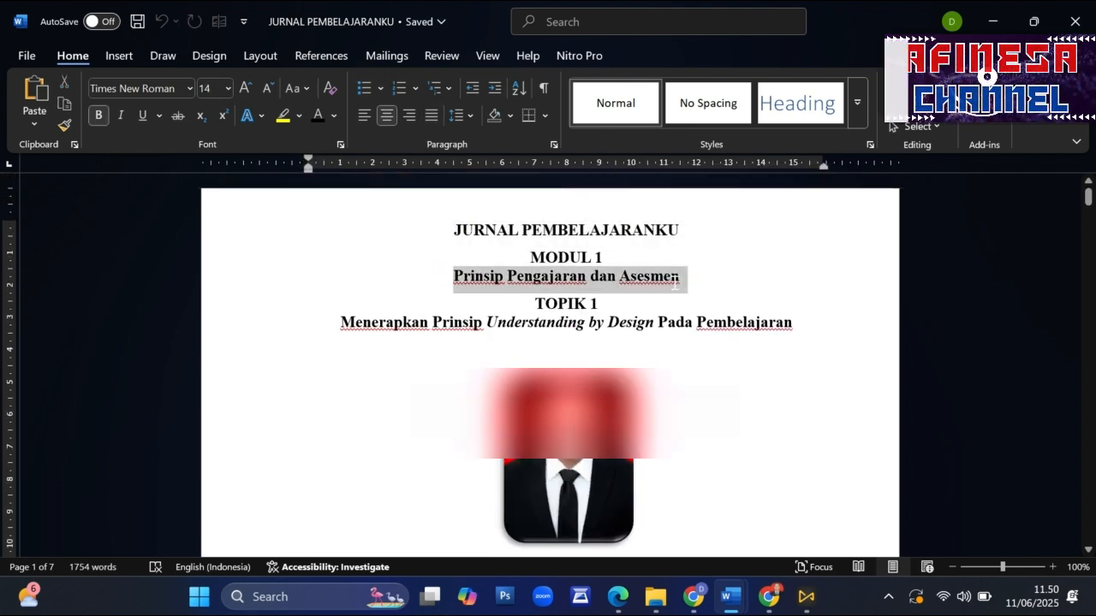
{"action": "left_click", "coordinate": [612, 309]}
{"action": "left_click_drag", "start_coordinate": [474, 325], "coordinate": [527, 330]}
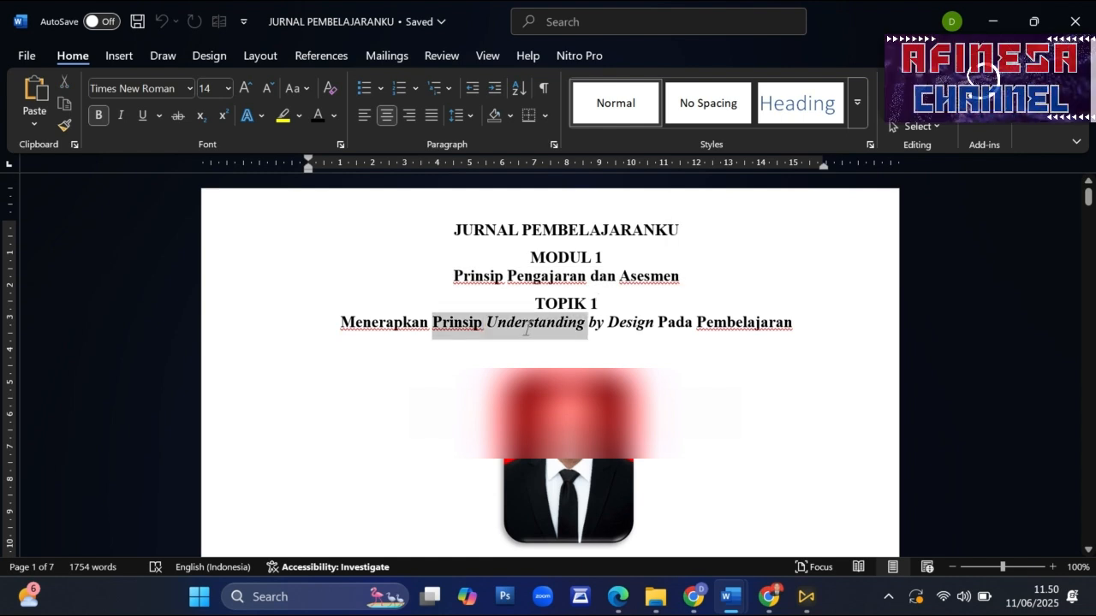
{"action": "left_click", "coordinate": [633, 325]}
- Examine the journal's Judul, Identitas Guru, Jenis Aksi Nyata and Narasi Proses Perancangan sections
{"action": "scroll", "coordinate": [622, 325], "scroll_direction": "down", "scroll_amount": 5}
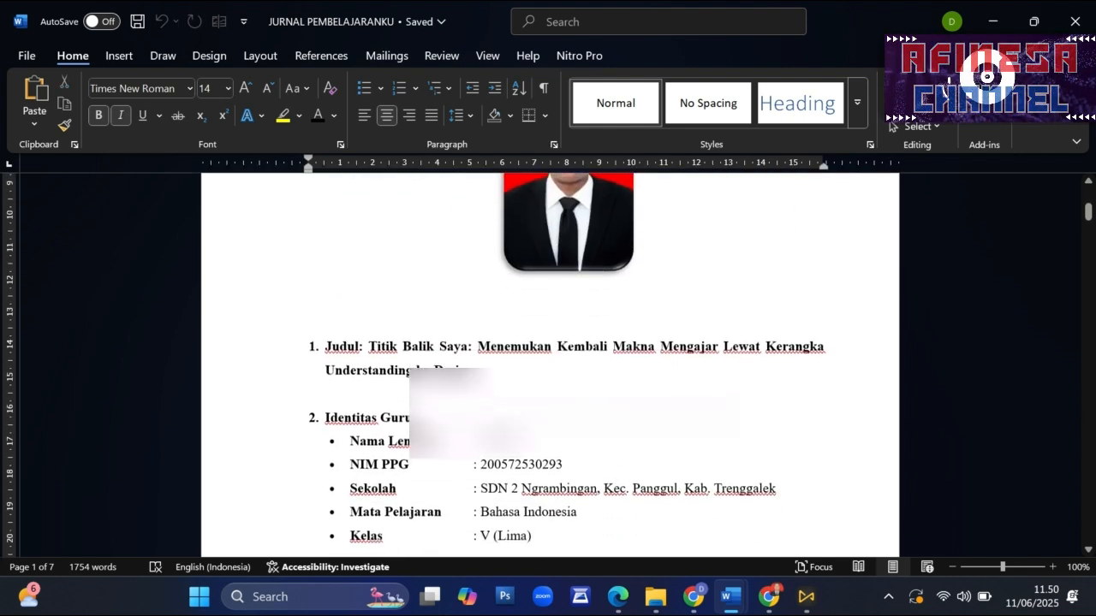
{"action": "left_click_drag", "start_coordinate": [325, 290], "coordinate": [476, 317]}
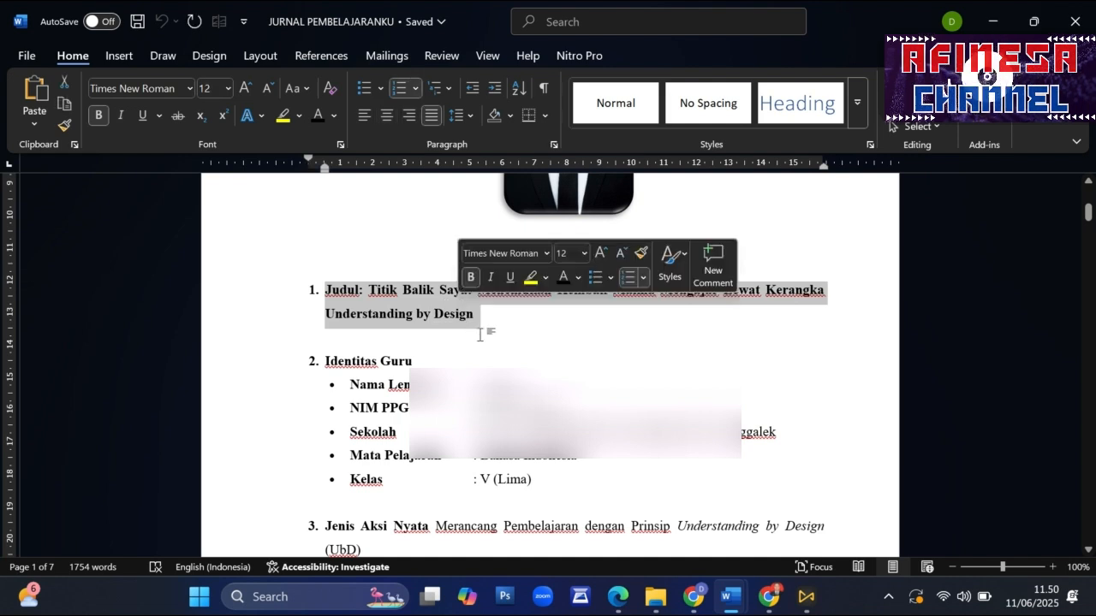
{"action": "left_click", "coordinate": [390, 337]}
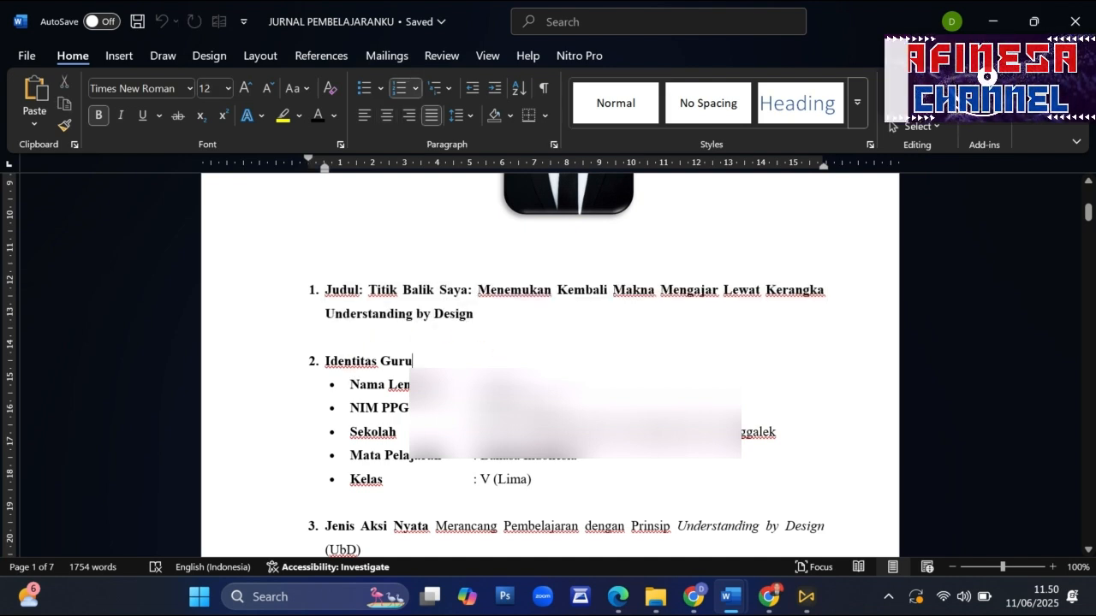
{"action": "scroll", "coordinate": [548, 364], "scroll_direction": "down", "scroll_amount": 3}
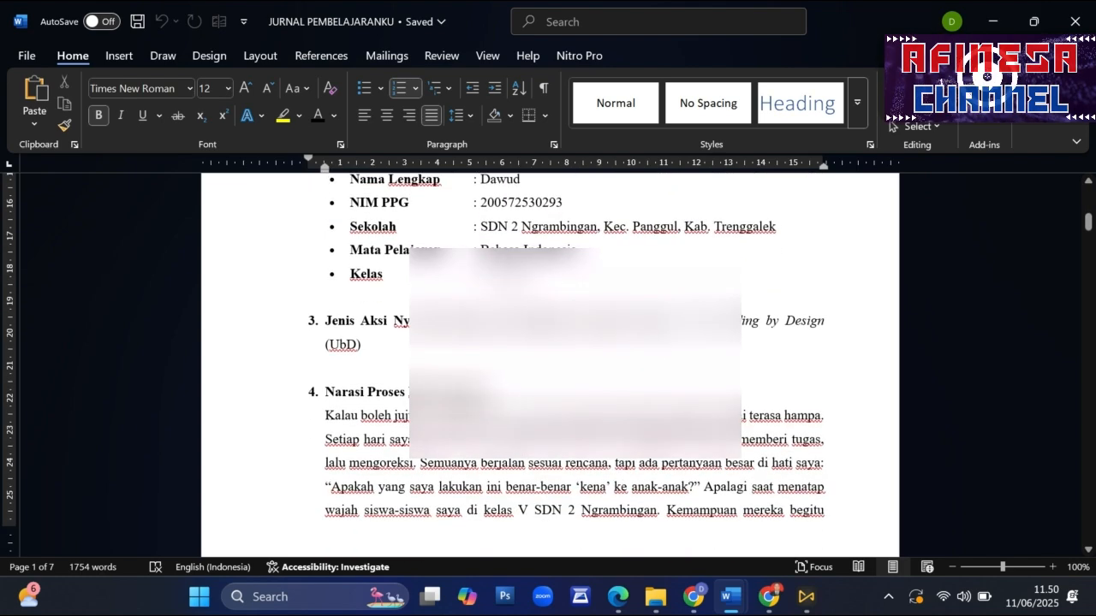
{"action": "scroll", "coordinate": [548, 364], "scroll_direction": "down", "scroll_amount": 3}
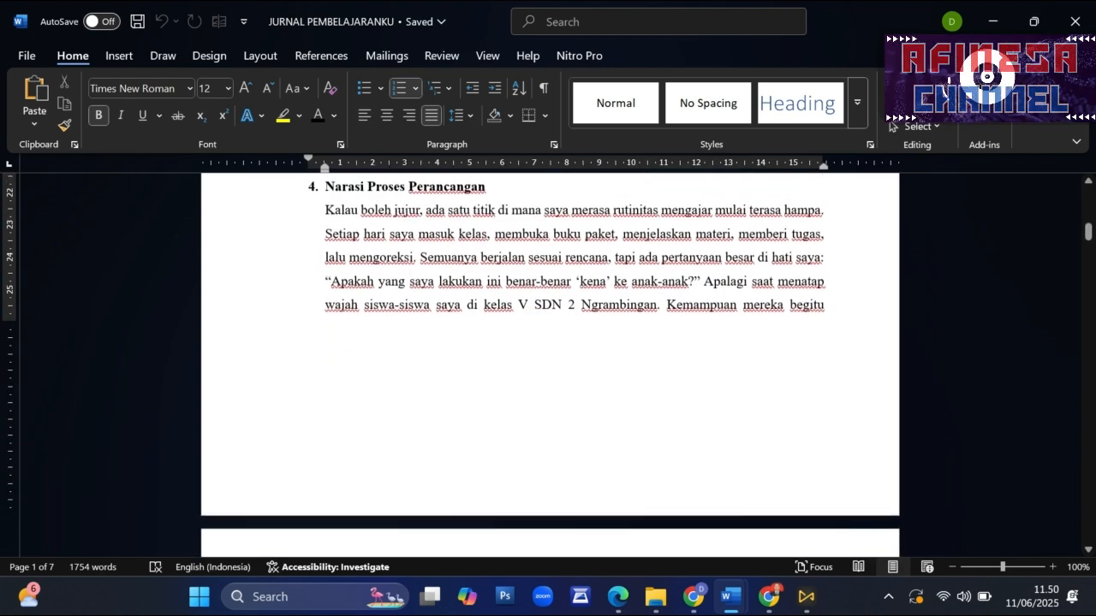
{"action": "scroll", "coordinate": [548, 364], "scroll_direction": "down", "scroll_amount": 3}
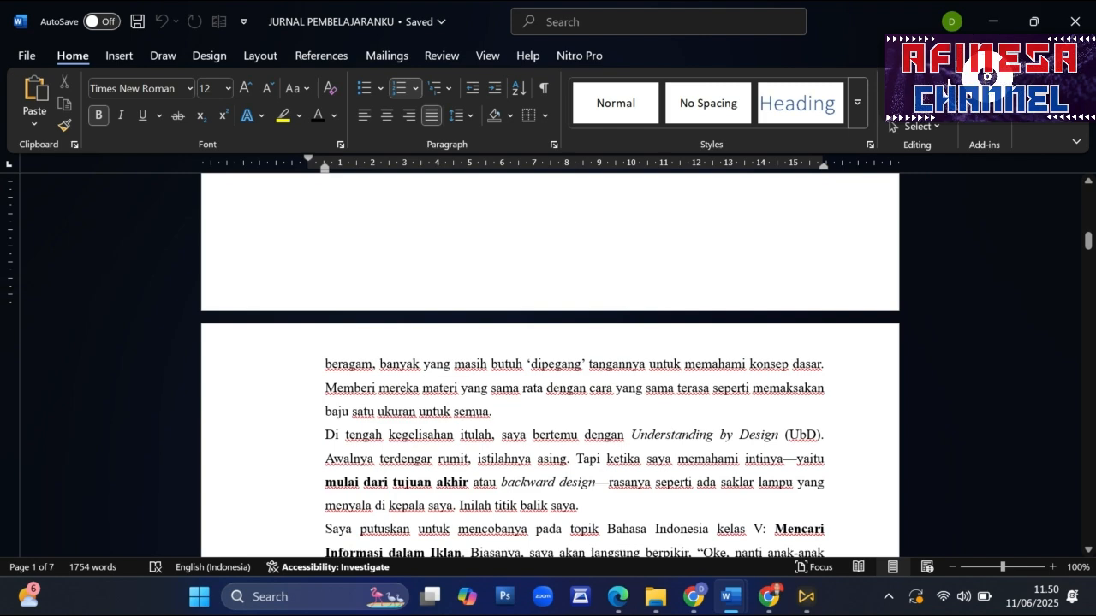
{"action": "scroll", "coordinate": [549, 442], "scroll_direction": "down", "scroll_amount": 1}
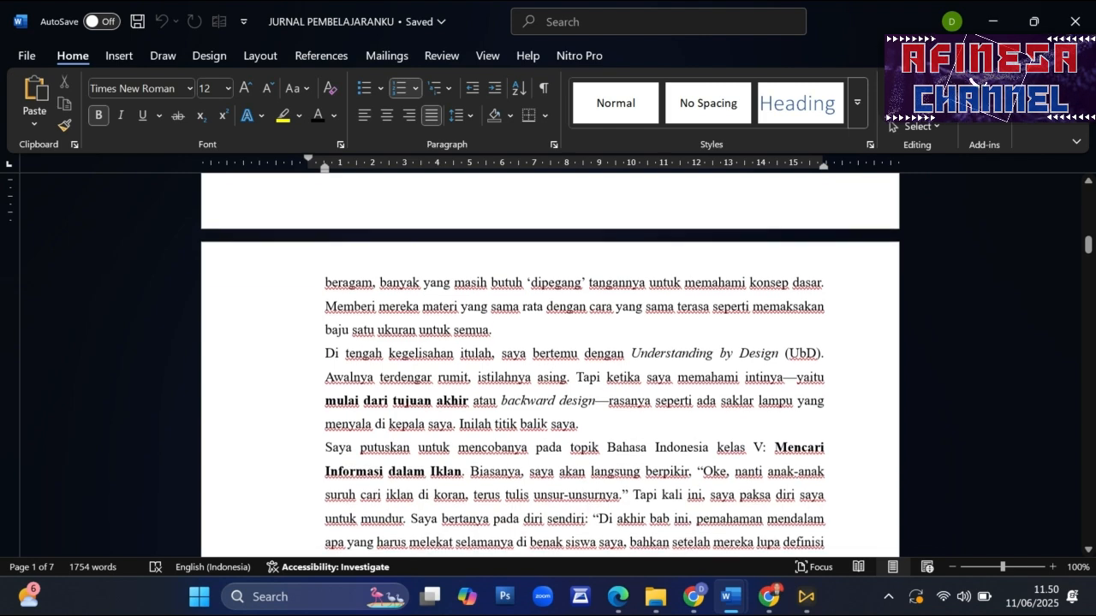
- Switch to the Google Gemini conversation in Chrome and go back to the prompt with the attached Aksi Nyata file
{"action": "left_click", "coordinate": [700, 604]}
{"action": "left_click", "coordinate": [128, 17]}
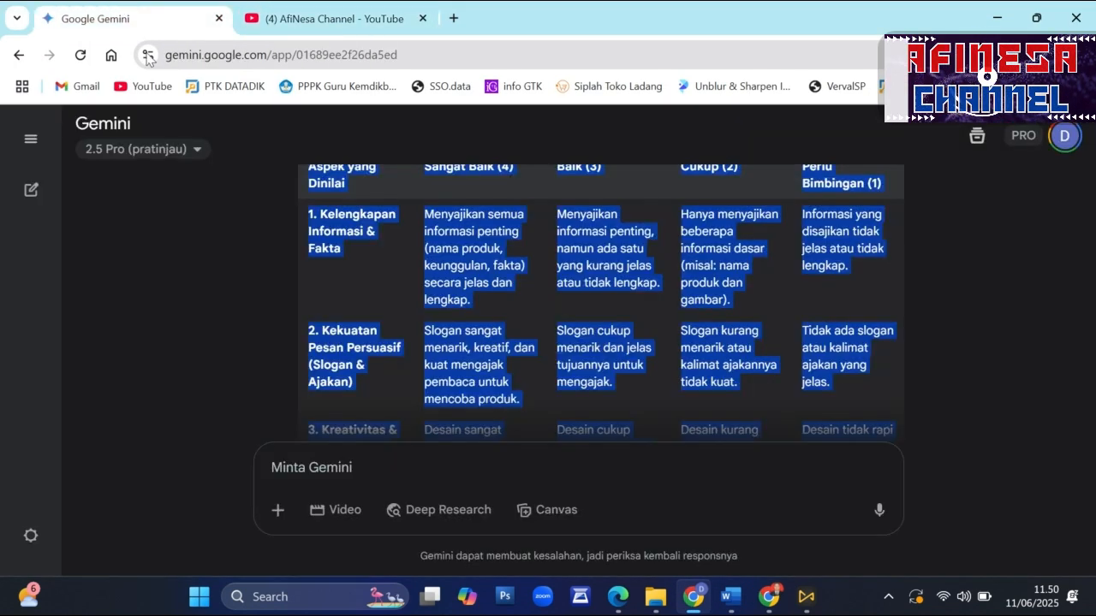
{"action": "left_click", "coordinate": [248, 320]}
{"action": "scroll", "coordinate": [682, 299], "scroll_direction": "up", "scroll_amount": 10}
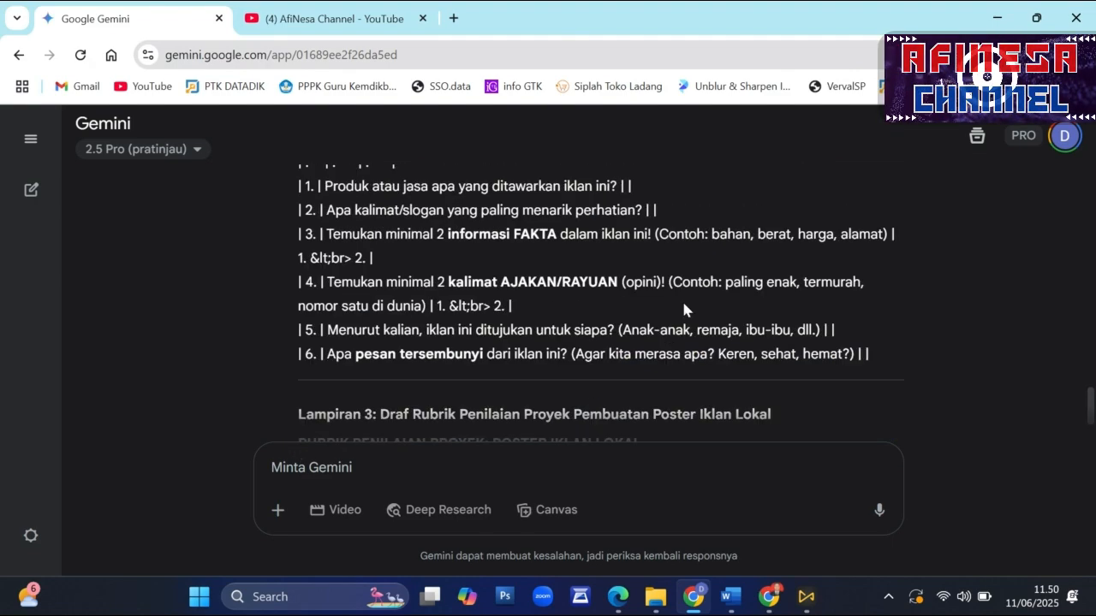
{"action": "scroll", "coordinate": [715, 287], "scroll_direction": "up", "scroll_amount": 10}
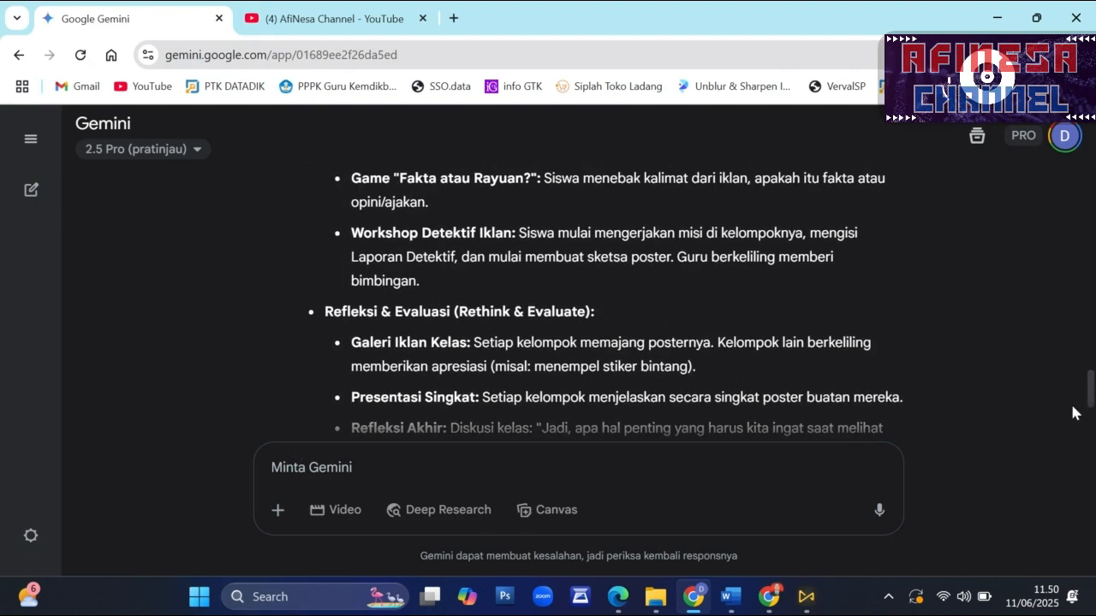
{"action": "left_click_drag", "start_coordinate": [1091, 399], "coordinate": [1091, 188]}
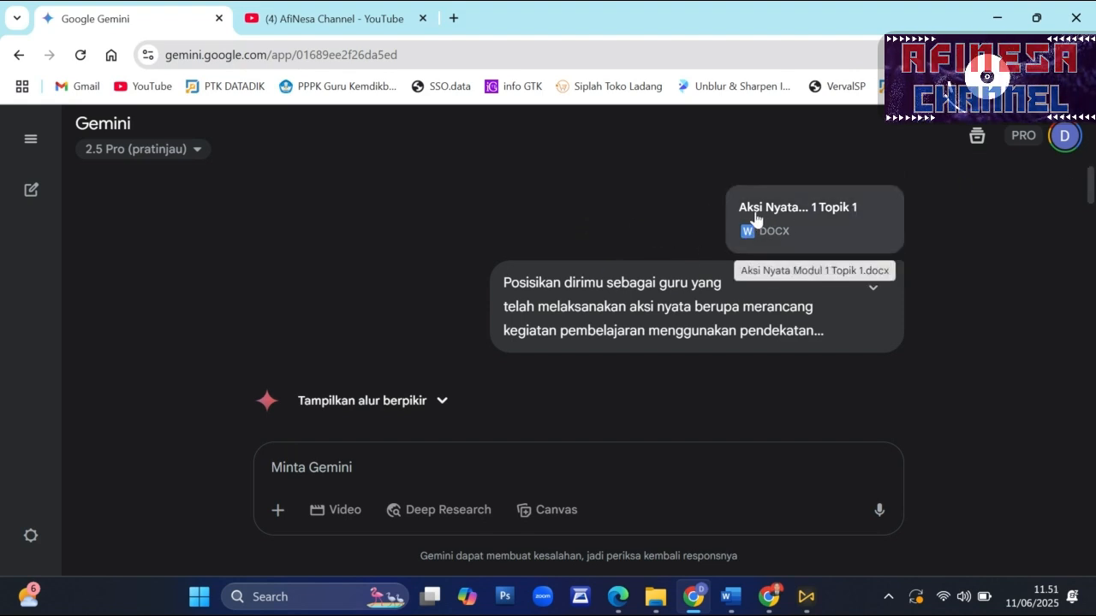
- Expand the full prompt and read its teacher role, journal request and reflective writing style instructions
{"action": "left_click", "coordinate": [516, 284]}
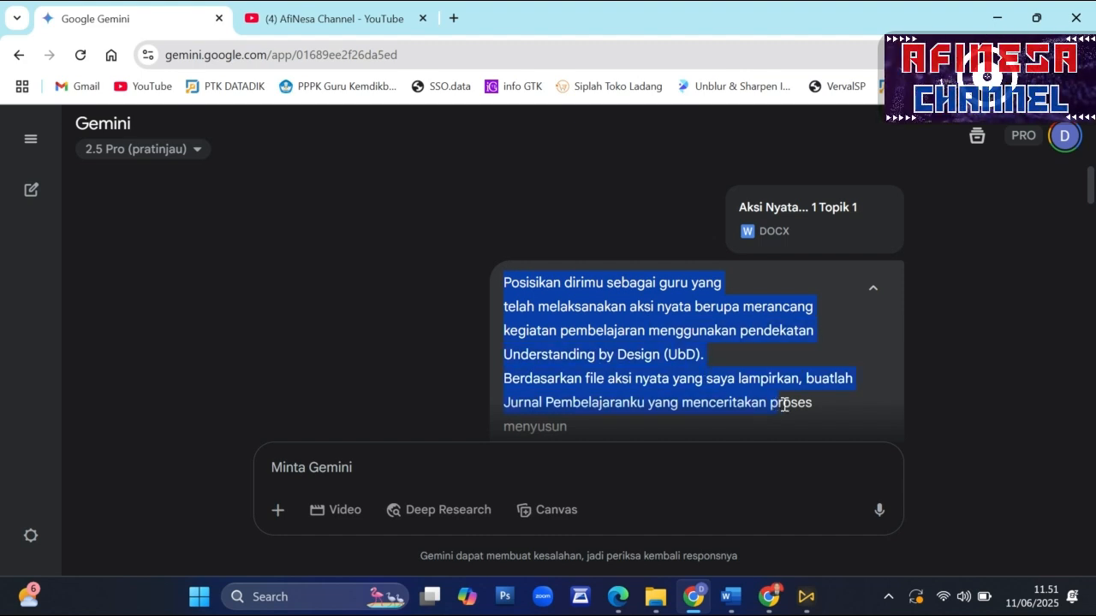
{"action": "scroll", "coordinate": [746, 378], "scroll_direction": "down", "scroll_amount": 2}
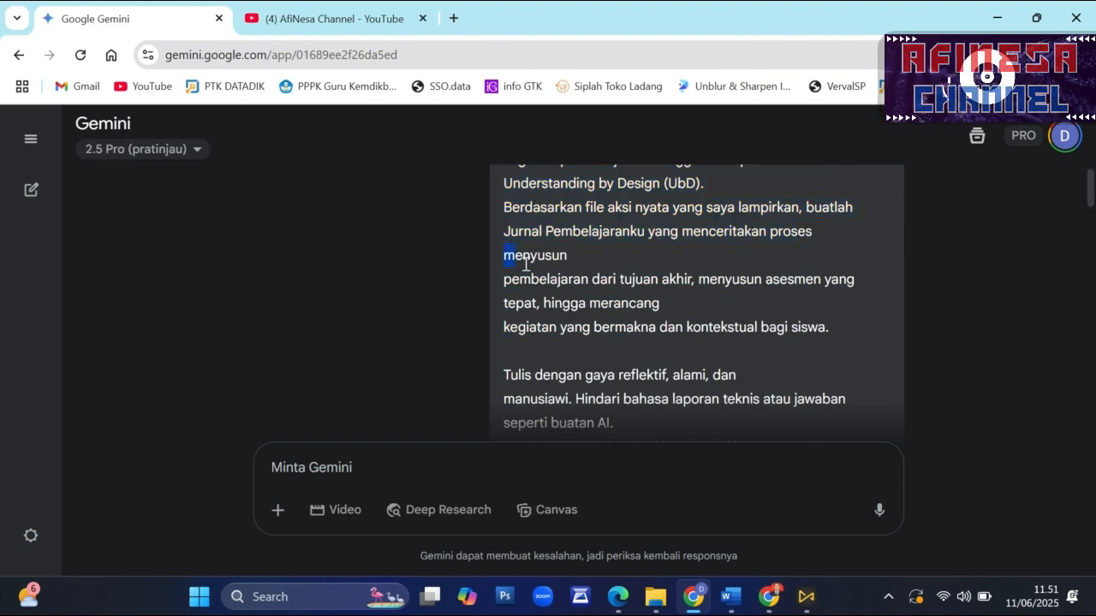
{"action": "scroll", "coordinate": [727, 359], "scroll_direction": "down", "scroll_amount": 2}
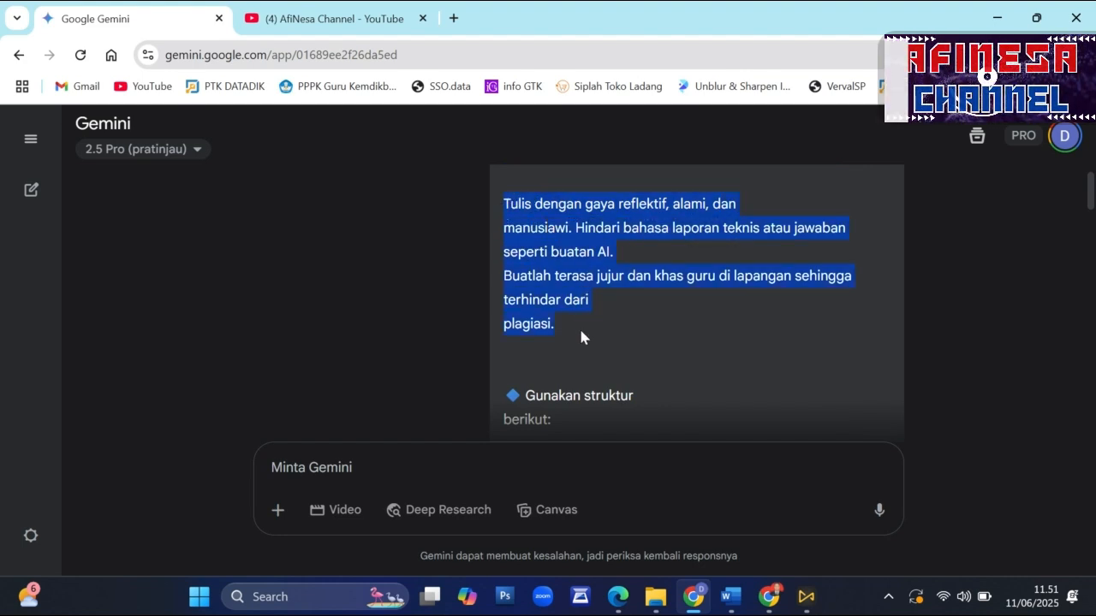
{"action": "scroll", "coordinate": [589, 346], "scroll_direction": "down", "scroll_amount": 2}
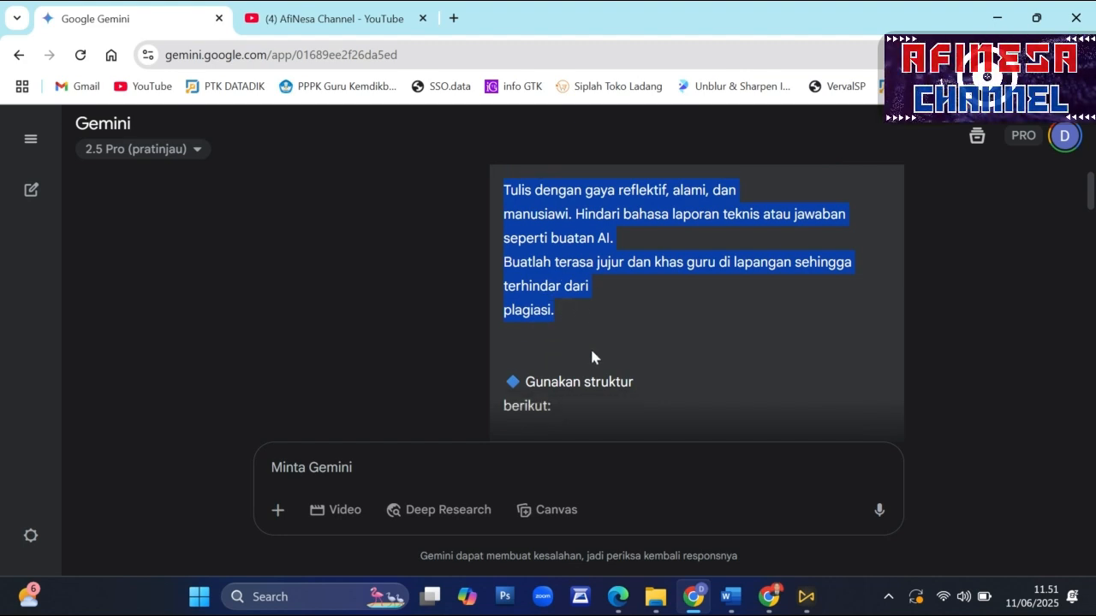
{"action": "scroll", "coordinate": [629, 279], "scroll_direction": "up", "scroll_amount": 1}
- Read the journal structure requested in the prompt, including Judul, Identitas Guru and Jenis Aksi Nyata
{"action": "scroll", "coordinate": [619, 287], "scroll_direction": "down", "scroll_amount": 1}
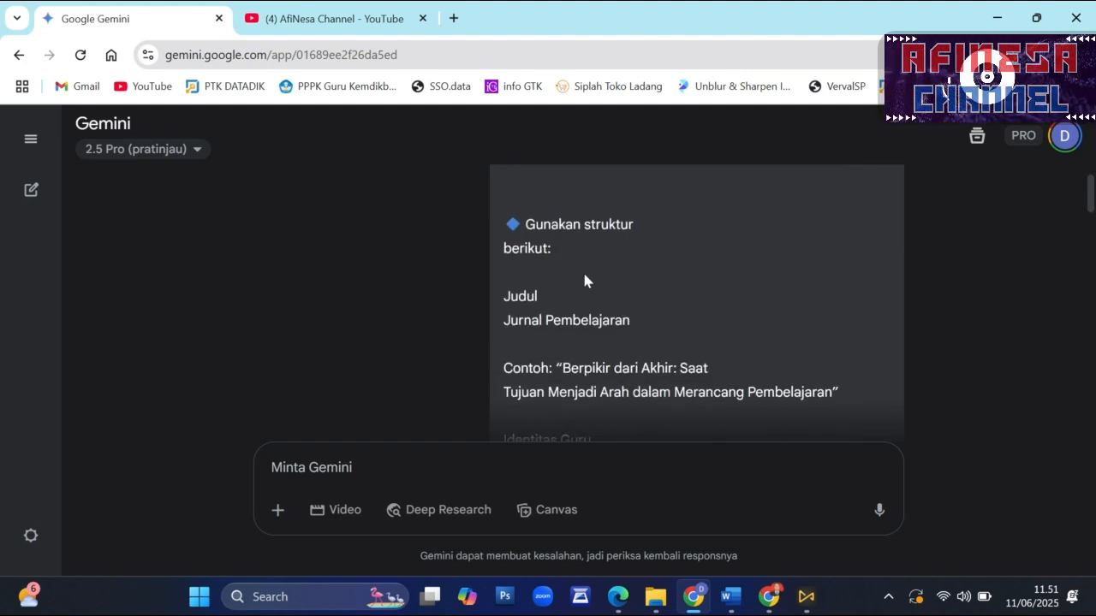
{"action": "scroll", "coordinate": [552, 266], "scroll_direction": "down", "scroll_amount": 2}
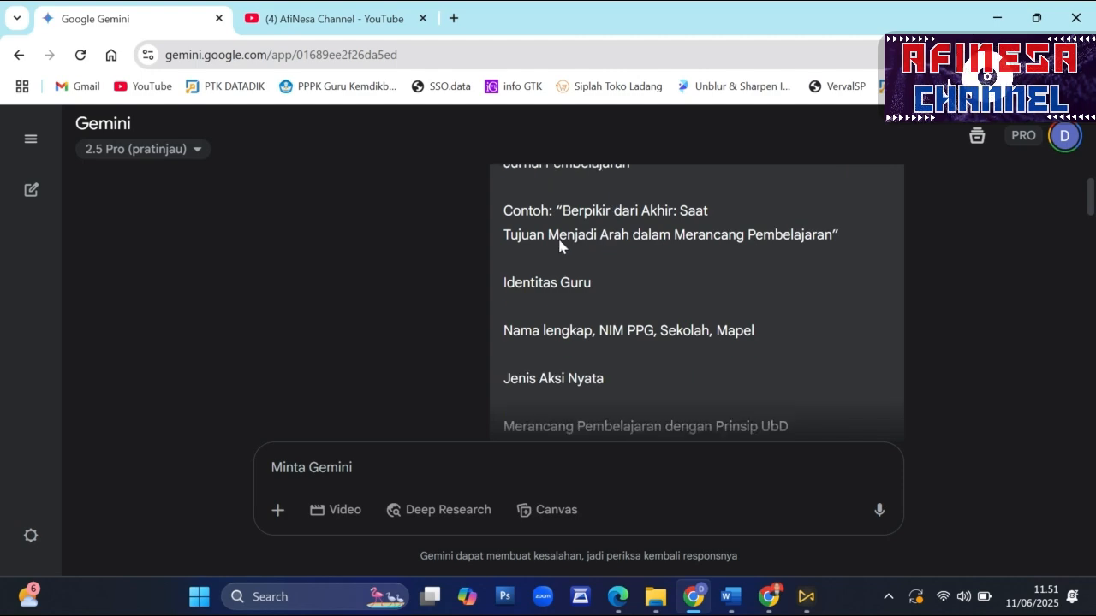
{"action": "scroll", "coordinate": [560, 245], "scroll_direction": "up", "scroll_amount": 1}
{"action": "scroll", "coordinate": [596, 277], "scroll_direction": "down", "scroll_amount": 3}
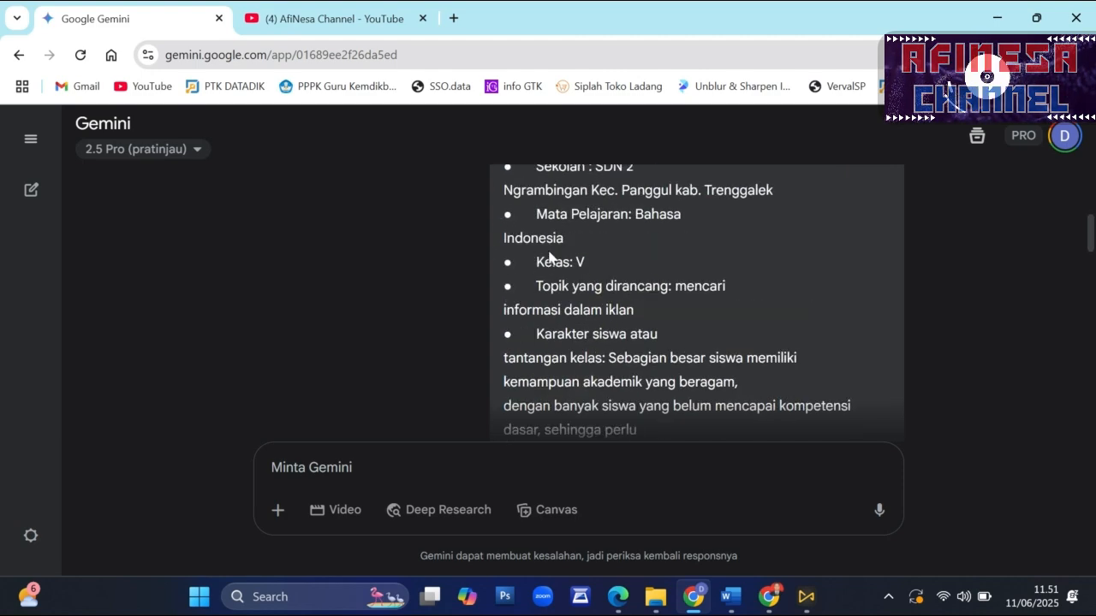
- Examine the prompt's KONTEKS SAYA details and its closing request for 7 journal title ideas
{"action": "scroll", "coordinate": [549, 257], "scroll_direction": "up", "scroll_amount": 3}
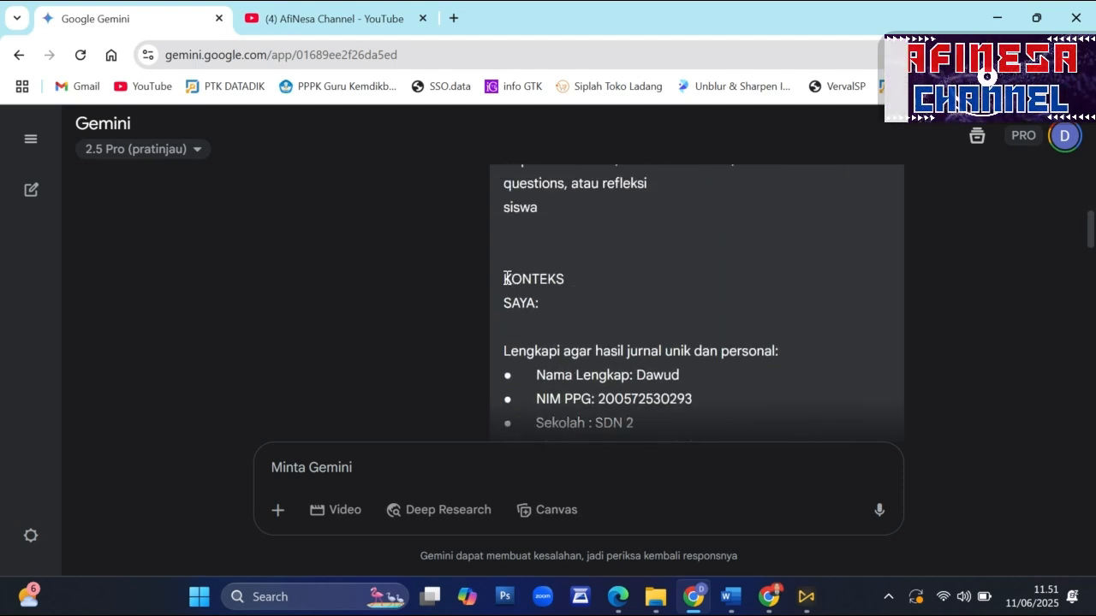
{"action": "scroll", "coordinate": [594, 303], "scroll_direction": "down", "scroll_amount": 1}
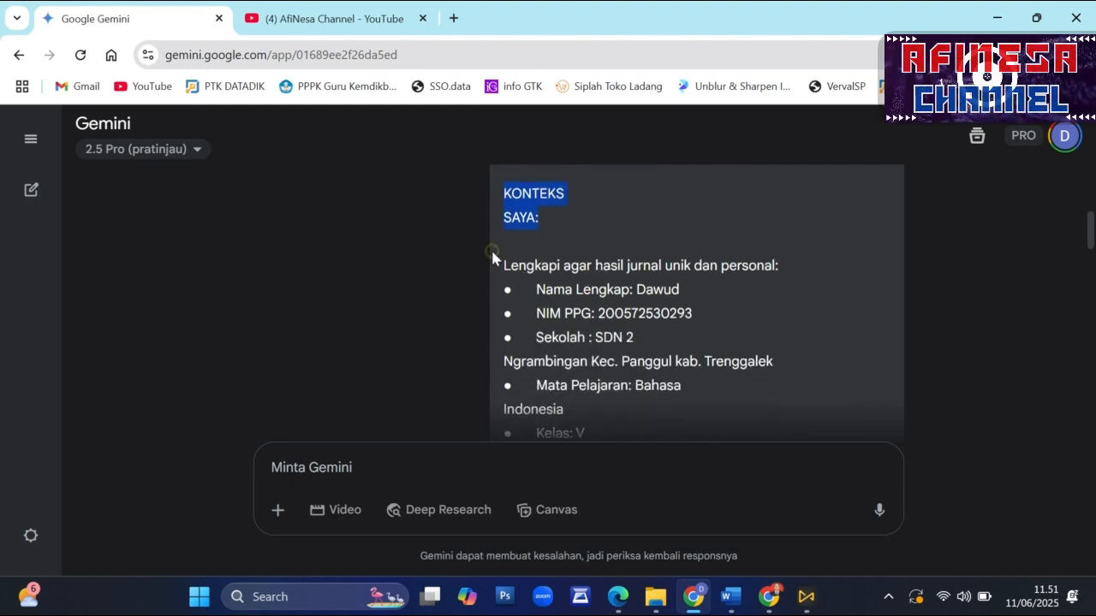
{"action": "left_click_drag", "start_coordinate": [726, 282], "coordinate": [785, 281]}
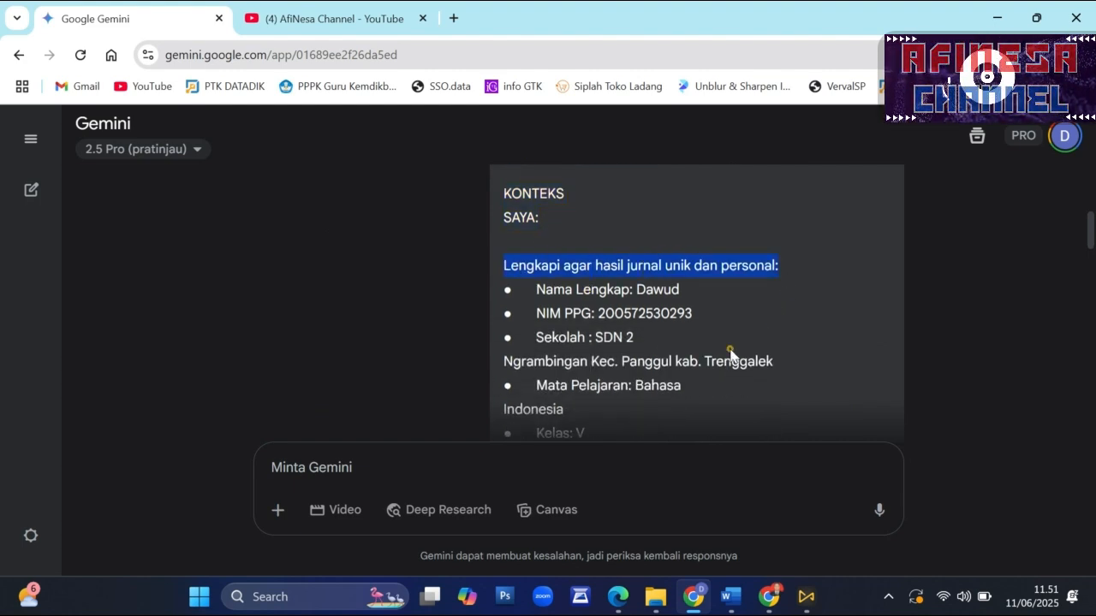
{"action": "scroll", "coordinate": [724, 354], "scroll_direction": "down", "scroll_amount": 3}
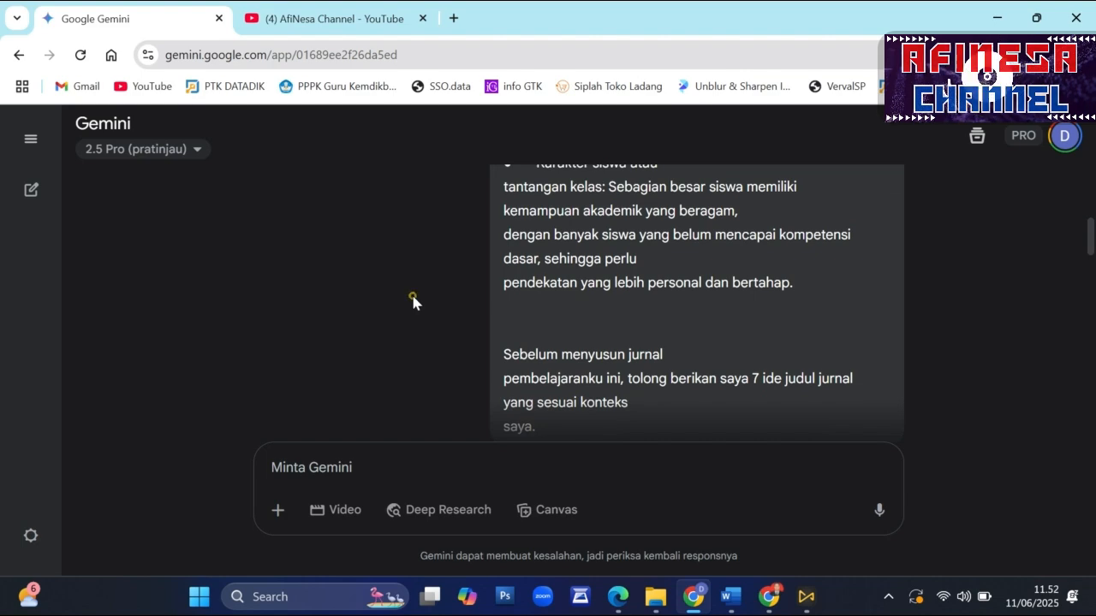
- Review Gemini's 7 title ideas and the Jurnal Pembelajaranku draft down to Narasi Proses Perancangan
{"action": "scroll", "coordinate": [410, 300], "scroll_direction": "down", "scroll_amount": 5}
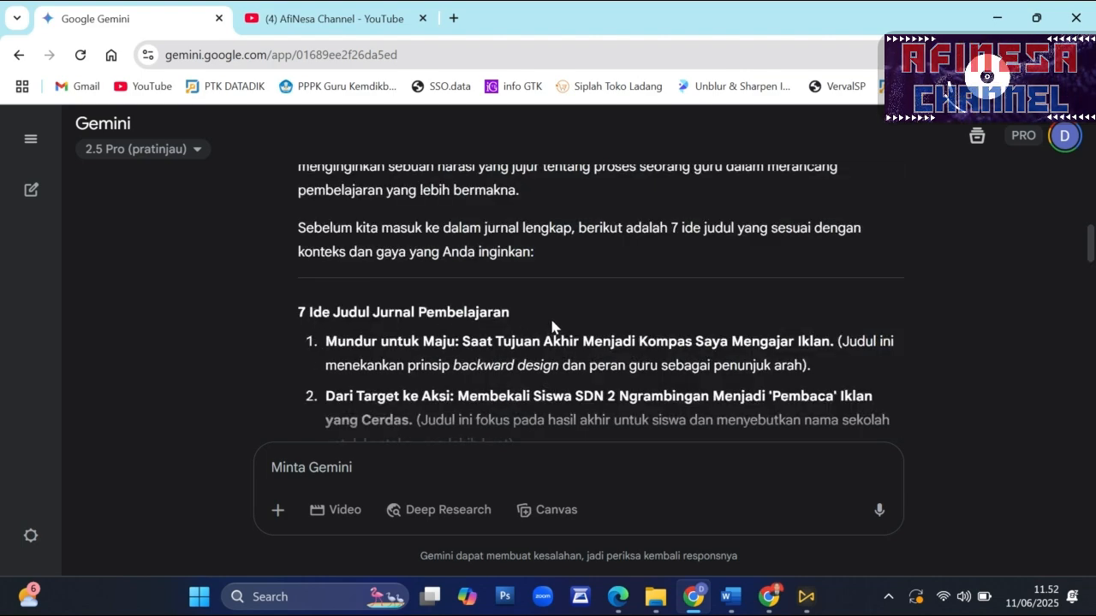
{"action": "scroll", "coordinate": [552, 327], "scroll_direction": "down", "scroll_amount": 8}
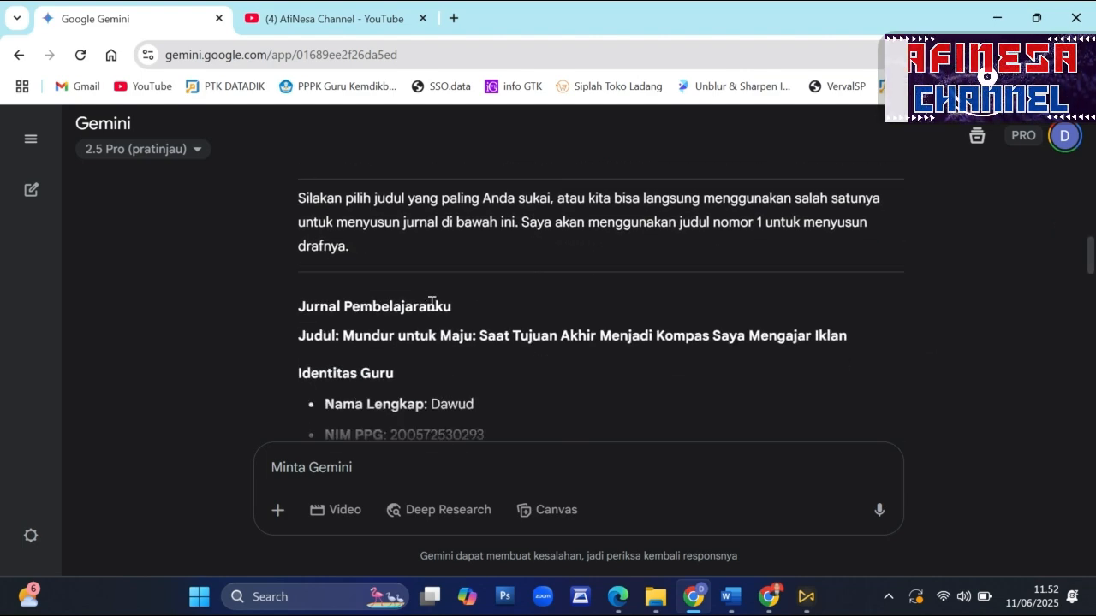
{"action": "scroll", "coordinate": [433, 302], "scroll_direction": "down", "scroll_amount": 1}
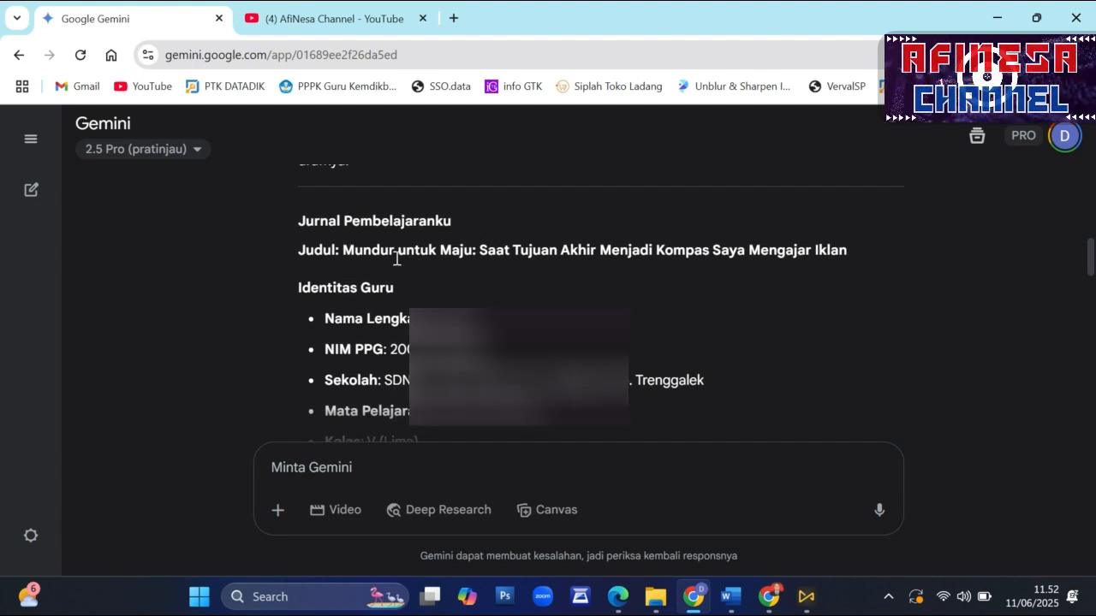
{"action": "scroll", "coordinate": [479, 270], "scroll_direction": "down", "scroll_amount": 3}
{"action": "scroll", "coordinate": [394, 283], "scroll_direction": "down", "scroll_amount": 1}
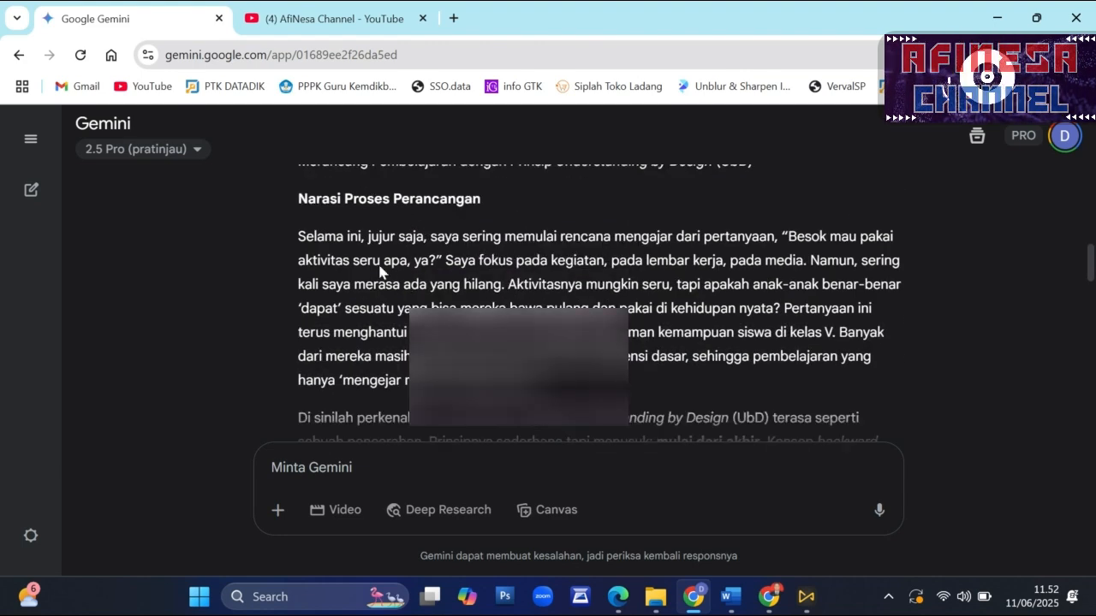
- Review the teacher identity, Jenis Aksi Nyata and Narasi Proses Perancangan sections of Gemini's journal draft
{"action": "left_click_drag", "start_coordinate": [297, 249], "coordinate": [406, 316]}
{"action": "scroll", "coordinate": [406, 316], "scroll_direction": "up", "scroll_amount": 2}
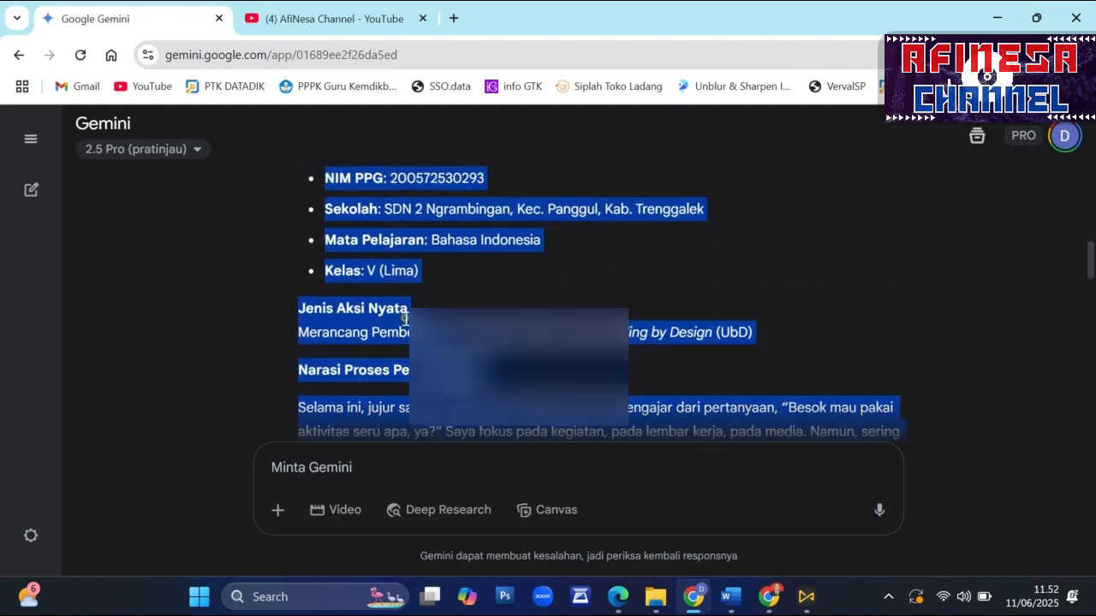
{"action": "left_click", "coordinate": [318, 309]}
{"action": "left_click_drag", "start_coordinate": [287, 310], "coordinate": [416, 420]}
{"action": "scroll", "coordinate": [411, 418], "scroll_direction": "down", "scroll_amount": 7}
- Switch to Word and check the KONTEKS SAYA details in the prompt document for topik 1a. UbD
{"action": "left_click", "coordinate": [730, 597]}
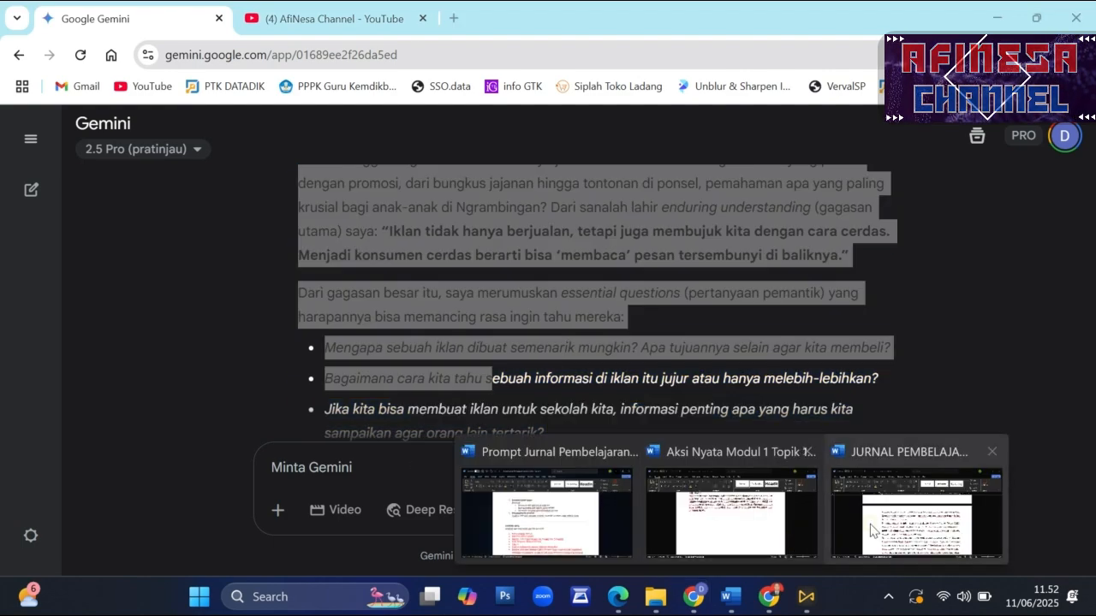
{"action": "left_click", "coordinate": [889, 522]}
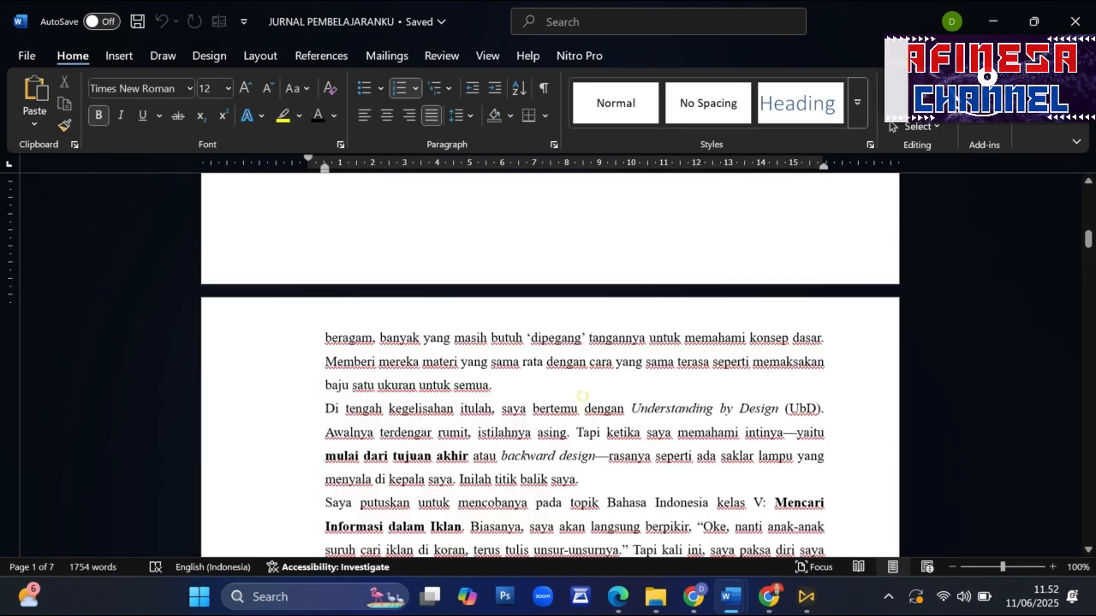
{"action": "scroll", "coordinate": [889, 519], "scroll_direction": "up", "scroll_amount": 6}
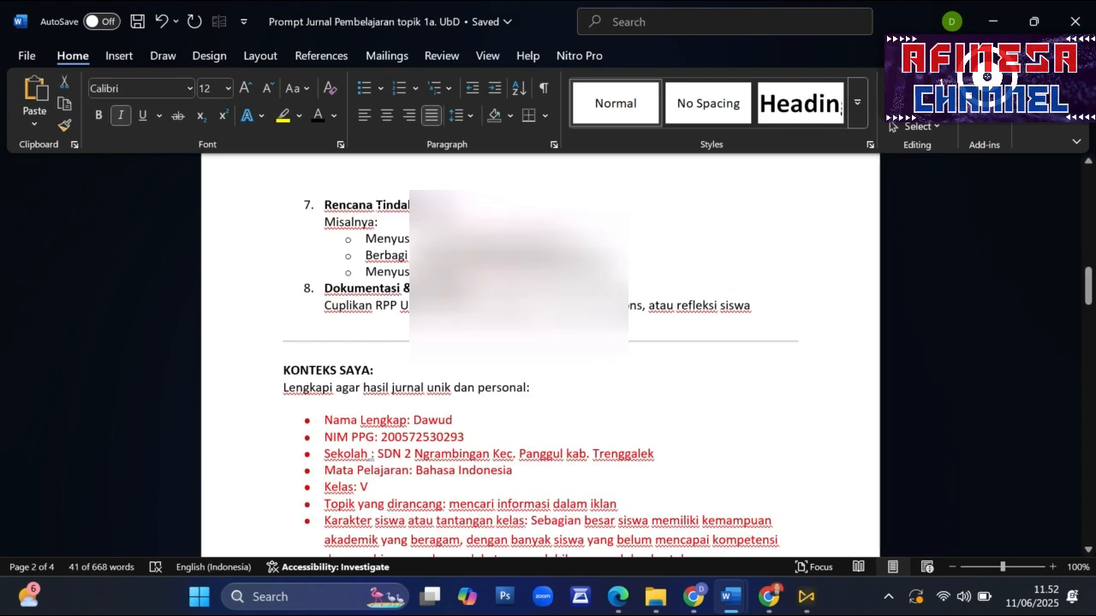
{"action": "scroll", "coordinate": [539, 355], "scroll_direction": "down", "scroll_amount": 2}
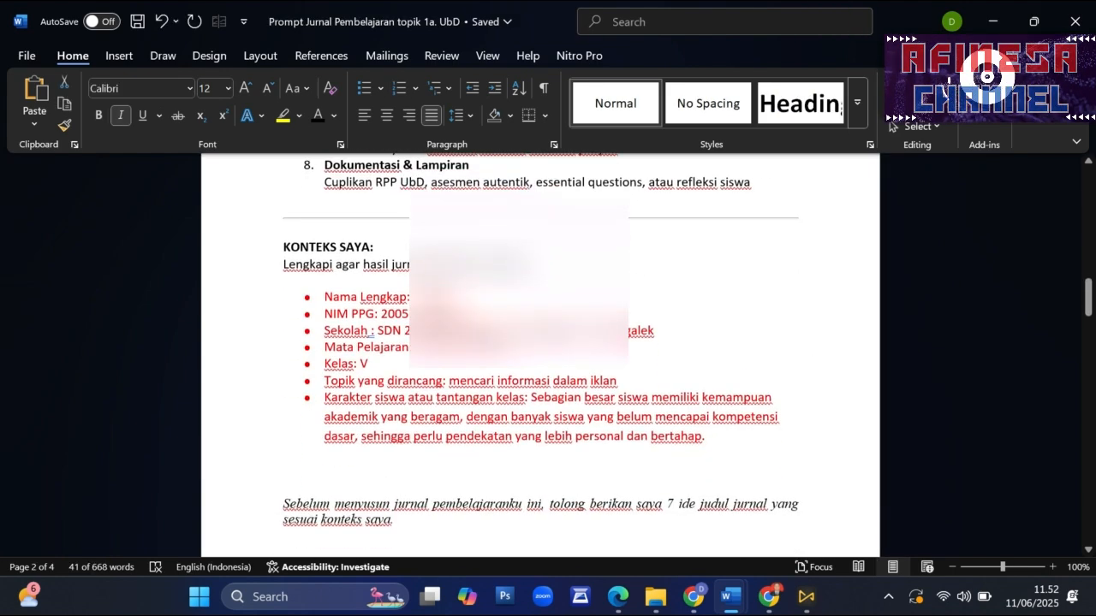
{"action": "left_click_drag", "start_coordinate": [324, 297], "coordinate": [632, 463]}
{"action": "left_click", "coordinate": [715, 459]}
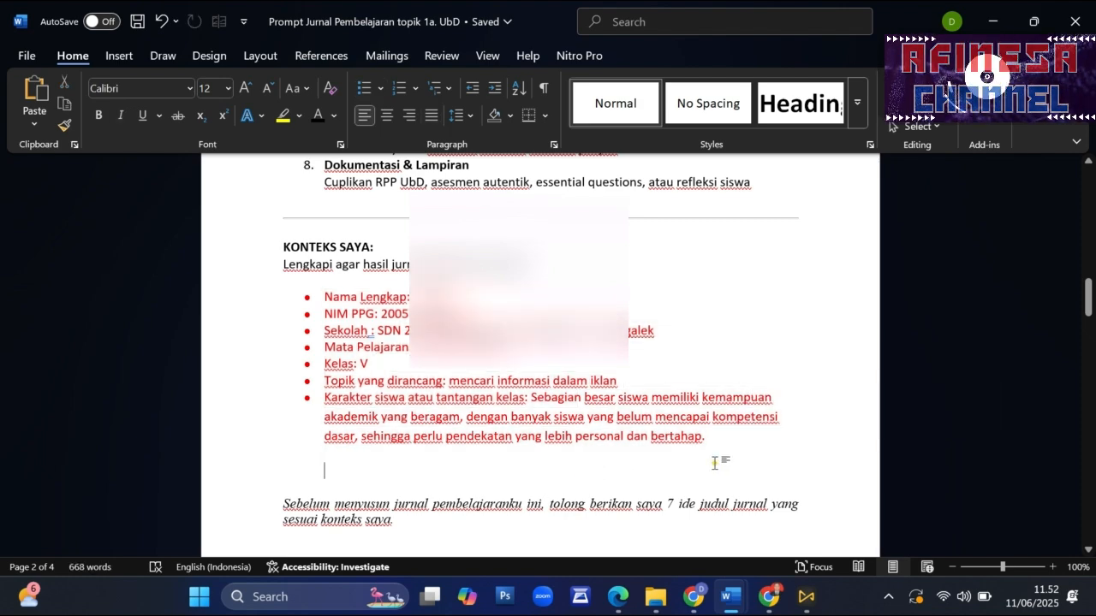
- Bring up the JURNAL PEMBELAJARANKU document and read it from Identitas Guru through Refleksi Pribadi
{"action": "mouse_move", "coordinate": [731, 596]}
{"action": "left_click", "coordinate": [916, 529]}
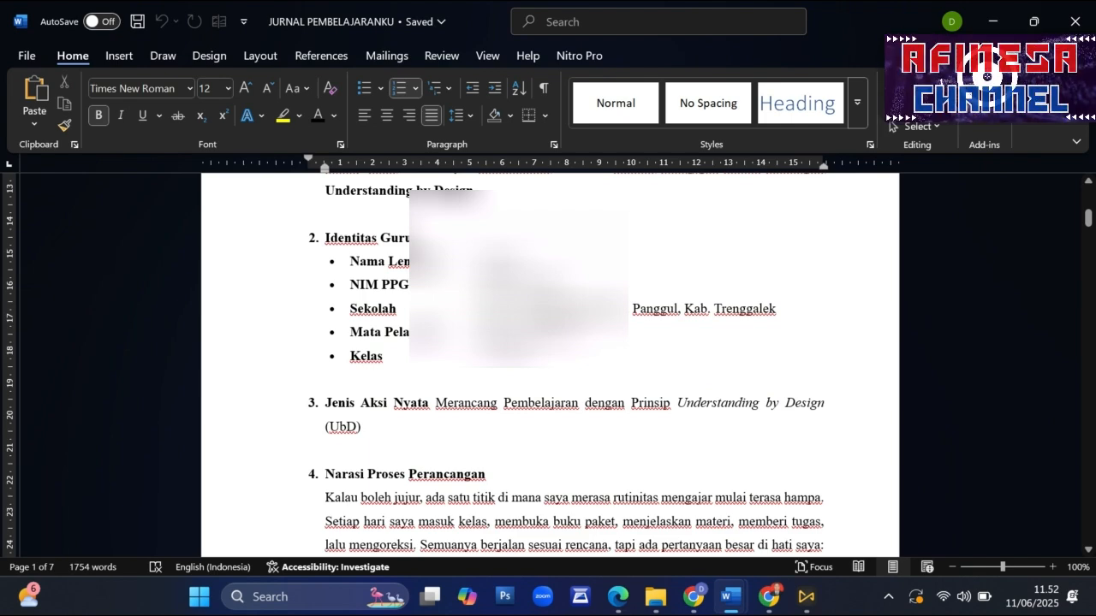
{"action": "scroll", "coordinate": [893, 127], "scroll_direction": "down", "scroll_amount": 5}
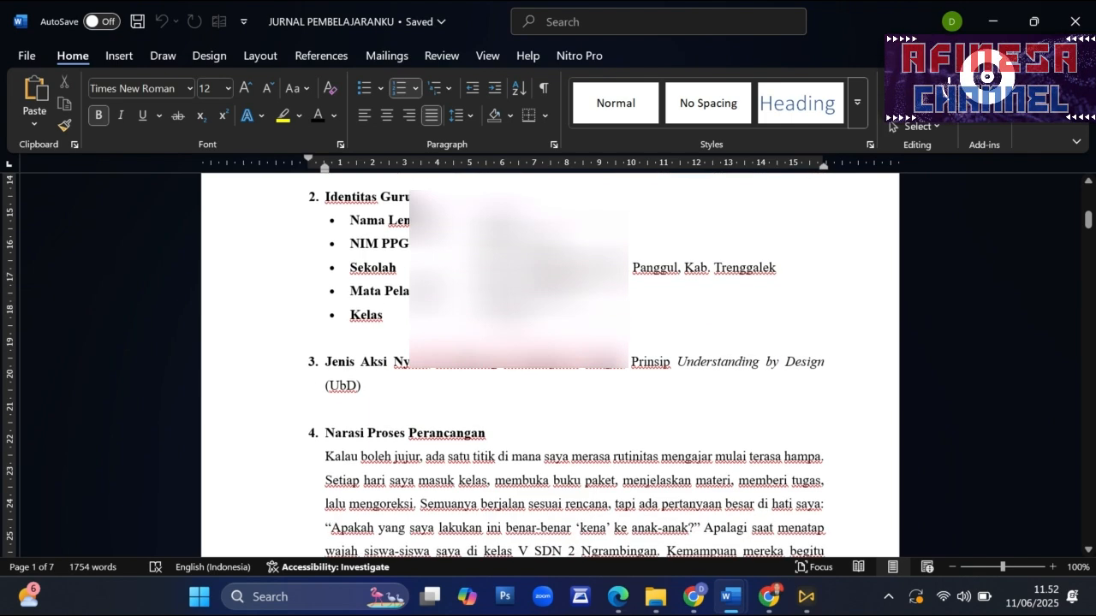
{"action": "scroll", "coordinate": [890, 125], "scroll_direction": "down", "scroll_amount": 15}
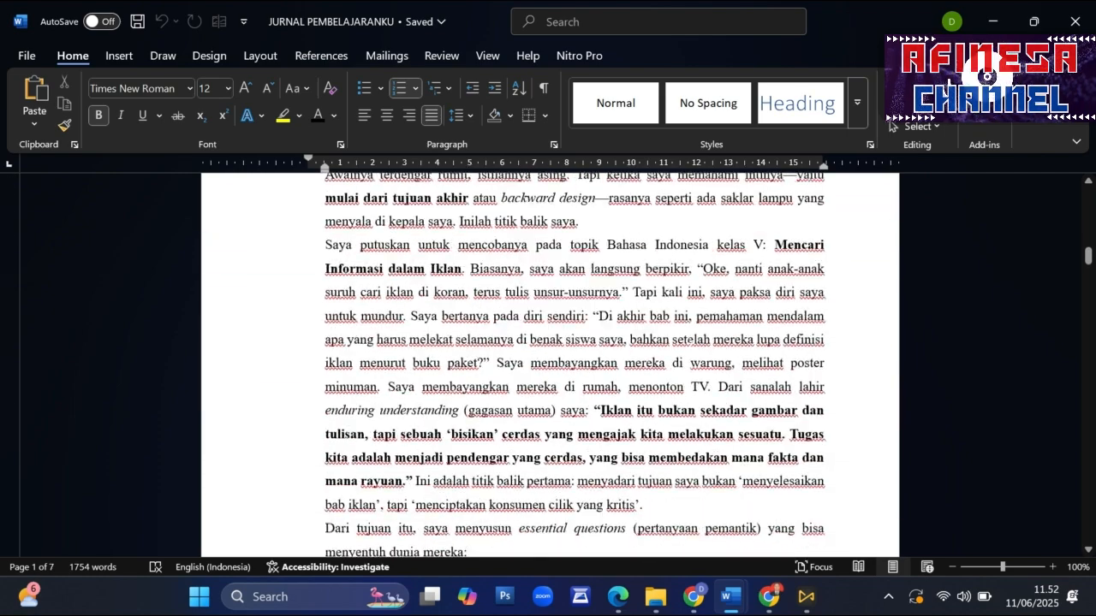
{"action": "scroll", "coordinate": [893, 127], "scroll_direction": "down", "scroll_amount": 8}
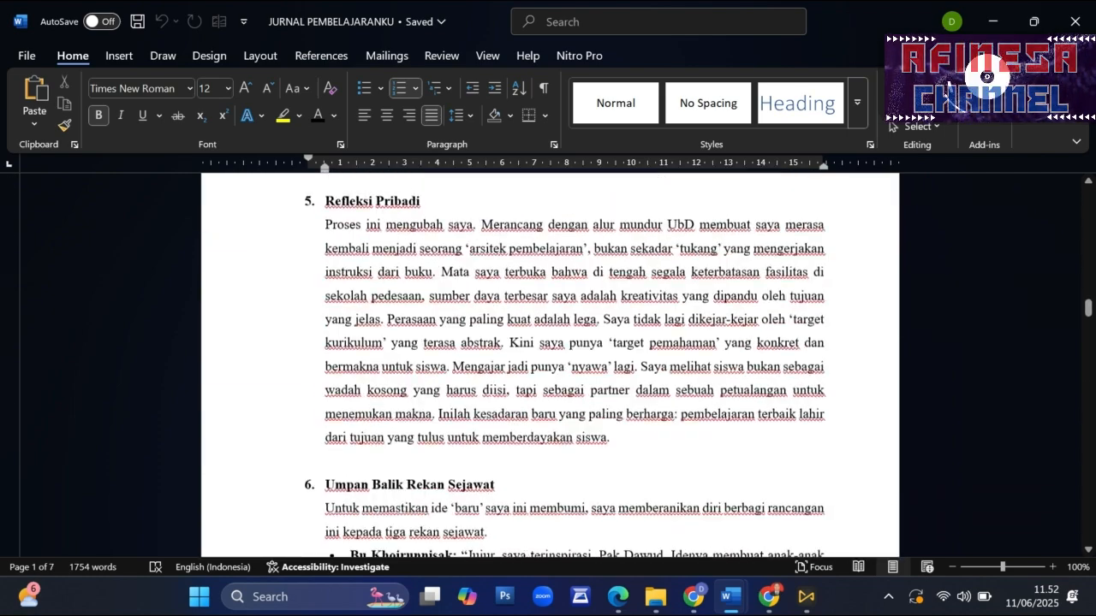
{"action": "triple_click", "coordinate": [358, 279]}
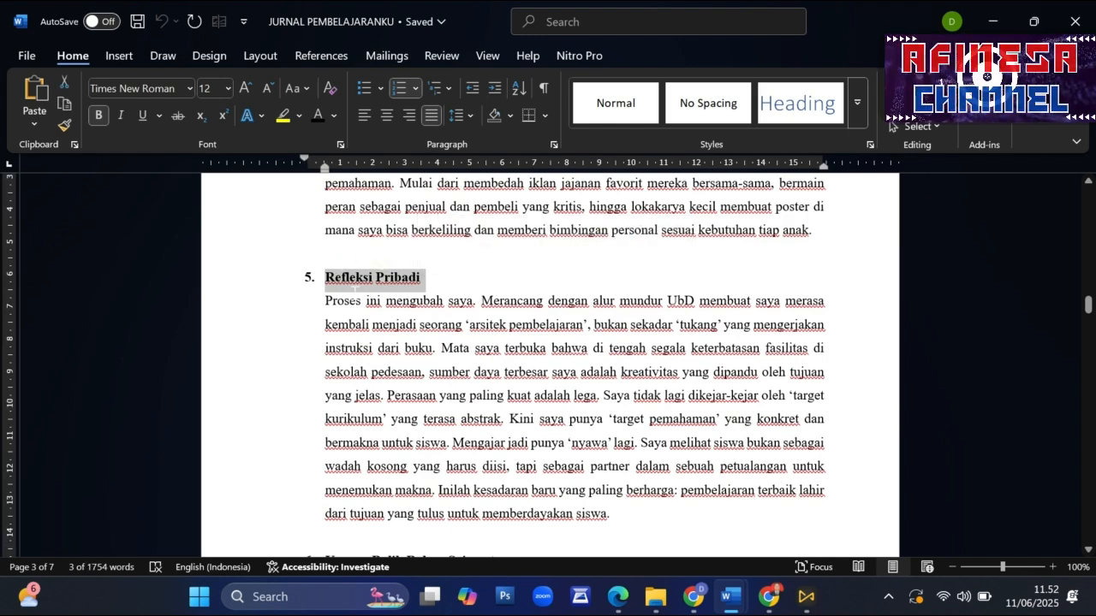
{"action": "scroll", "coordinate": [401, 290], "scroll_direction": "down", "scroll_amount": 1}
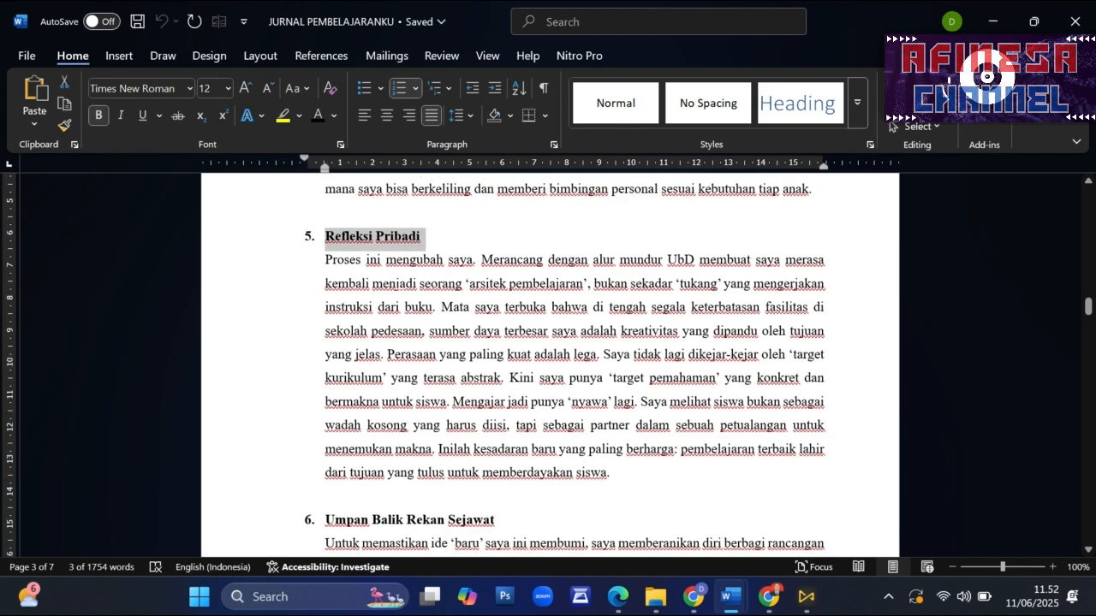
{"action": "scroll", "coordinate": [548, 368], "scroll_direction": "down", "scroll_amount": 3}
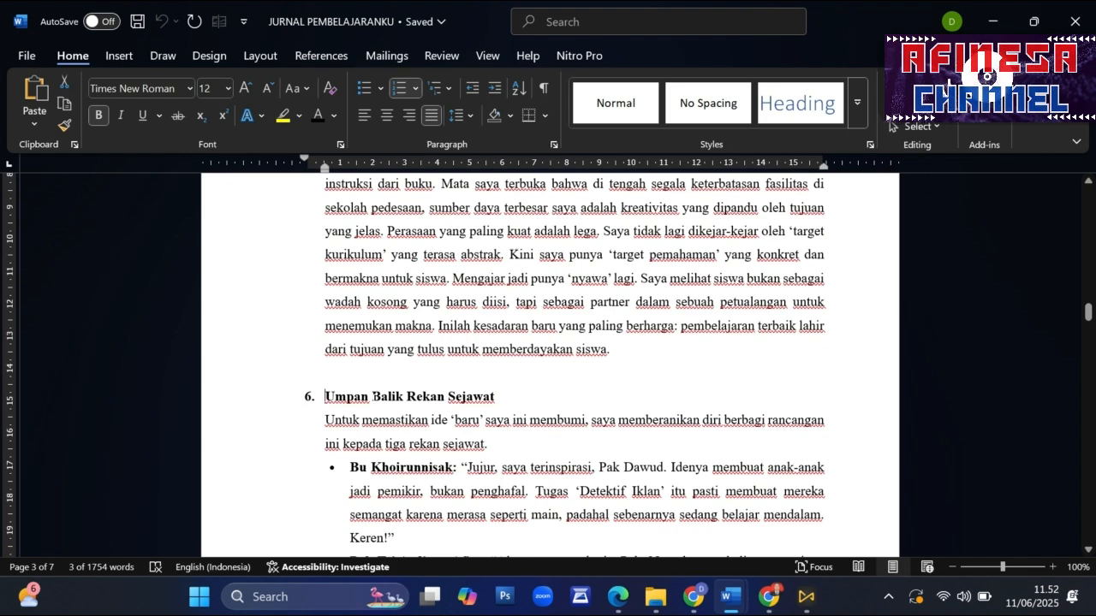
- Read the Umpan Balik Rekan Sejawat section with the quoted feedback from three colleagues
{"action": "left_click_drag", "start_coordinate": [325, 397], "coordinate": [500, 398]}
{"action": "scroll", "coordinate": [548, 409], "scroll_direction": "down", "scroll_amount": 1}
{"action": "scroll", "coordinate": [539, 402], "scroll_direction": "up", "scroll_amount": 1}
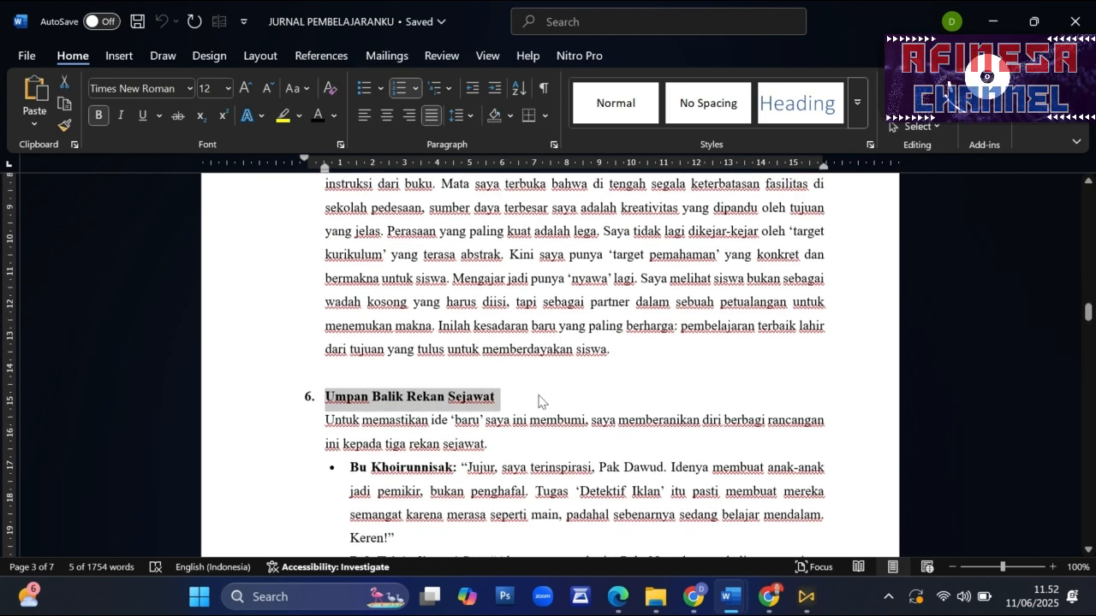
{"action": "scroll", "coordinate": [539, 403], "scroll_direction": "down", "scroll_amount": 2}
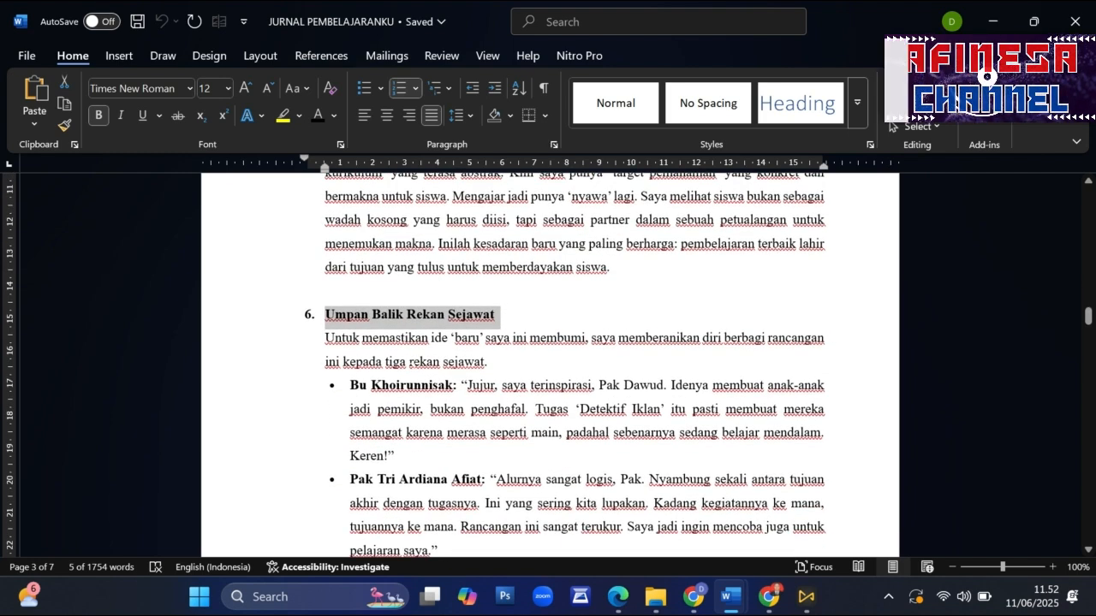
{"action": "scroll", "coordinate": [539, 403], "scroll_direction": "down", "scroll_amount": 2}
{"action": "scroll", "coordinate": [548, 368], "scroll_direction": "down", "scroll_amount": 3}
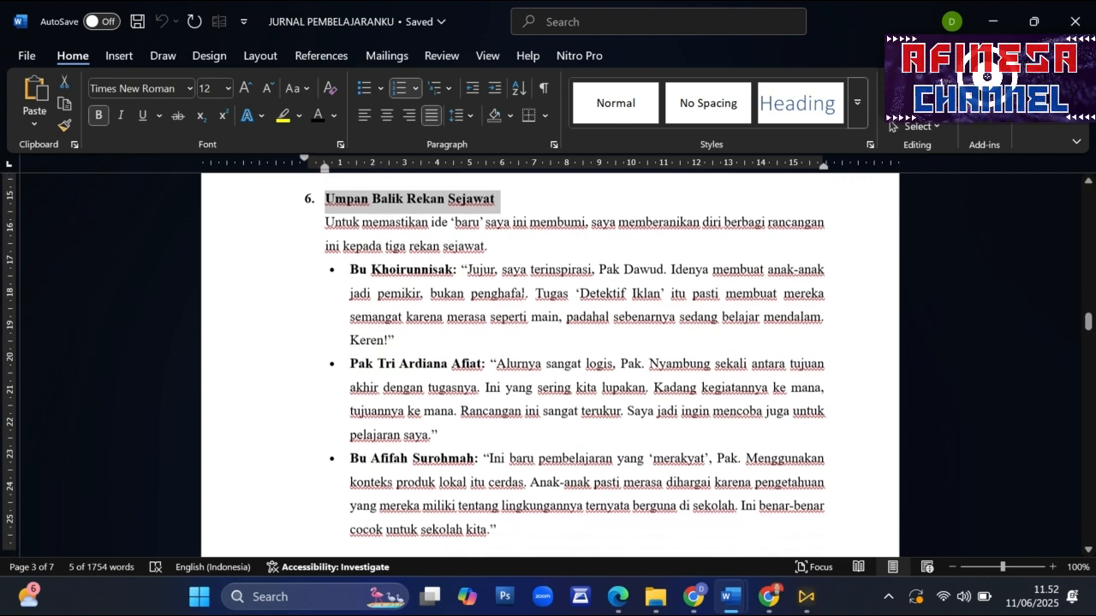
{"action": "scroll", "coordinate": [547, 368], "scroll_direction": "up", "scroll_amount": 1}
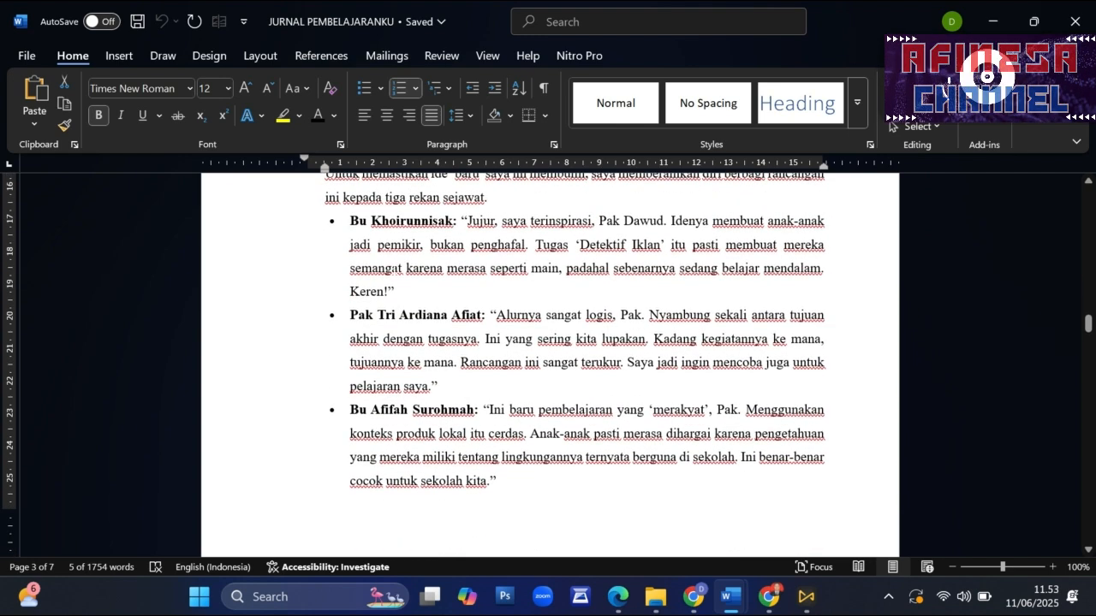
{"action": "left_click_drag", "start_coordinate": [371, 221], "coordinate": [575, 246]}
{"action": "left_click", "coordinate": [480, 221]}
{"action": "left_click", "coordinate": [536, 296]}
- Read the journal's Pertanyaan Reflektif & Jawaban and Rencana Tindak Lanjut sections
{"action": "scroll", "coordinate": [581, 380], "scroll_direction": "down", "scroll_amount": 10}
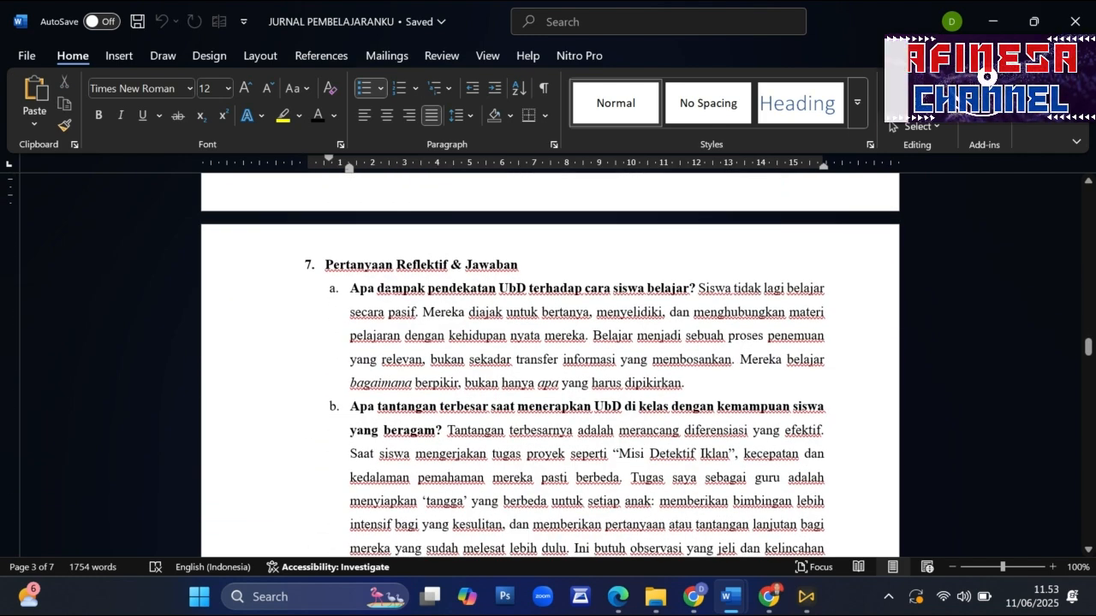
{"action": "scroll", "coordinate": [534, 272], "scroll_direction": "down", "scroll_amount": 1}
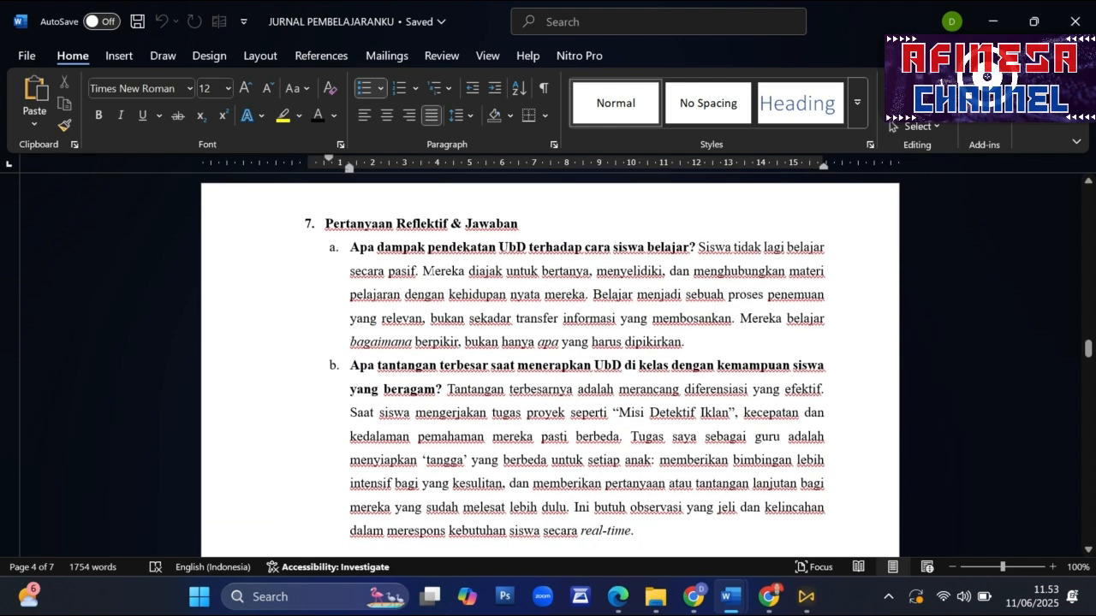
{"action": "left_click_drag", "start_coordinate": [350, 270], "coordinate": [663, 270]}
{"action": "scroll", "coordinate": [664, 270], "scroll_direction": "down", "scroll_amount": 7}
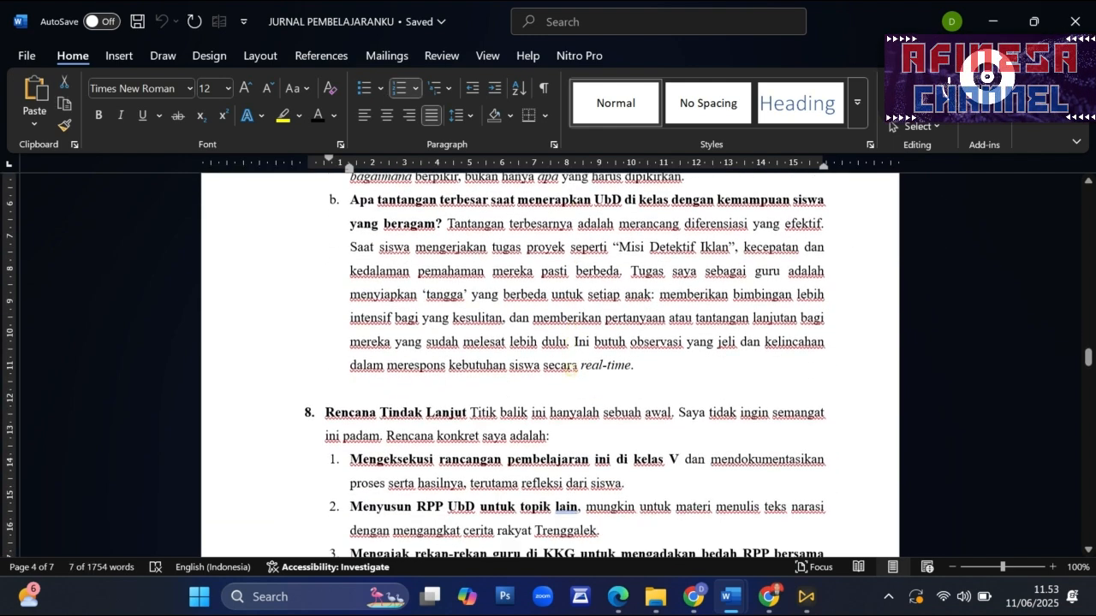
{"action": "left_click_drag", "start_coordinate": [326, 290], "coordinate": [500, 290]}
{"action": "left_click", "coordinate": [493, 360]}
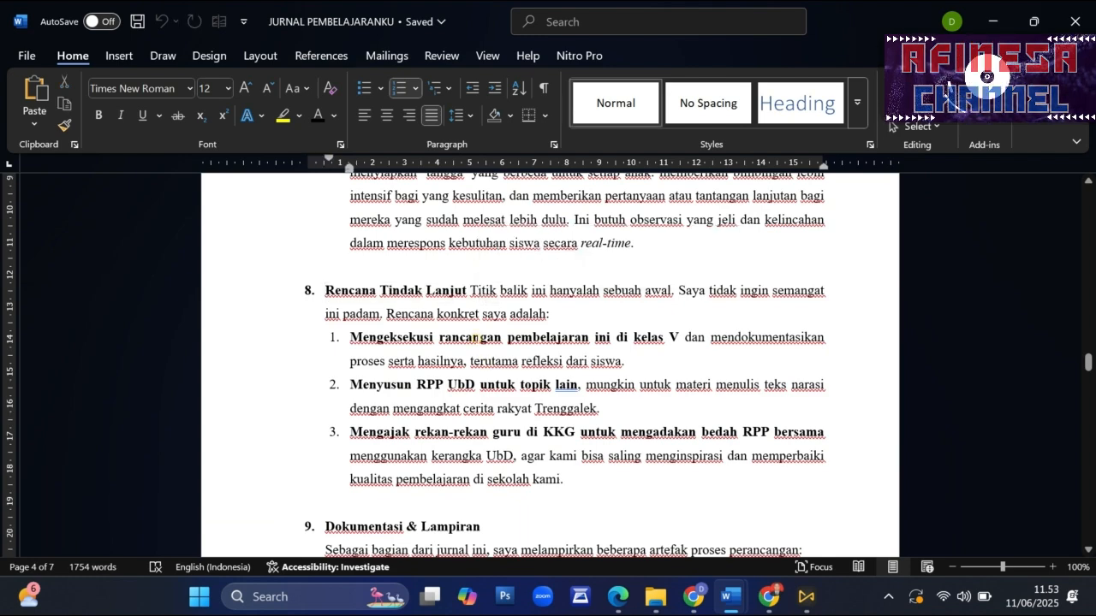
- Examine the three artefacts listed under Dokumentasi & Lampiran: Peta Pikiran, Draf Lembar Kerja Siswa and Draf Rubrik Penilaian
{"action": "scroll", "coordinate": [492, 361], "scroll_direction": "down", "scroll_amount": 5}
{"action": "left_click_drag", "start_coordinate": [344, 281], "coordinate": [460, 281]}
{"action": "left_click", "coordinate": [453, 328]}
{"action": "left_click", "coordinate": [408, 328]}
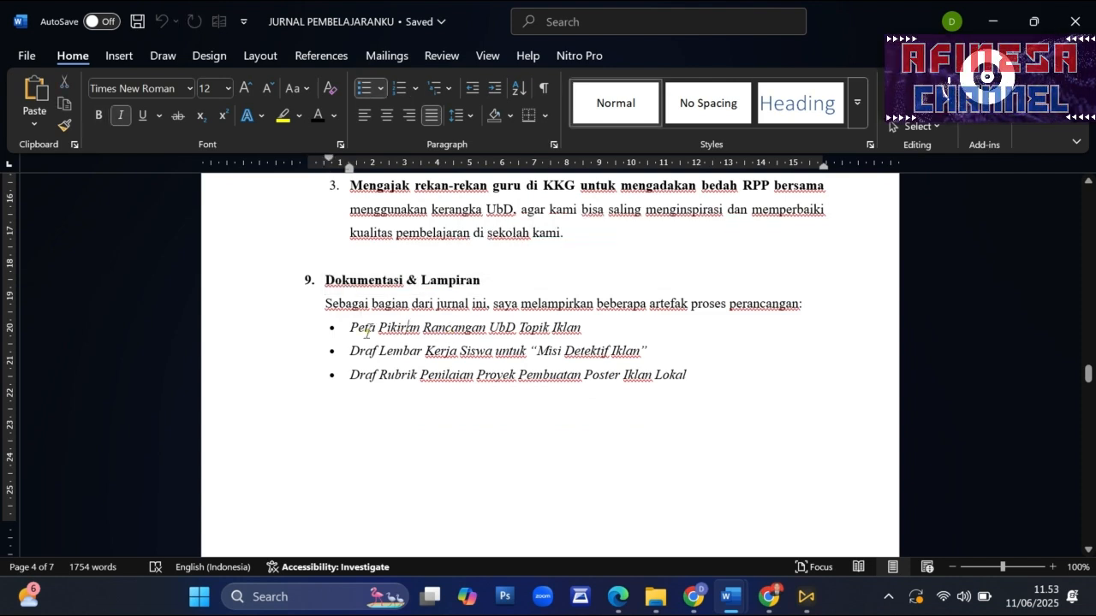
{"action": "left_click_drag", "start_coordinate": [350, 328], "coordinate": [588, 327]}
{"action": "left_click_drag", "start_coordinate": [350, 351], "coordinate": [652, 358]}
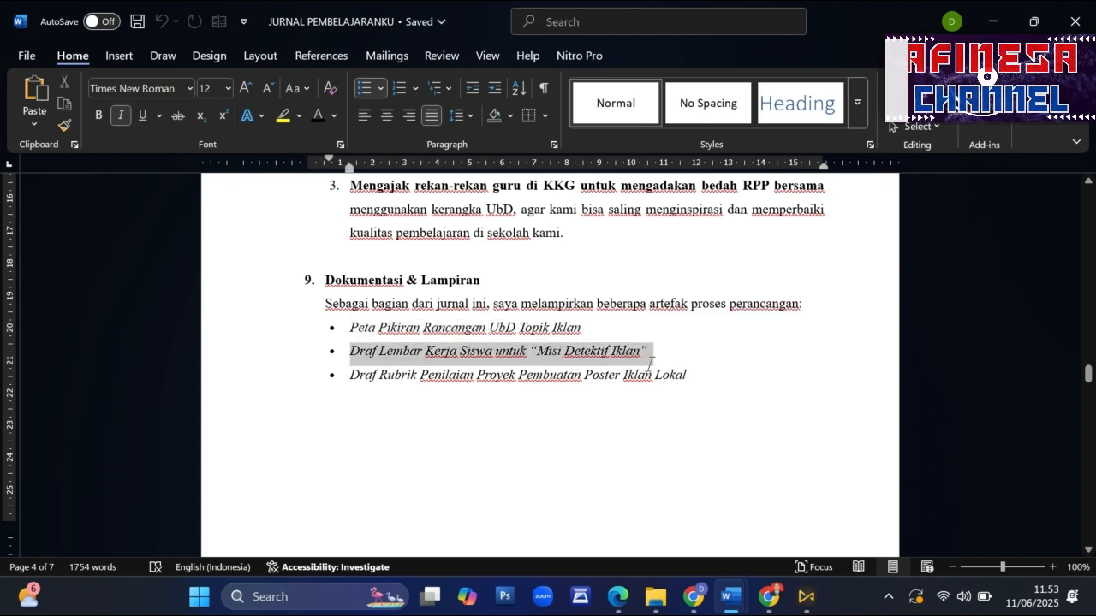
{"action": "left_click", "coordinate": [374, 390]}
{"action": "left_click_drag", "start_coordinate": [353, 379], "coordinate": [692, 380]}
{"action": "left_click", "coordinate": [637, 420]}
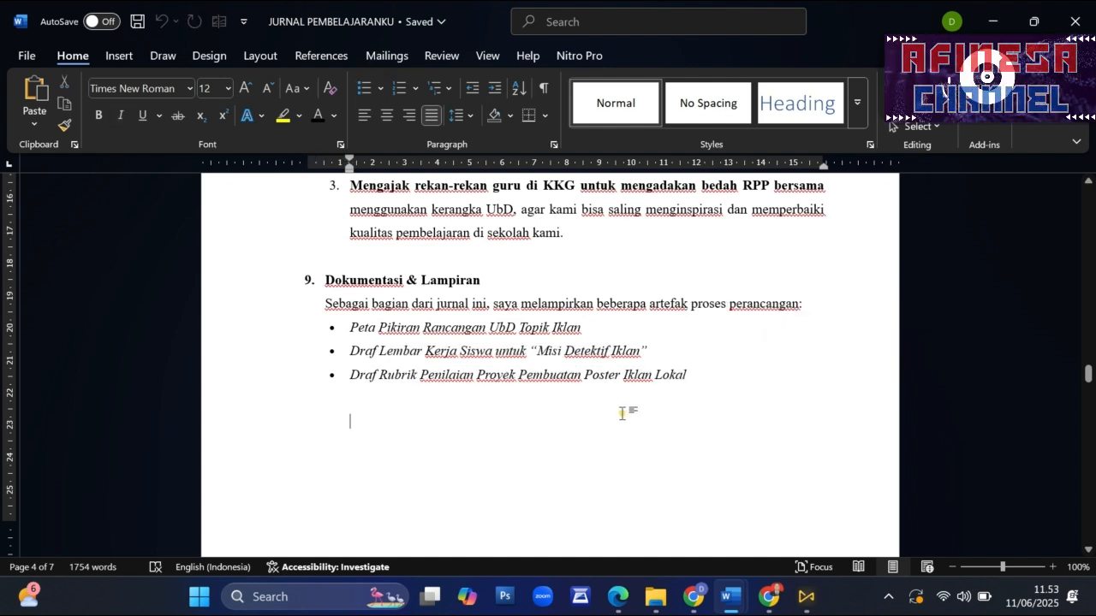
- Look through Lampiran 1, the Peta Pikiran Rancangan UbD Topik Iklan, from its topic and TAHAP 1 onward
{"action": "scroll", "coordinate": [621, 415], "scroll_direction": "down", "scroll_amount": 1}
{"action": "scroll", "coordinate": [289, 377], "scroll_direction": "down", "scroll_amount": 3}
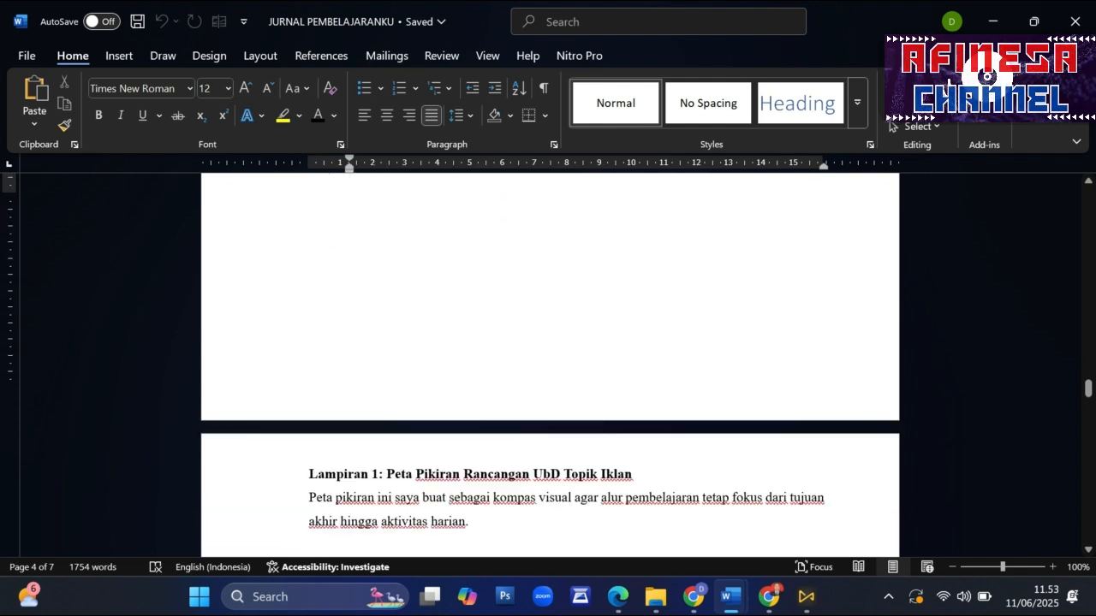
{"action": "left_click_drag", "start_coordinate": [309, 360], "coordinate": [637, 360]}
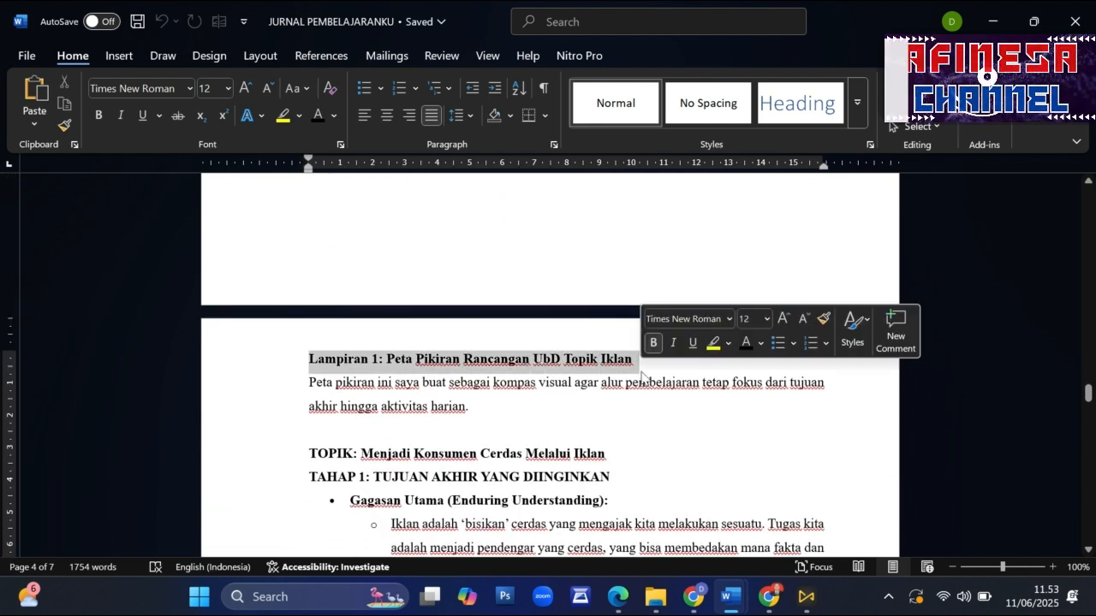
{"action": "scroll", "coordinate": [638, 360], "scroll_direction": "down", "scroll_amount": 1}
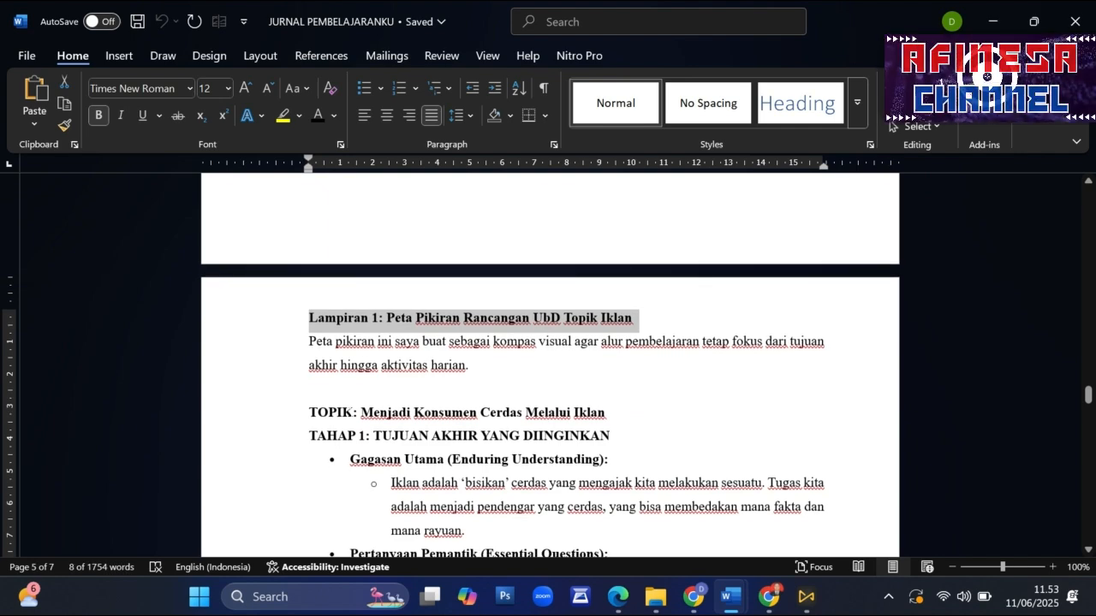
{"action": "left_click", "coordinate": [310, 413]}
{"action": "scroll", "coordinate": [469, 379], "scroll_direction": "down", "scroll_amount": 3}
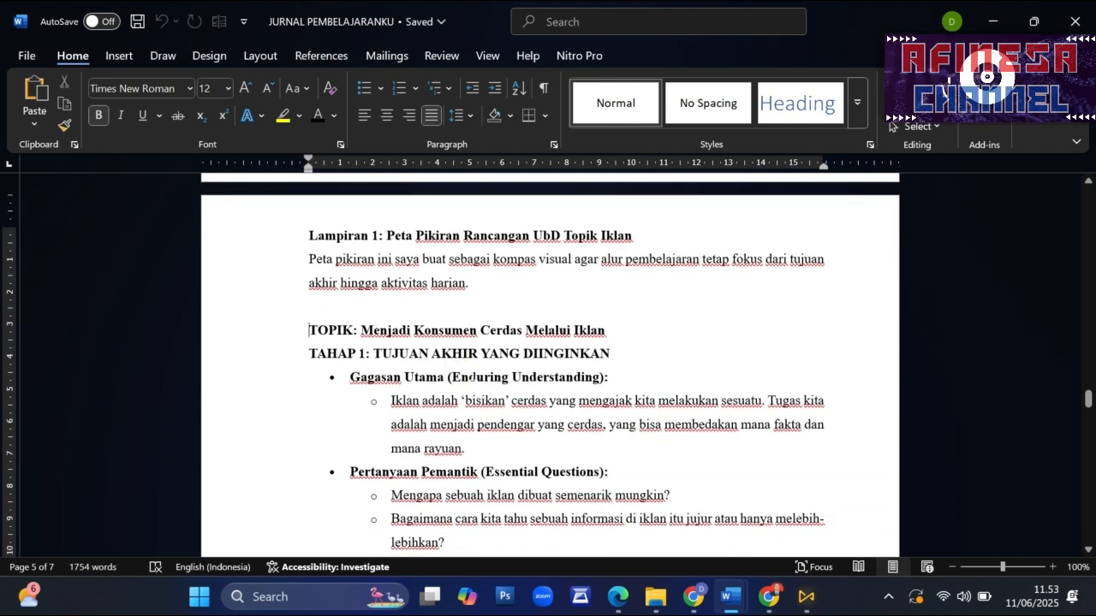
{"action": "scroll", "coordinate": [549, 365], "scroll_direction": "down", "scroll_amount": 20}
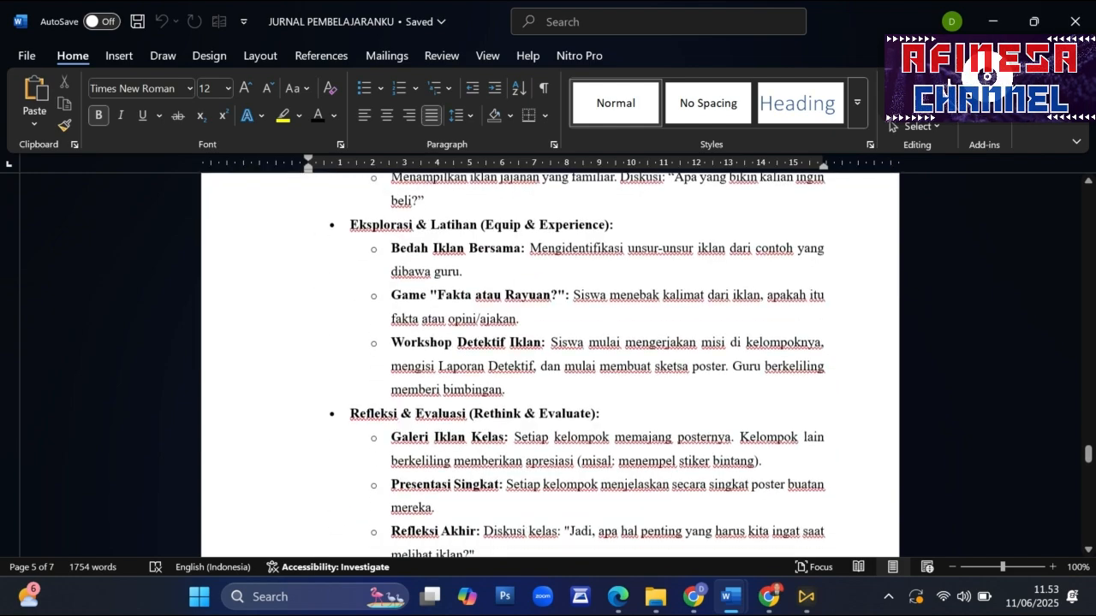
{"action": "scroll", "coordinate": [549, 365], "scroll_direction": "up", "scroll_amount": 3}
{"action": "scroll", "coordinate": [550, 364], "scroll_direction": "down", "scroll_amount": 16}
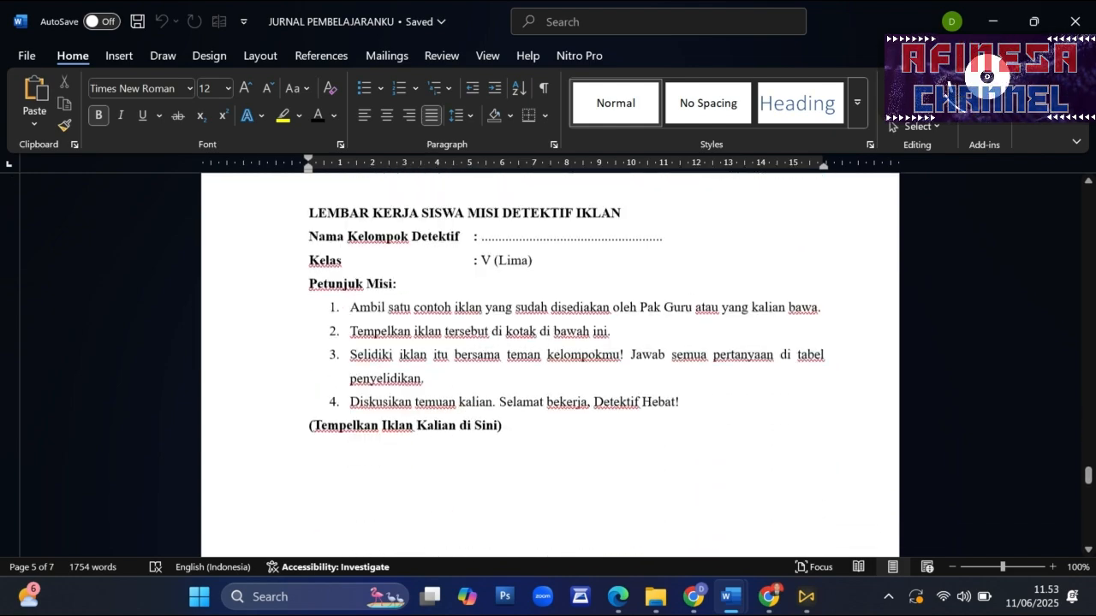
- Go back to TAHAP 3: RENCANA AKTIVITAS PEMBELAJARAN in Lampiran 1 and read its Kail (Hook) activity
{"action": "scroll", "coordinate": [549, 364], "scroll_direction": "up", "scroll_amount": 12}
{"action": "scroll", "coordinate": [549, 364], "scroll_direction": "up", "scroll_amount": 3}
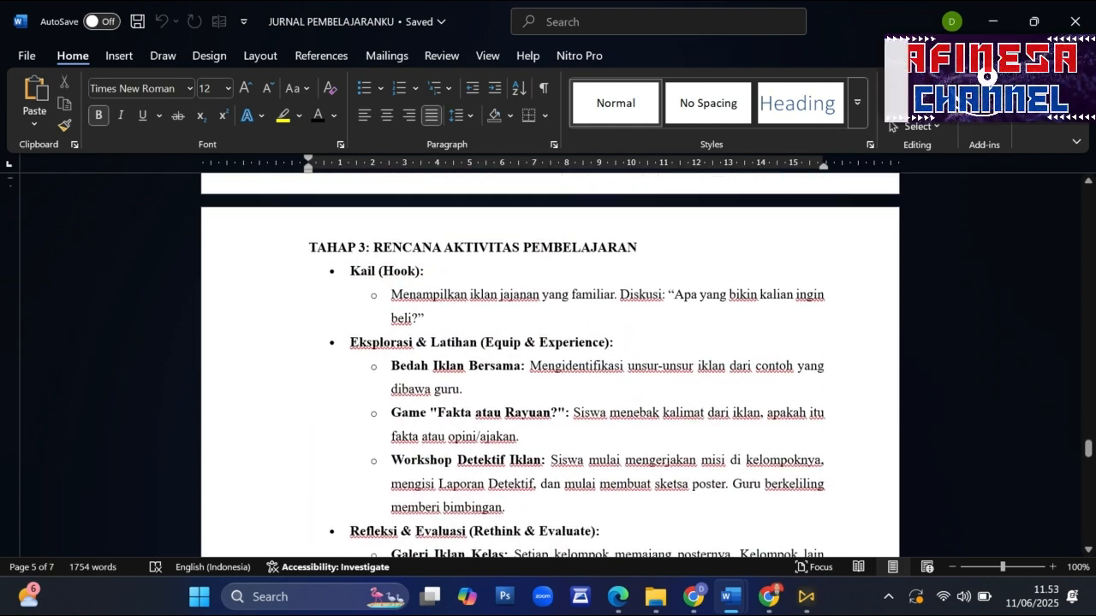
{"action": "left_click_drag", "start_coordinate": [384, 272], "coordinate": [615, 295]}
{"action": "left_click", "coordinate": [338, 248]}
{"action": "left_click", "coordinate": [581, 318]}
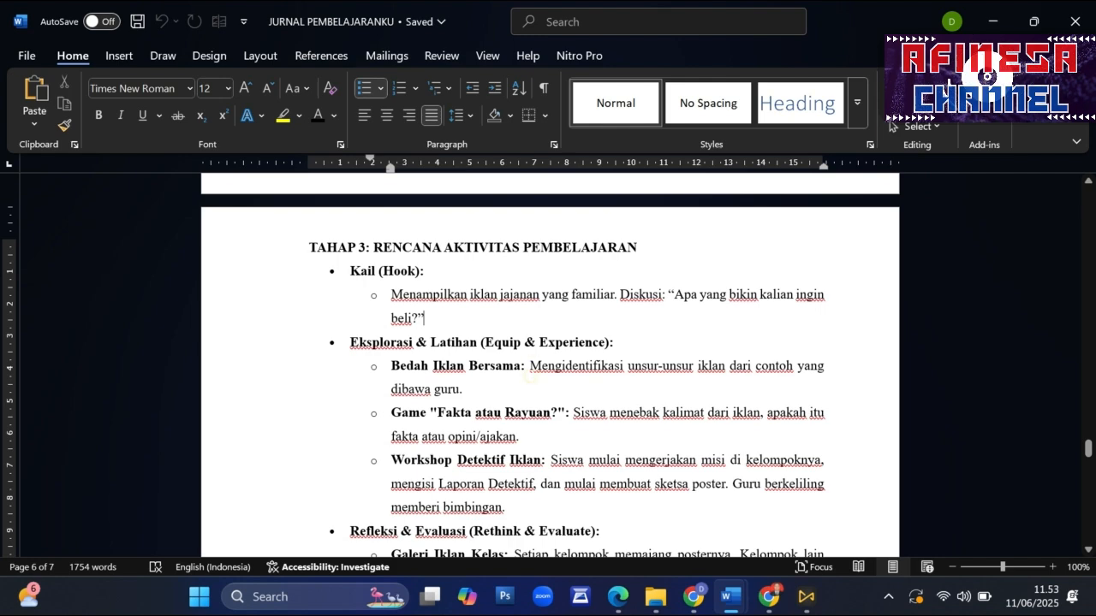
- View the Lampiran 2 student worksheet for "Misi Detektif Iklan" and the Lampiran 3 poster assessment rubric
{"action": "scroll", "coordinate": [531, 376], "scroll_direction": "down", "scroll_amount": 7}
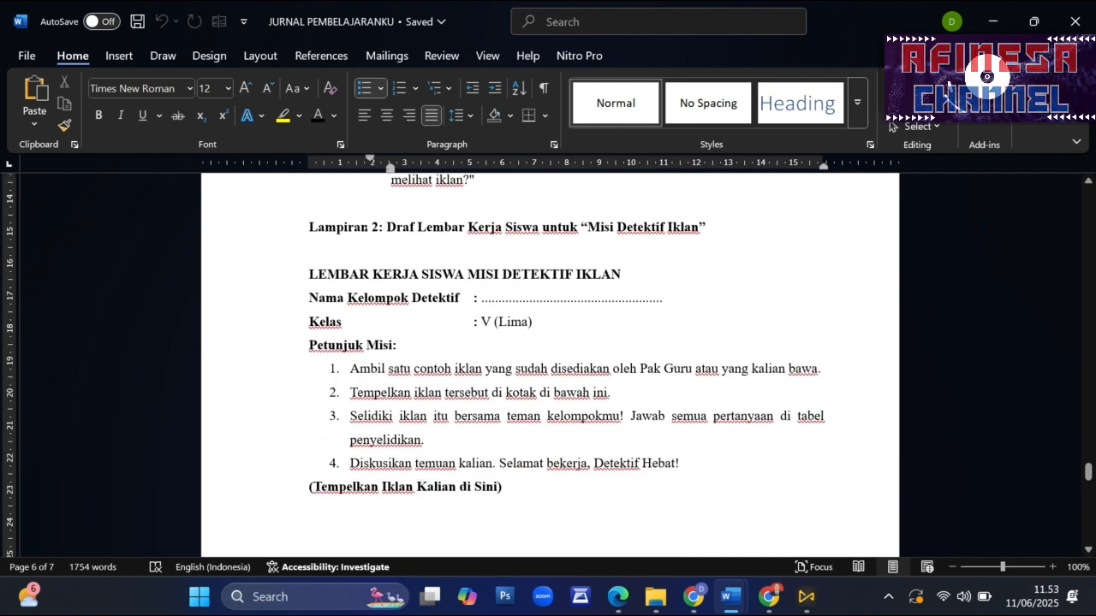
{"action": "left_click_drag", "start_coordinate": [310, 228], "coordinate": [367, 228]}
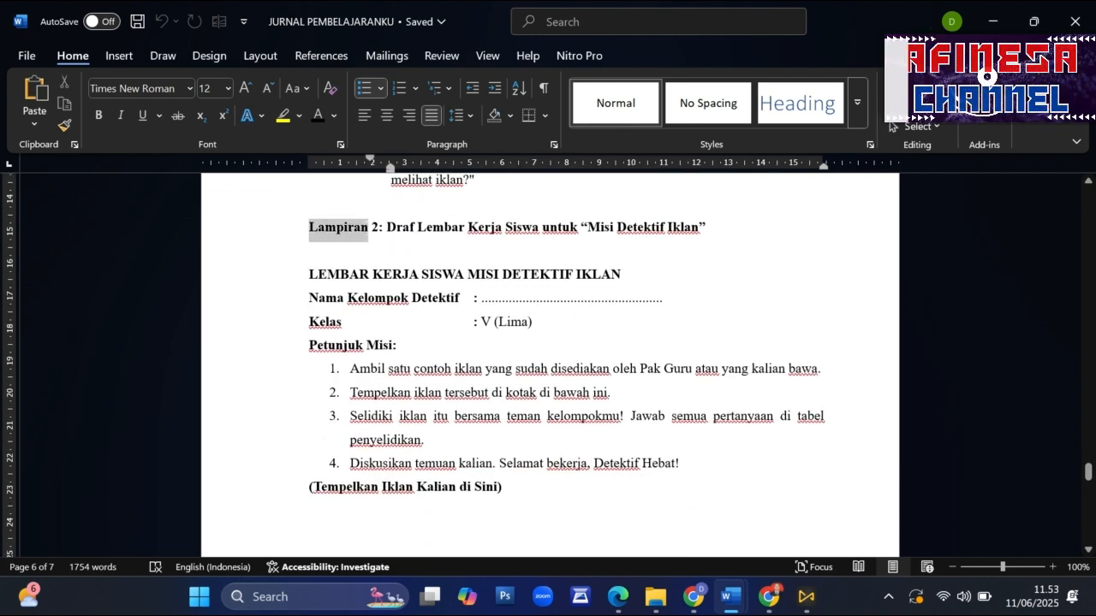
{"action": "left_click", "coordinate": [489, 227]}
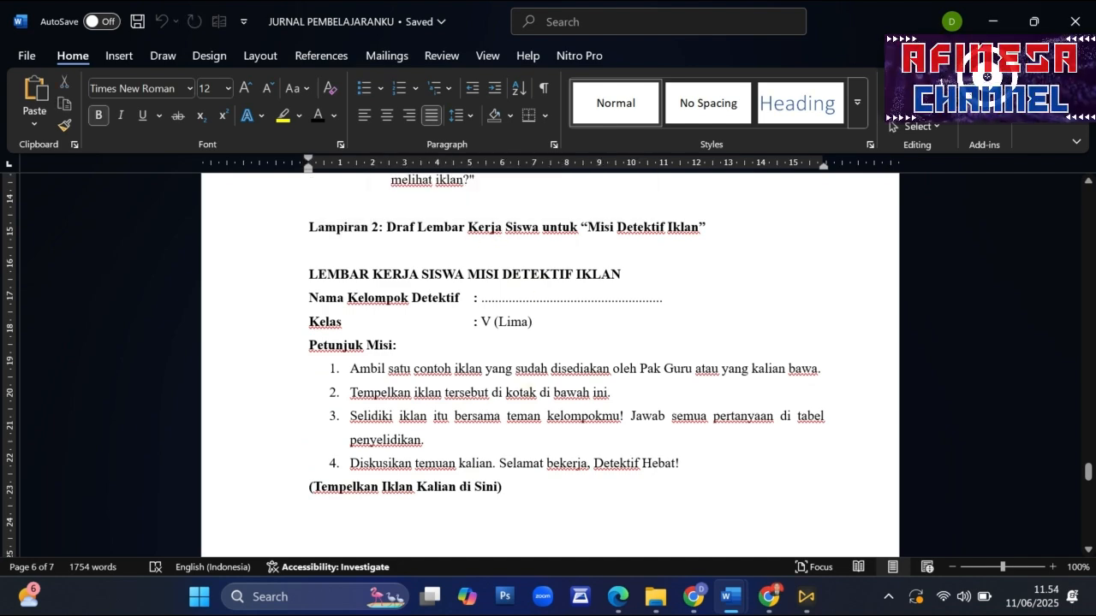
{"action": "scroll", "coordinate": [548, 368], "scroll_direction": "down", "scroll_amount": 8}
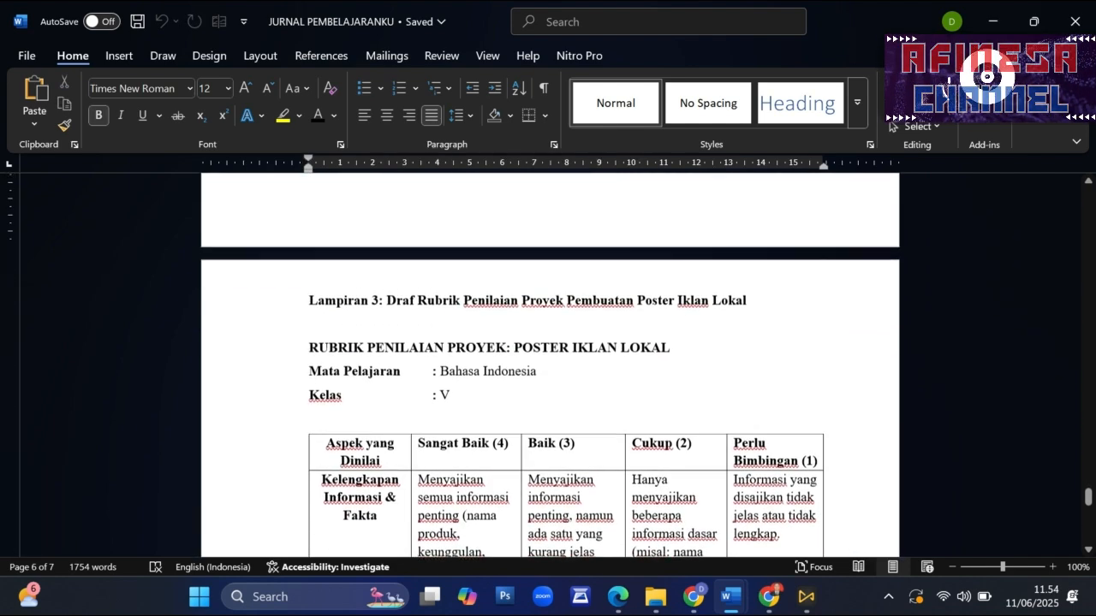
- Read the Lampiran 3 poster assessment rubric, from its title through every assessed aspect to Kerja Sama Kelompok
{"action": "left_click_drag", "start_coordinate": [387, 300], "coordinate": [751, 302]}
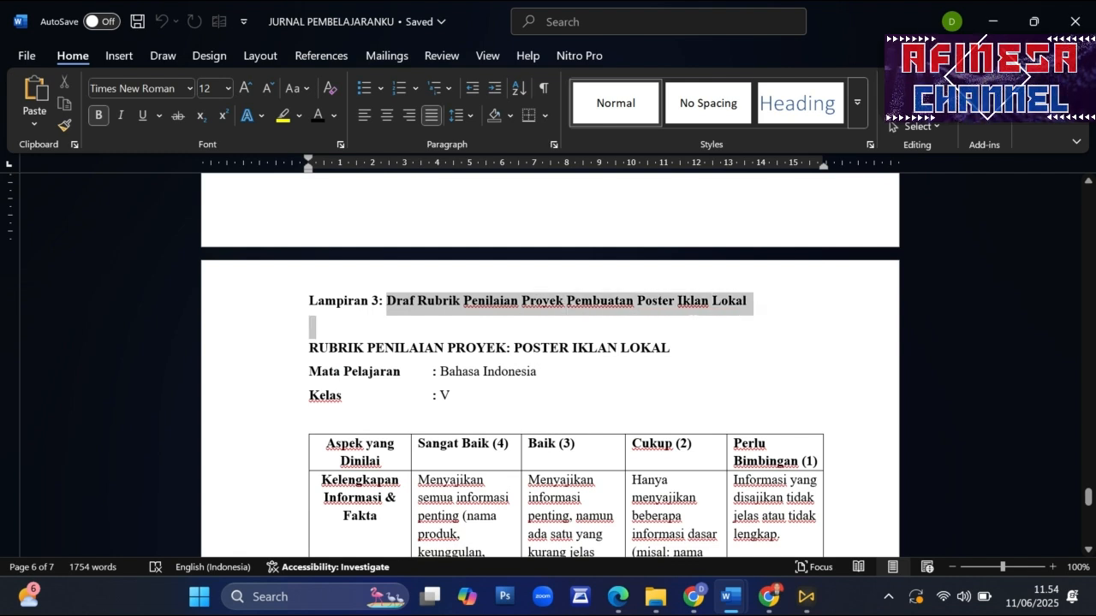
{"action": "left_click", "coordinate": [662, 388]}
{"action": "scroll", "coordinate": [547, 368], "scroll_direction": "down", "scroll_amount": 5}
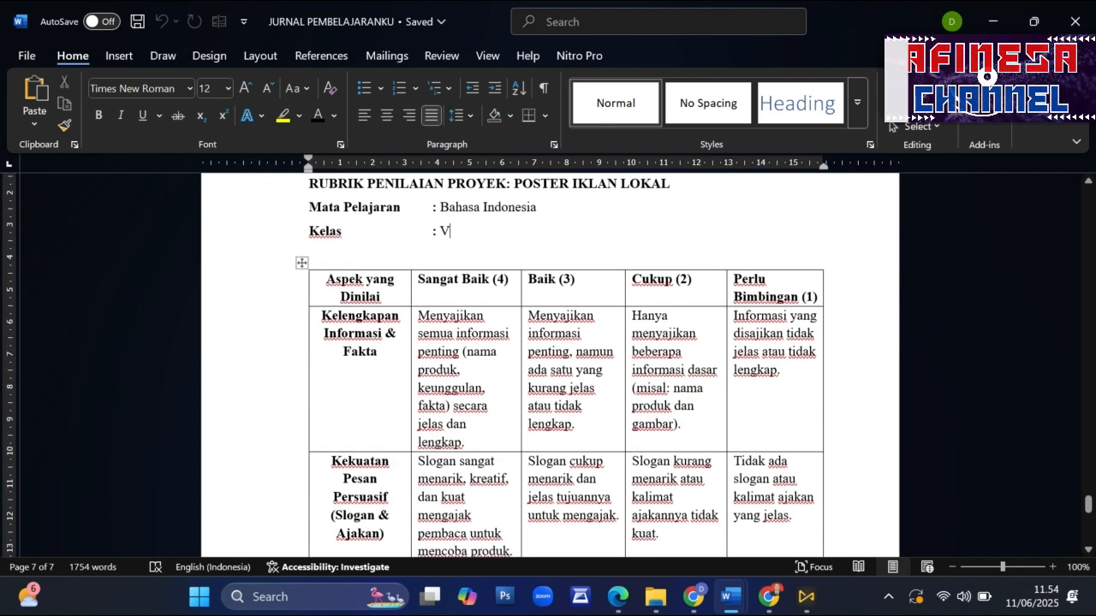
{"action": "scroll", "coordinate": [548, 368], "scroll_direction": "down", "scroll_amount": 2}
{"action": "scroll", "coordinate": [548, 368], "scroll_direction": "up", "scroll_amount": 2}
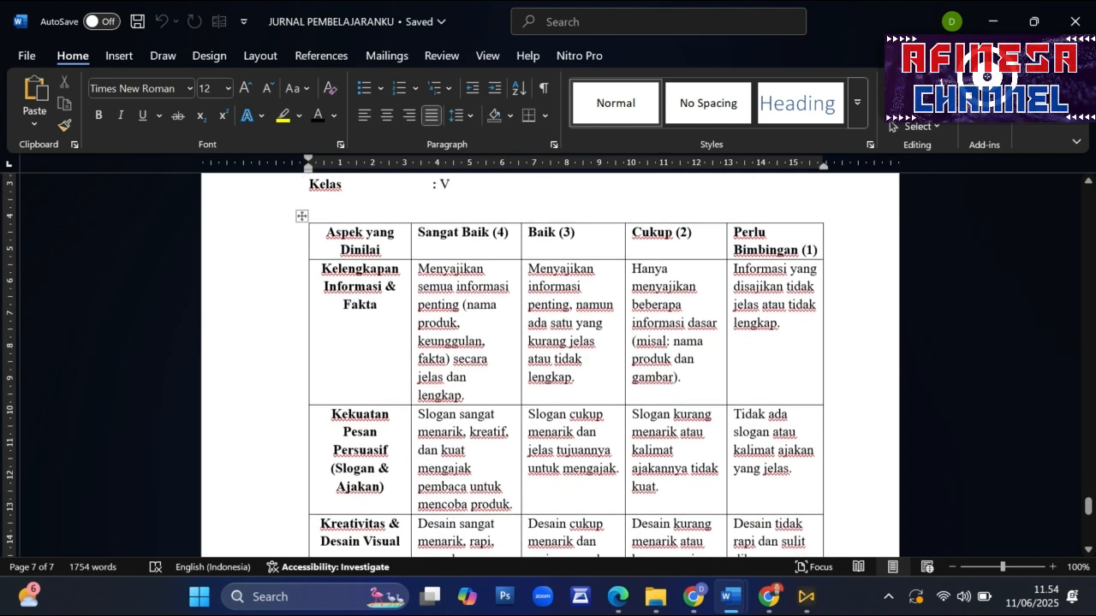
{"action": "scroll", "coordinate": [548, 368], "scroll_direction": "down", "scroll_amount": 2}
{"action": "scroll", "coordinate": [547, 368], "scroll_direction": "down", "scroll_amount": 10}
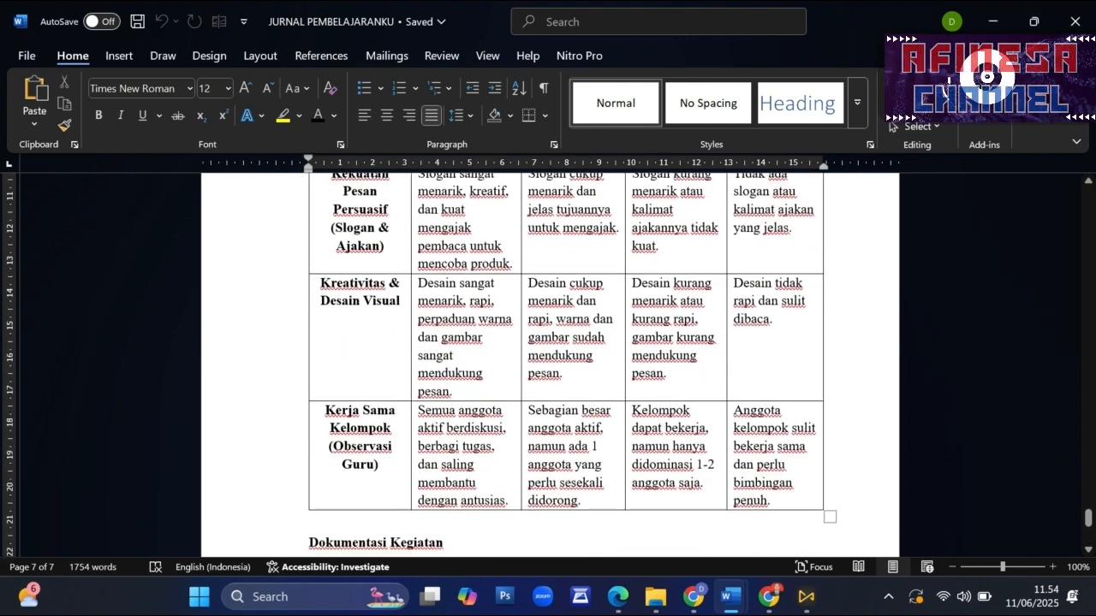
{"action": "scroll", "coordinate": [719, 299], "scroll_direction": "down", "scroll_amount": 1}
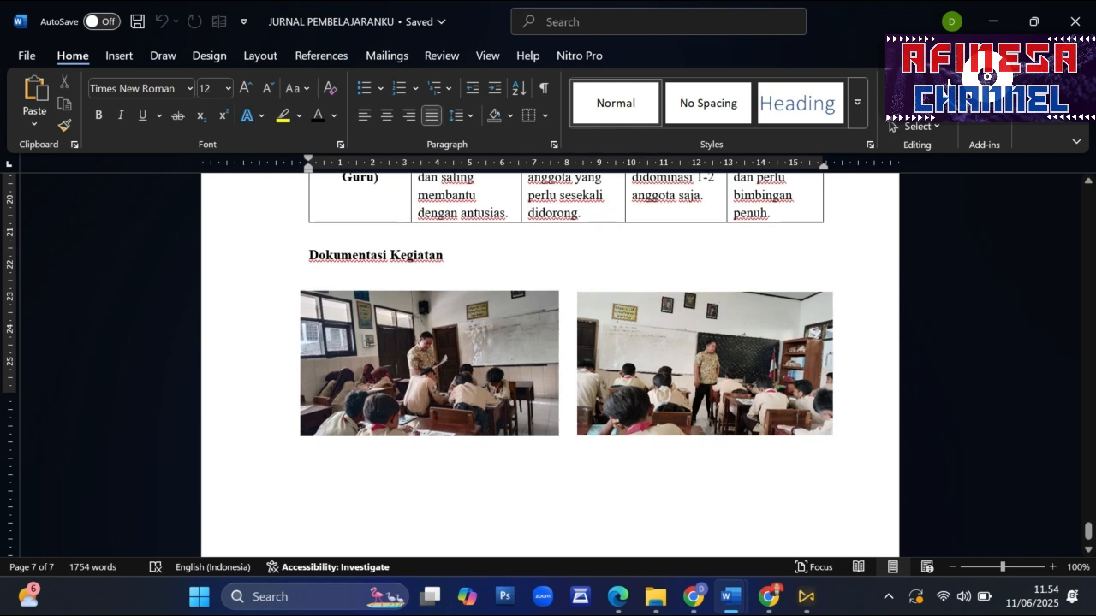
- View the Dokumentasi Kegiatan section and its two classroom photos at the end of the journal
{"action": "triple_click", "coordinate": [356, 255]}
{"action": "left_click", "coordinate": [505, 304]}
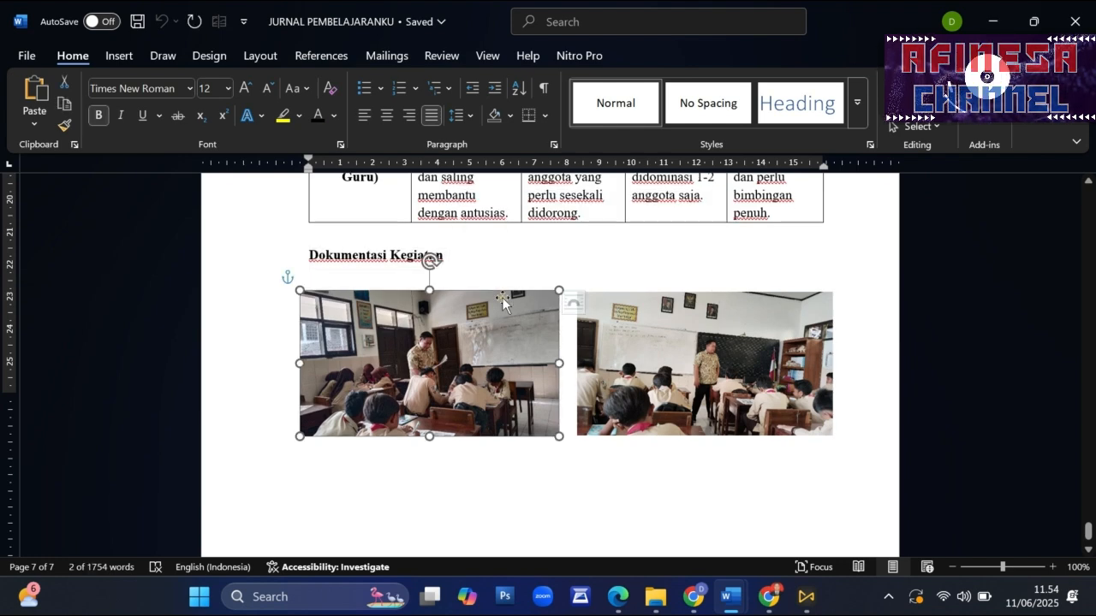
{"action": "left_click", "coordinate": [570, 247]}
{"action": "scroll", "coordinate": [567, 249], "scroll_direction": "down", "scroll_amount": 1}
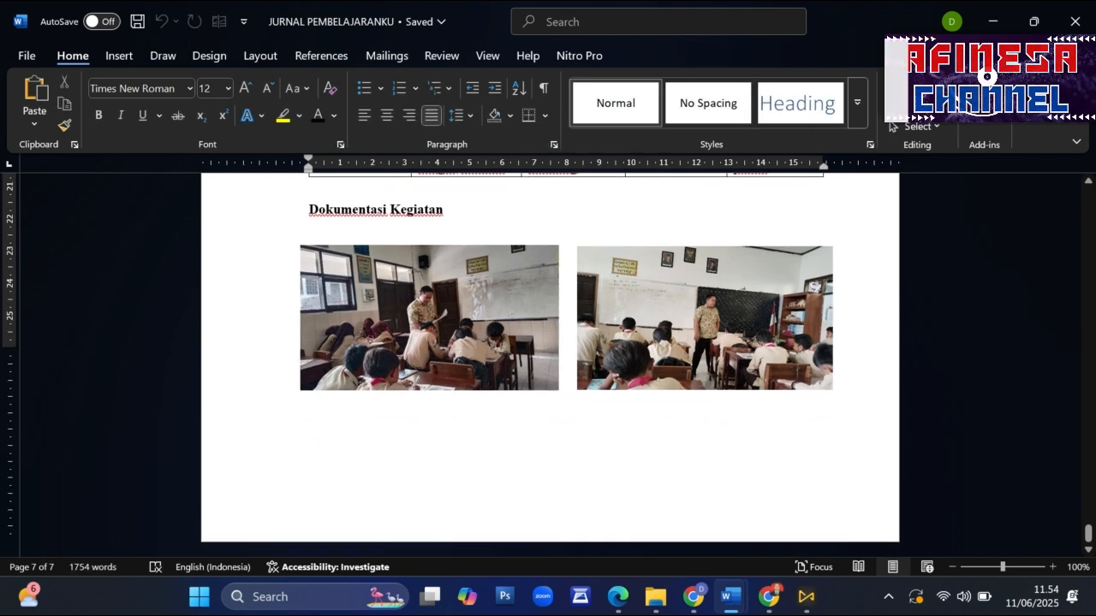
{"action": "scroll", "coordinate": [565, 269], "scroll_direction": "up", "scroll_amount": 6}
{"action": "scroll", "coordinate": [565, 359], "scroll_direction": "down", "scroll_amount": 5}
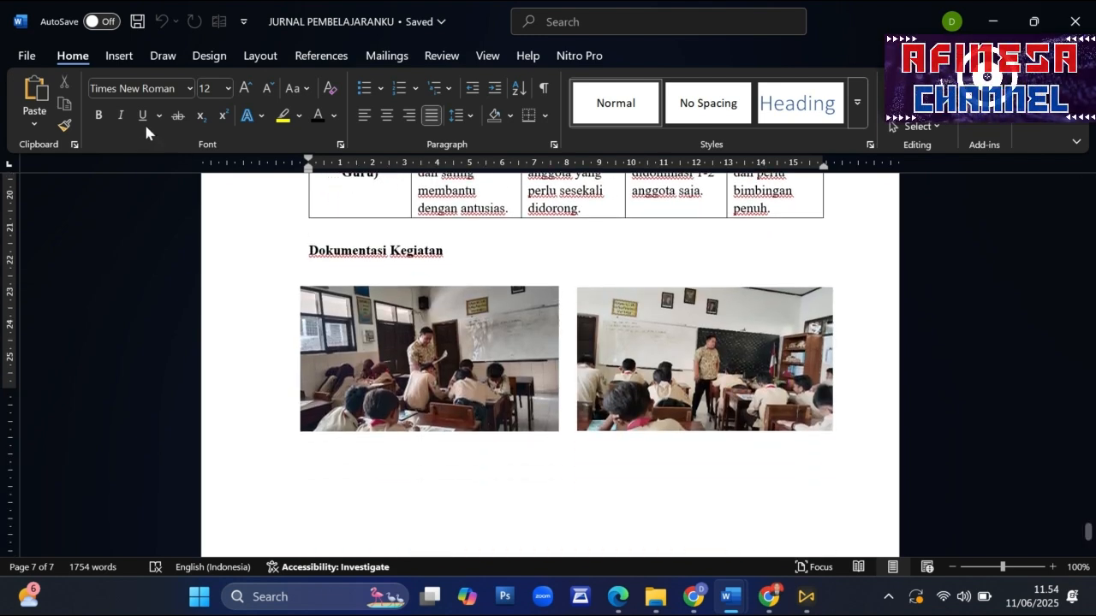
- Start saving a copy of the journal in the MODUL 1 folder as a PDF, beginning the file name with the student's name
{"action": "left_click", "coordinate": [29, 56]}
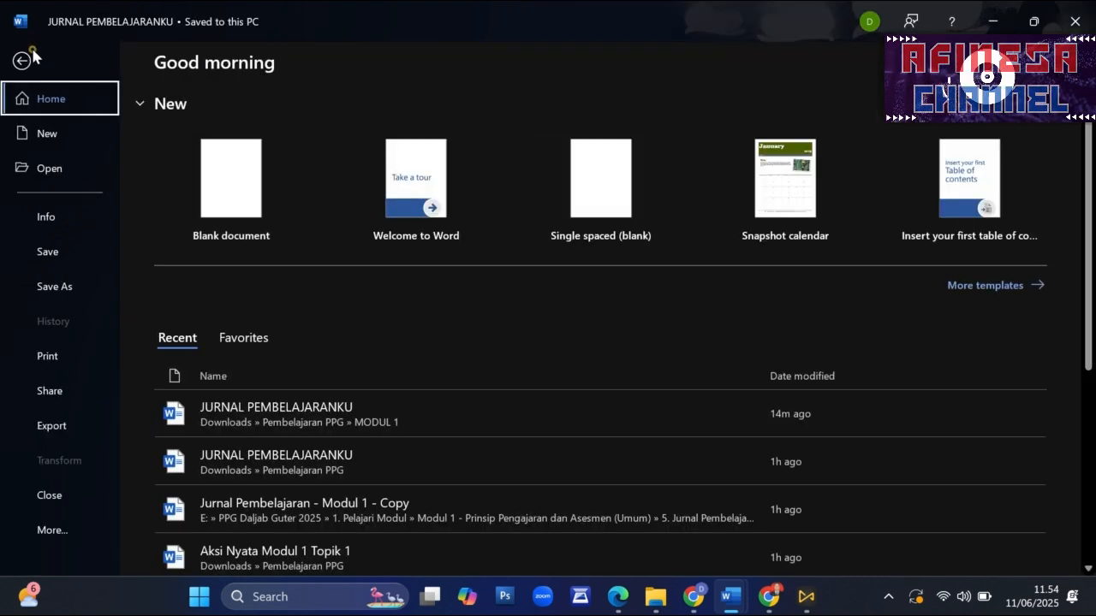
{"action": "left_click", "coordinate": [58, 291]}
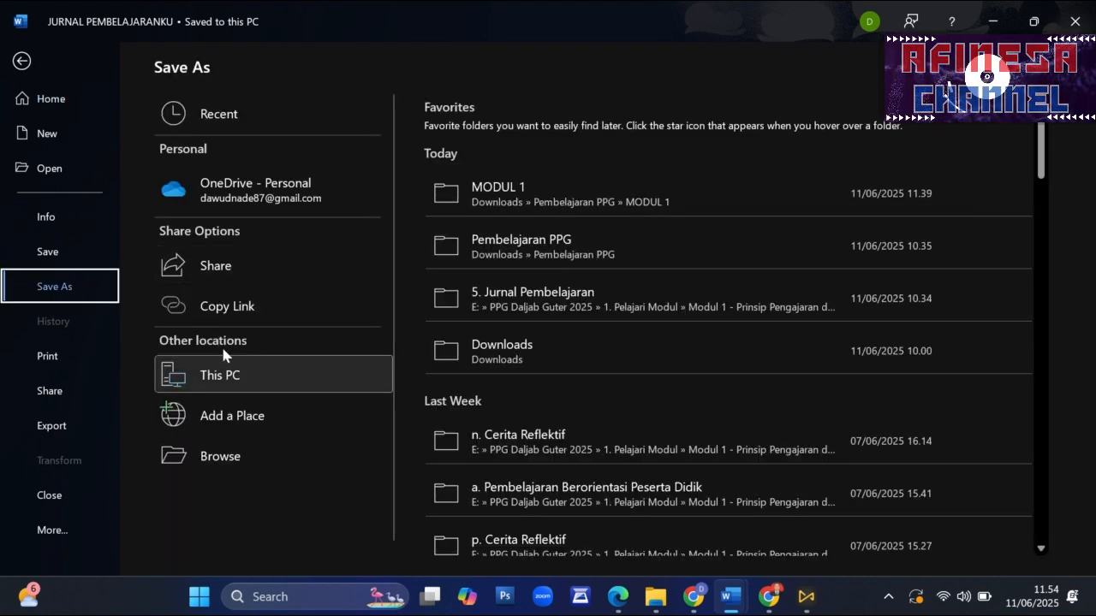
{"action": "left_click", "coordinate": [202, 453]}
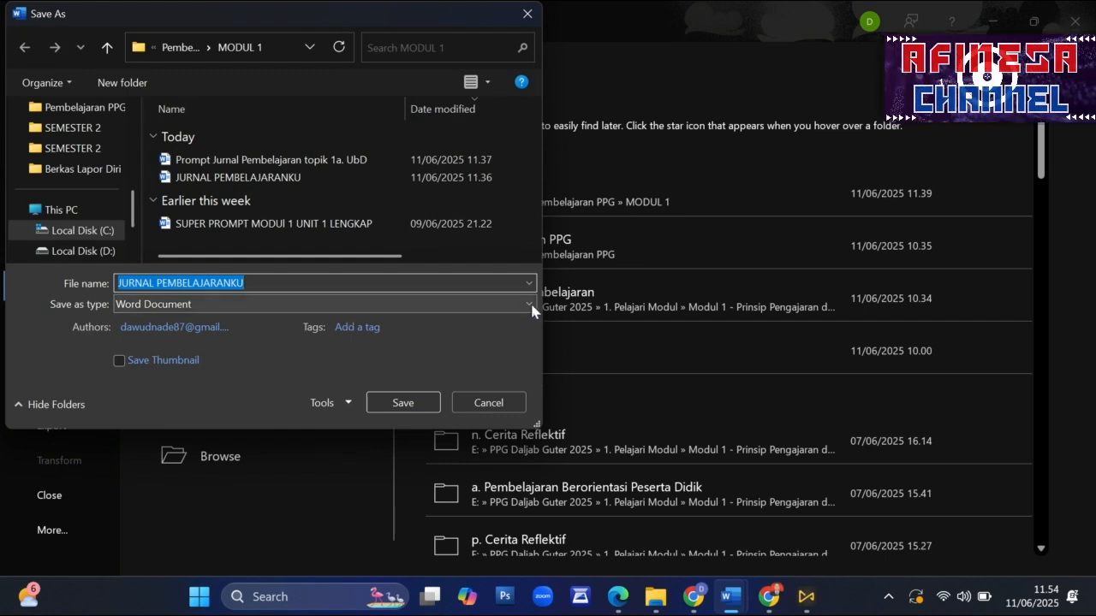
{"action": "left_click", "coordinate": [530, 305]}
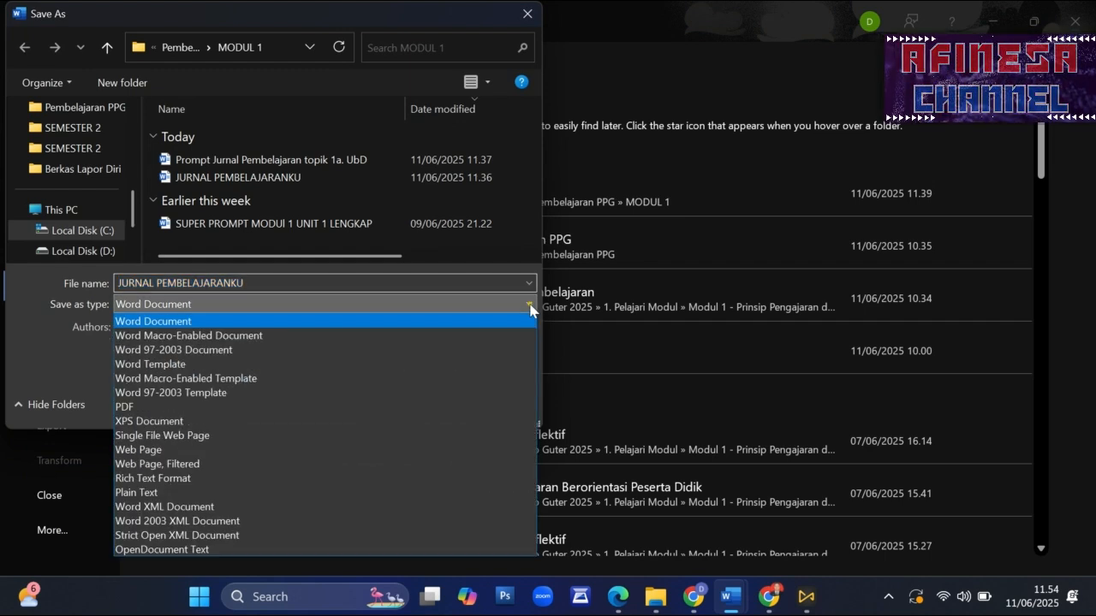
{"action": "left_click", "coordinate": [148, 408]}
{"action": "left_click", "coordinate": [248, 283]}
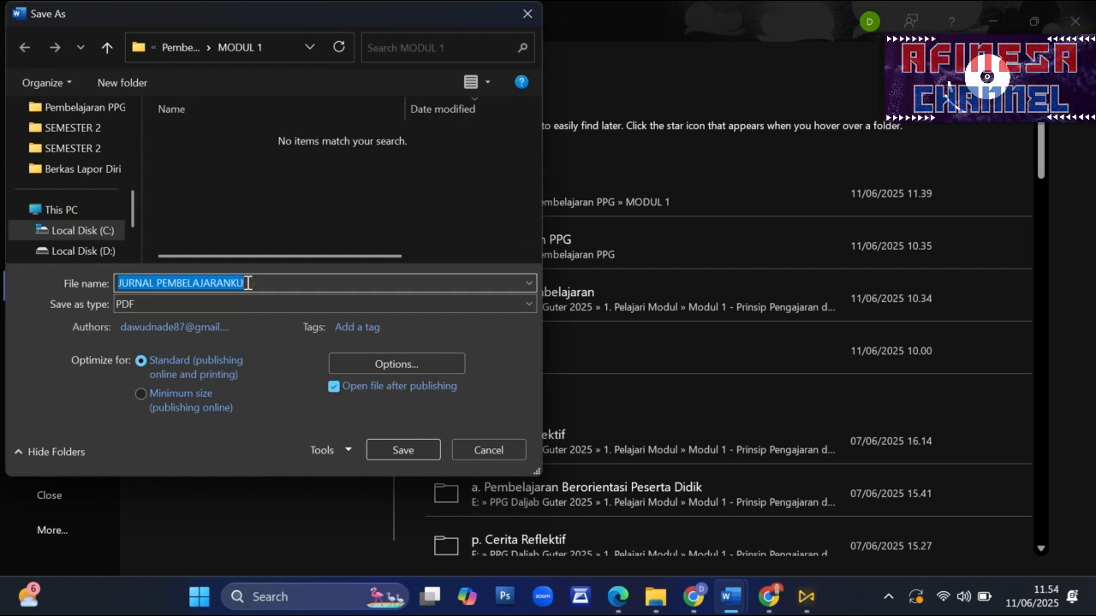
{"action": "type", "text": "DAWUD"}
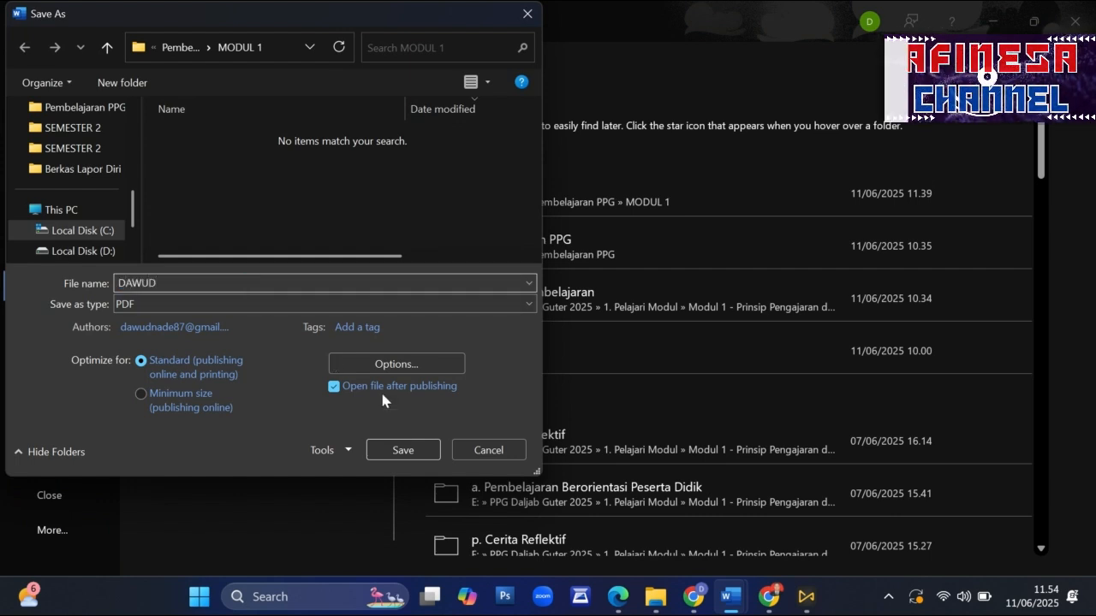
- Switch to the Guru Mengajar page in Chrome and read the full Jurnal Pembelajaran instructions for the document naming rule
{"action": "left_click", "coordinate": [764, 596]}
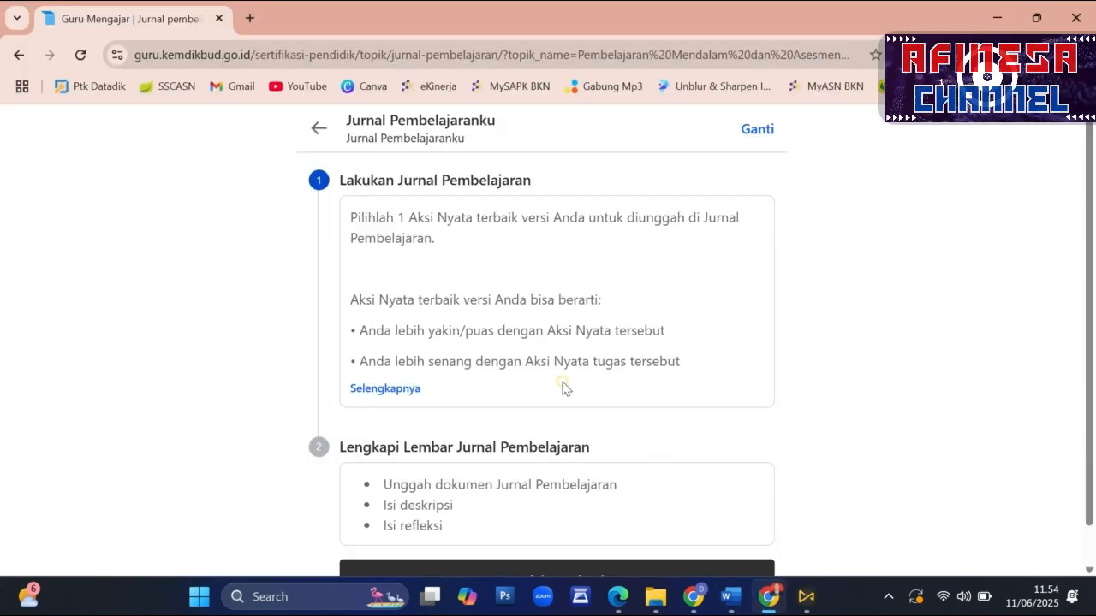
{"action": "scroll", "coordinate": [557, 398], "scroll_direction": "down", "scroll_amount": 1}
{"action": "scroll", "coordinate": [462, 399], "scroll_direction": "up", "scroll_amount": 1}
{"action": "left_click", "coordinate": [410, 389]}
{"action": "scroll", "coordinate": [524, 392], "scroll_direction": "down", "scroll_amount": 4}
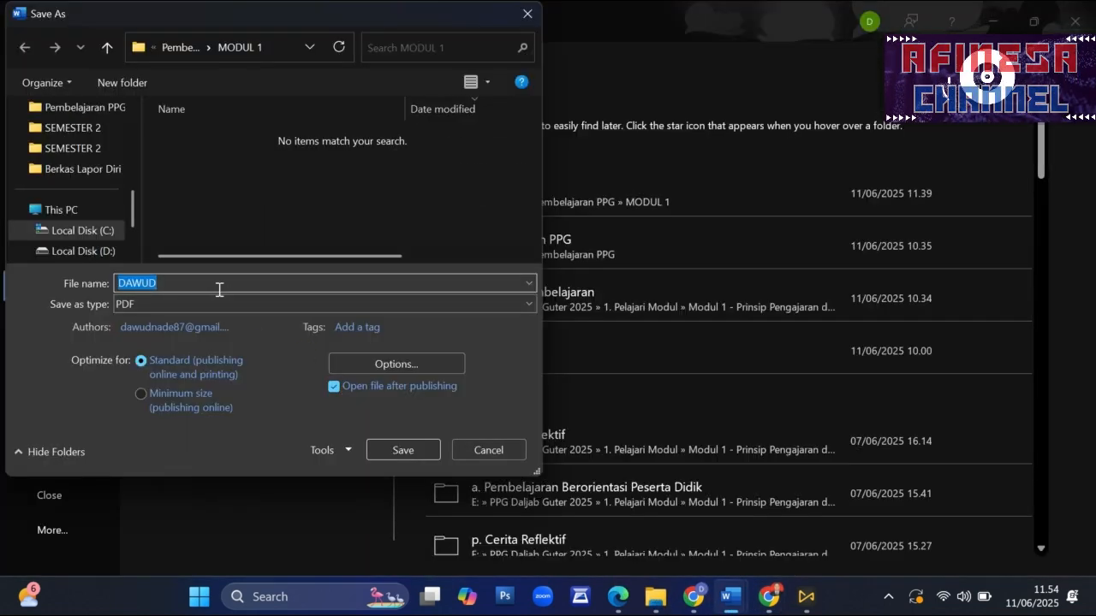
- Rename the PDF copy with the student's name and NIM, each followed by an underscore, and switch to the Aksi Nyata Modul 1 Topik 1 document
{"action": "type", "text": "D"}
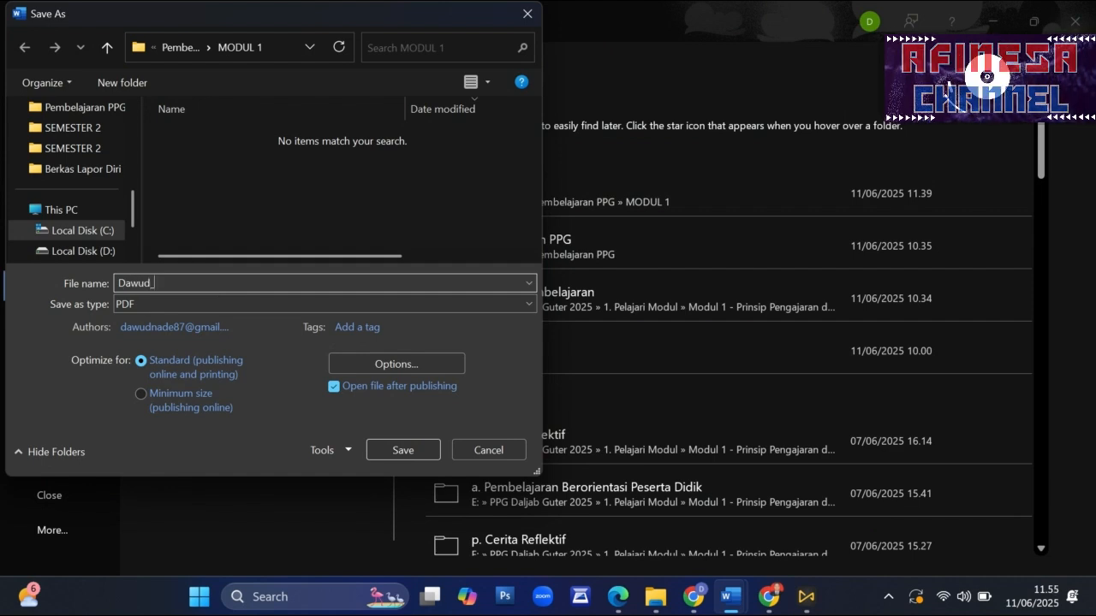
{"action": "type", "text": "awud_"}
{"action": "key", "text": "ctrl+v"}
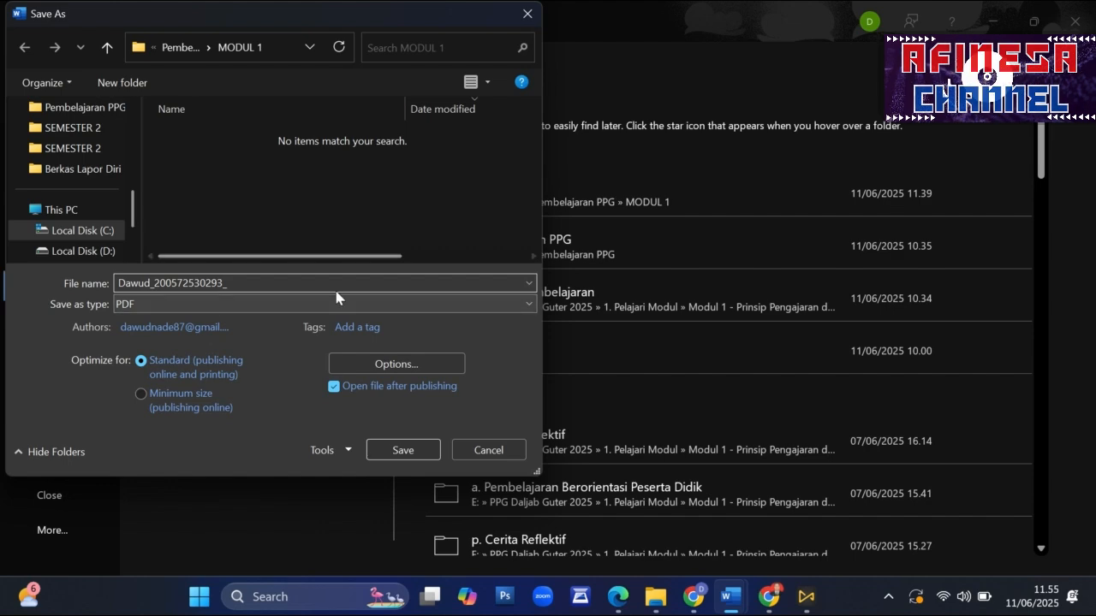
{"action": "mouse_move", "coordinate": [722, 611]}
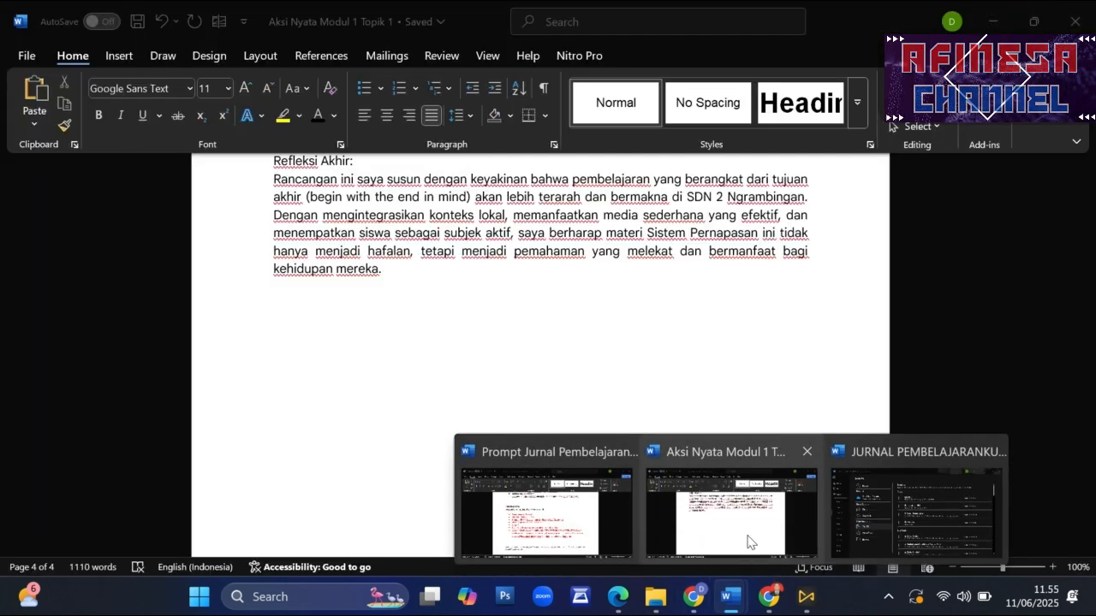
{"action": "left_click", "coordinate": [745, 538]}
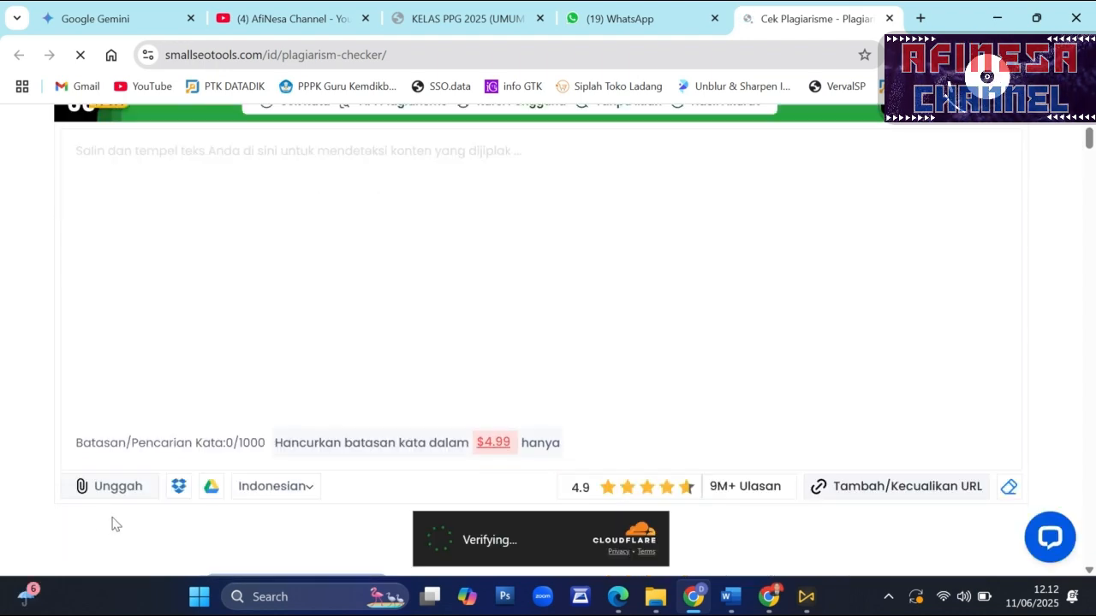
- Upload the journal file from the MODUL 1 folder to the SmallSEOTools plagiarism checker
{"action": "left_click", "coordinate": [91, 490]}
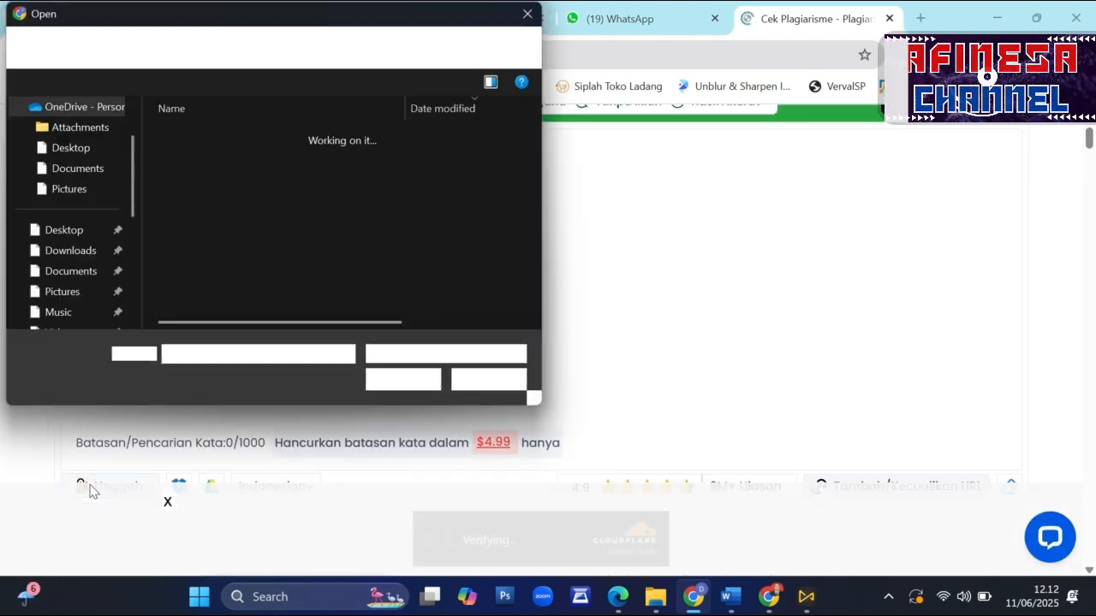
{"action": "double_click", "coordinate": [223, 158]}
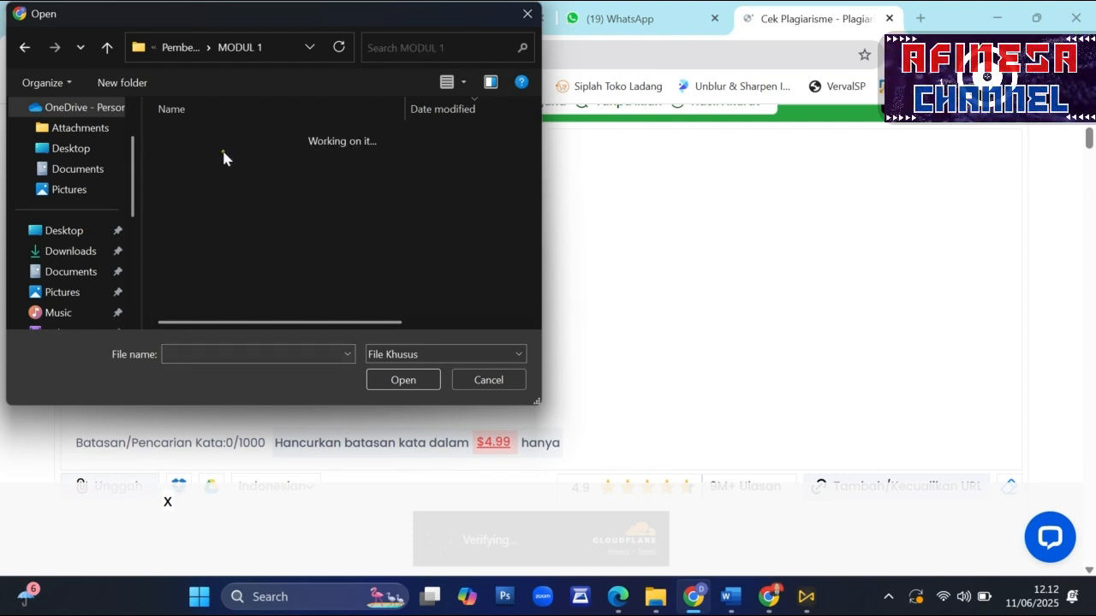
{"action": "left_click", "coordinate": [223, 157]}
{"action": "left_click", "coordinate": [415, 385]}
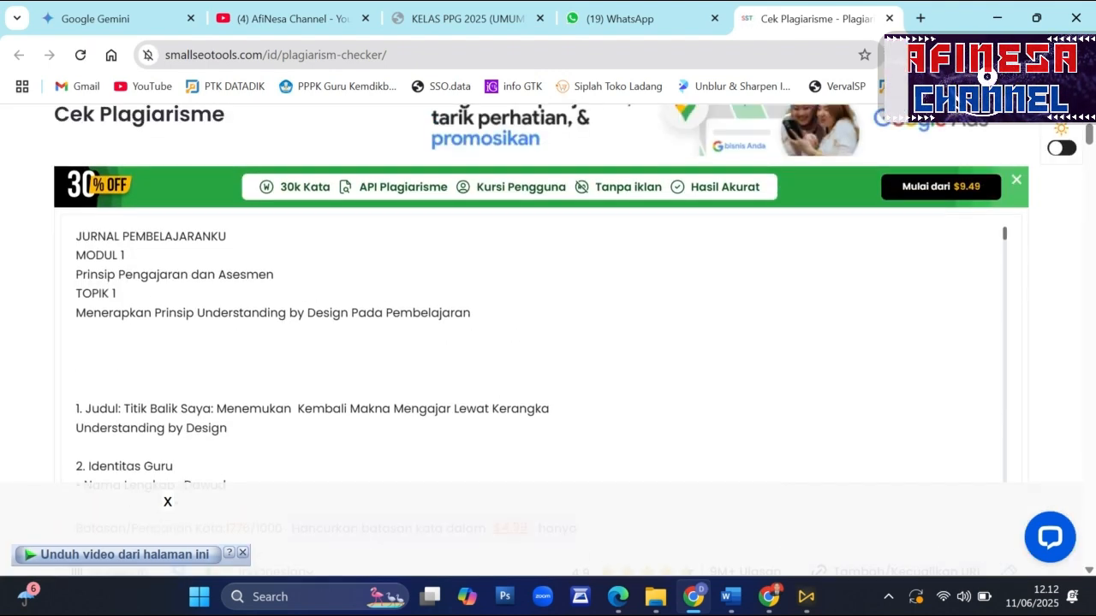
- Run the plagiarism check on the uploaded journal text, continuing with the free version
{"action": "scroll", "coordinate": [416, 350], "scroll_direction": "down", "scroll_amount": 15}
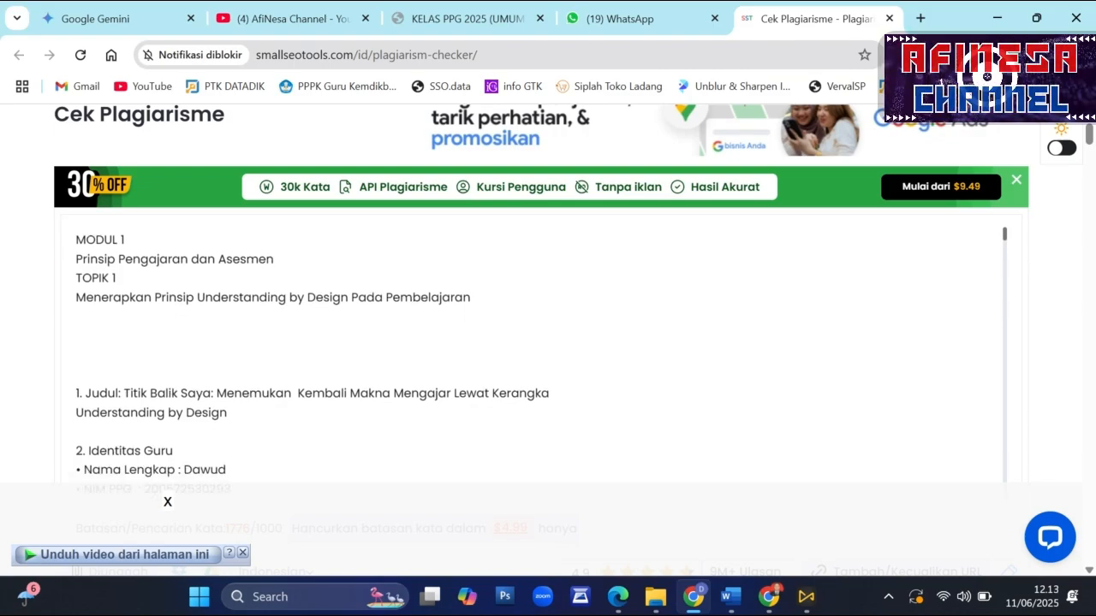
{"action": "scroll", "coordinate": [416, 350], "scroll_direction": "down", "scroll_amount": 20}
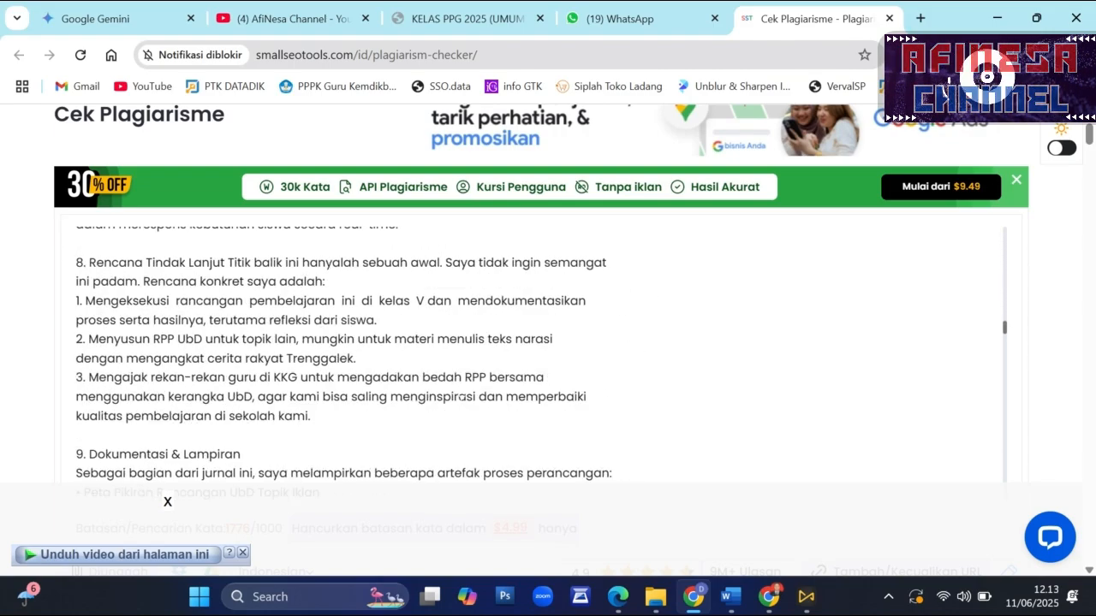
{"action": "scroll", "coordinate": [373, 396], "scroll_direction": "down", "scroll_amount": 8}
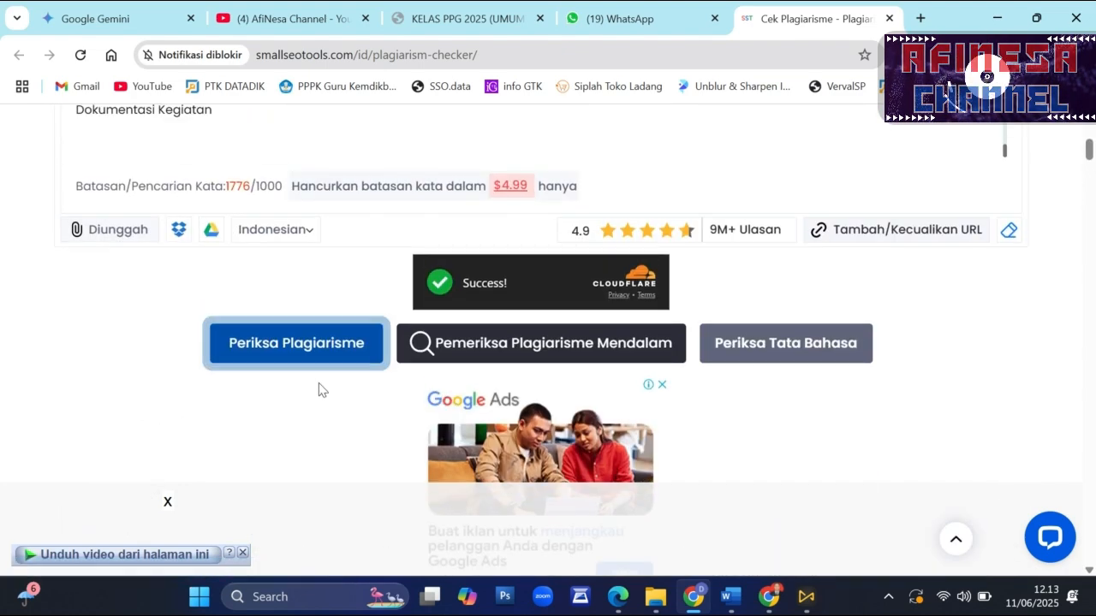
{"action": "left_click", "coordinate": [318, 358]}
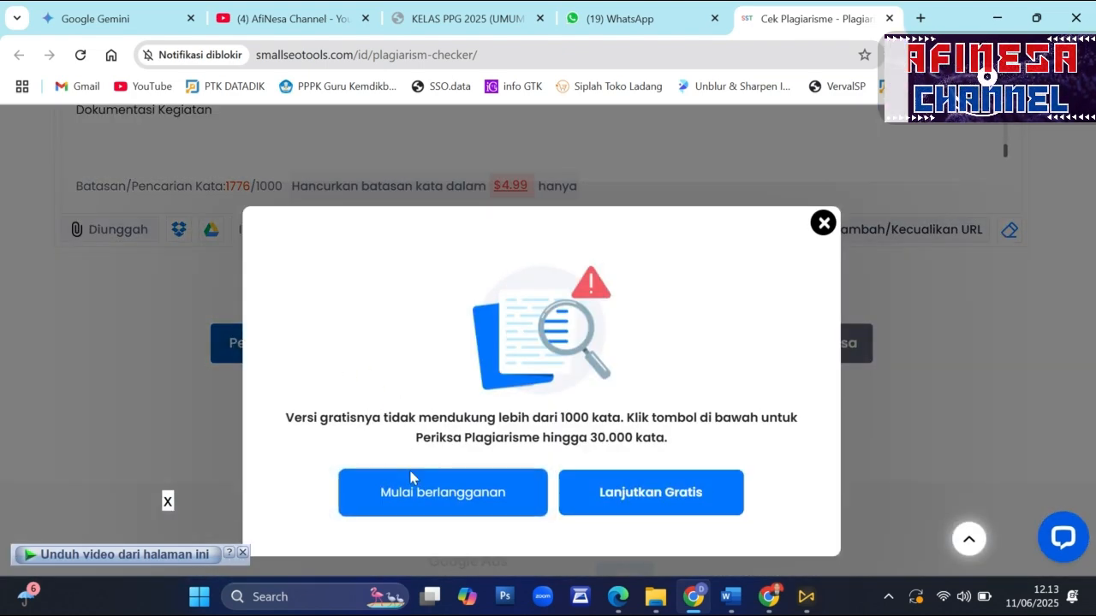
{"action": "left_click", "coordinate": [623, 500]}
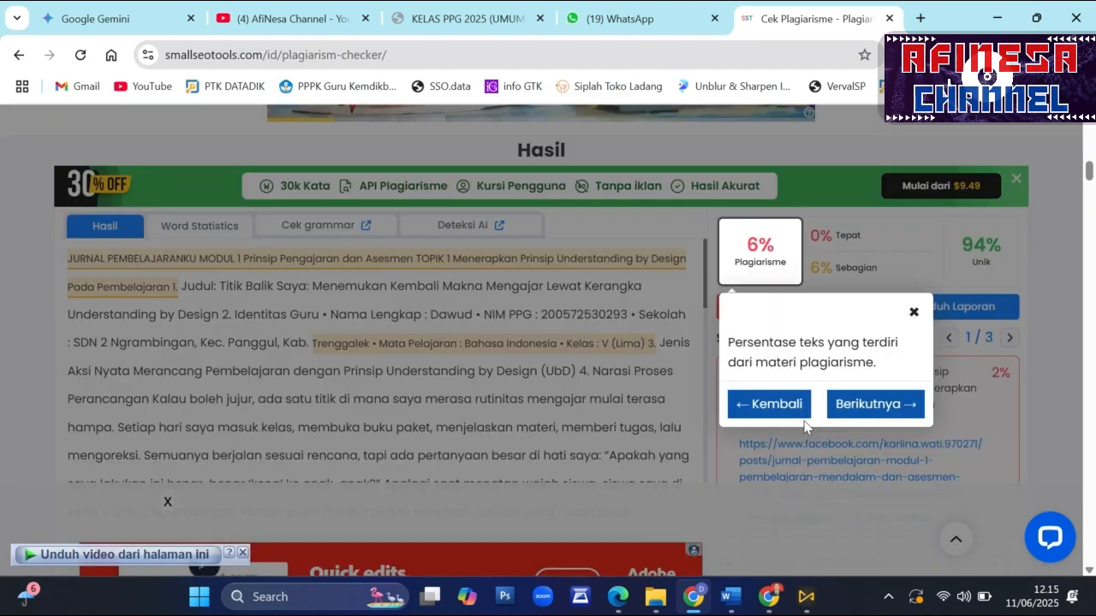
- Go through the guided explanations of the plagiarism results, from exact and partial matches to unique text, and close the tour
{"action": "left_click", "coordinate": [901, 404]}
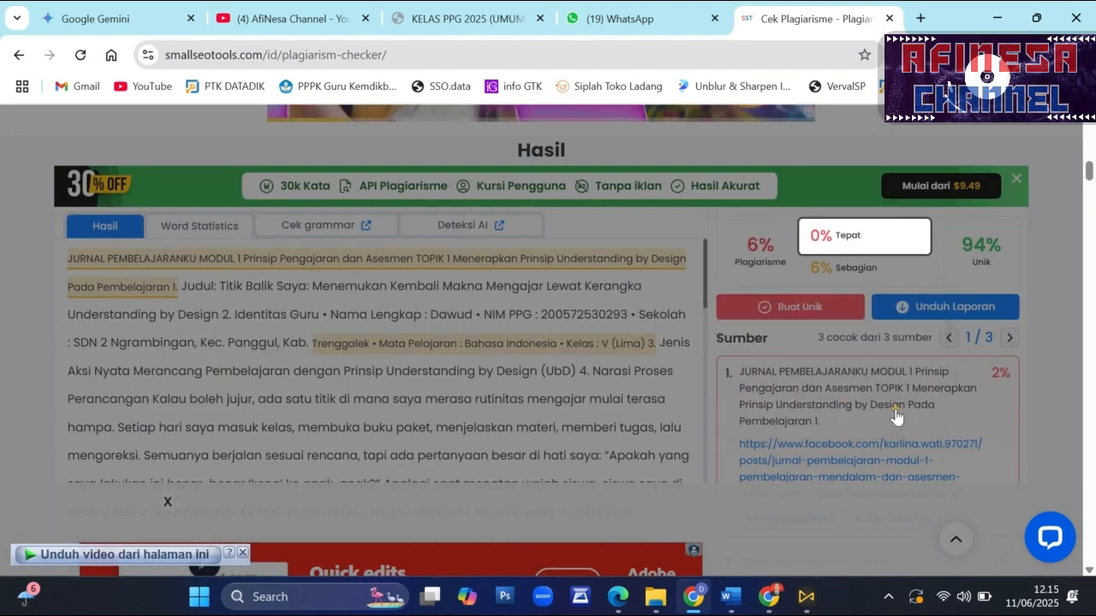
{"action": "left_click", "coordinate": [970, 372]}
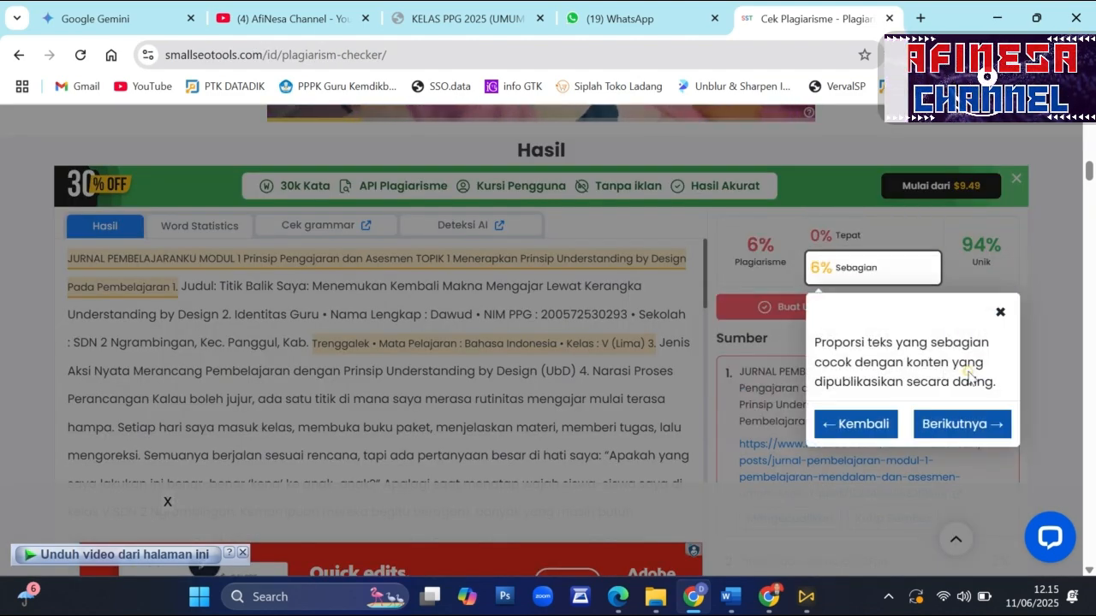
{"action": "left_click", "coordinate": [969, 424]}
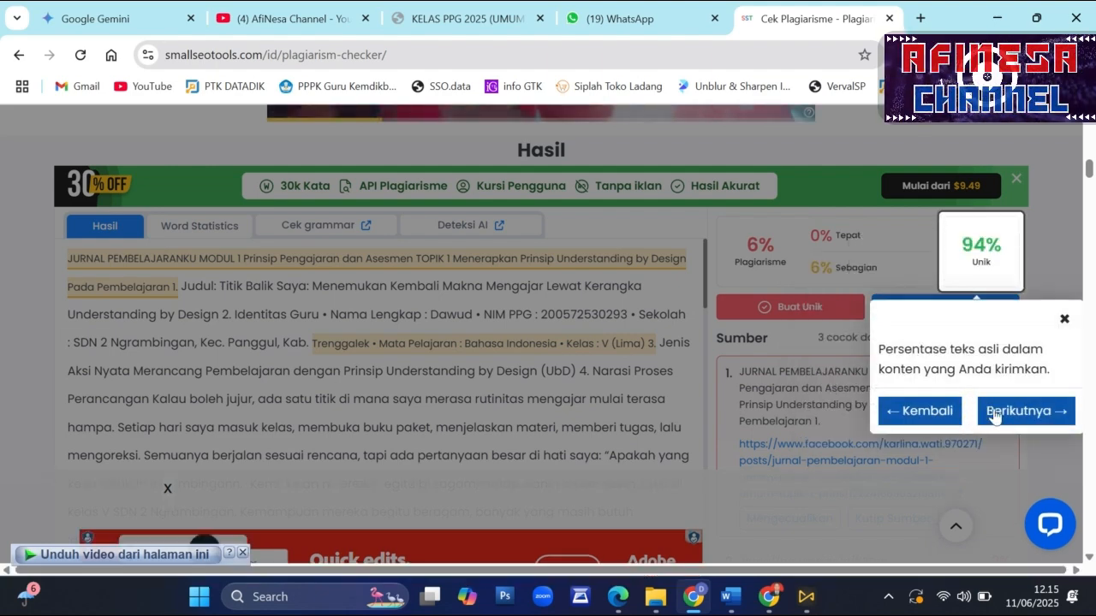
{"action": "left_click", "coordinate": [999, 417]}
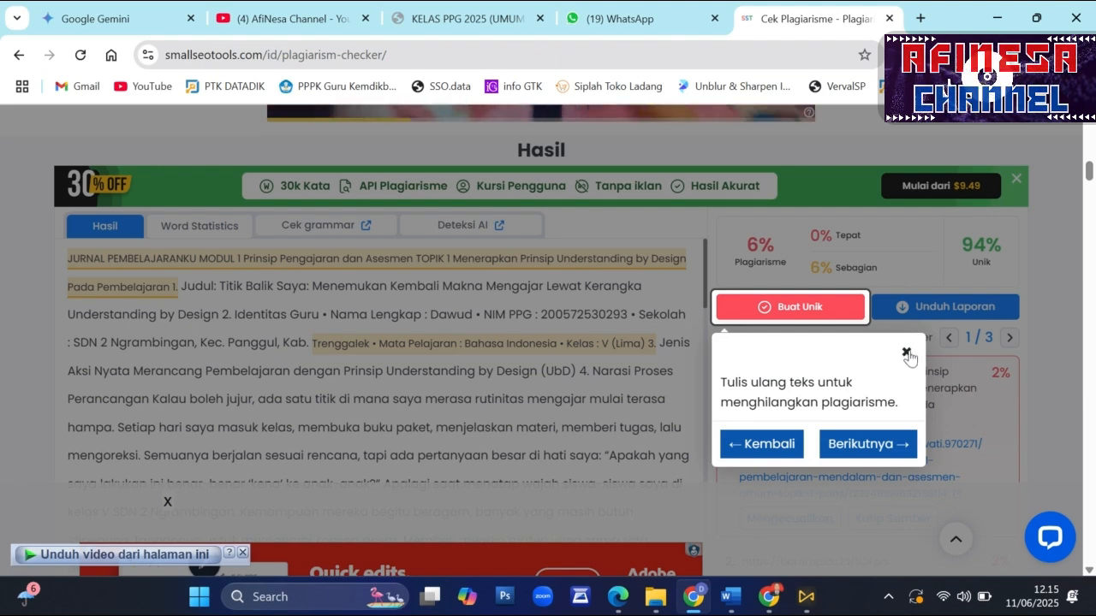
{"action": "left_click", "coordinate": [907, 352]}
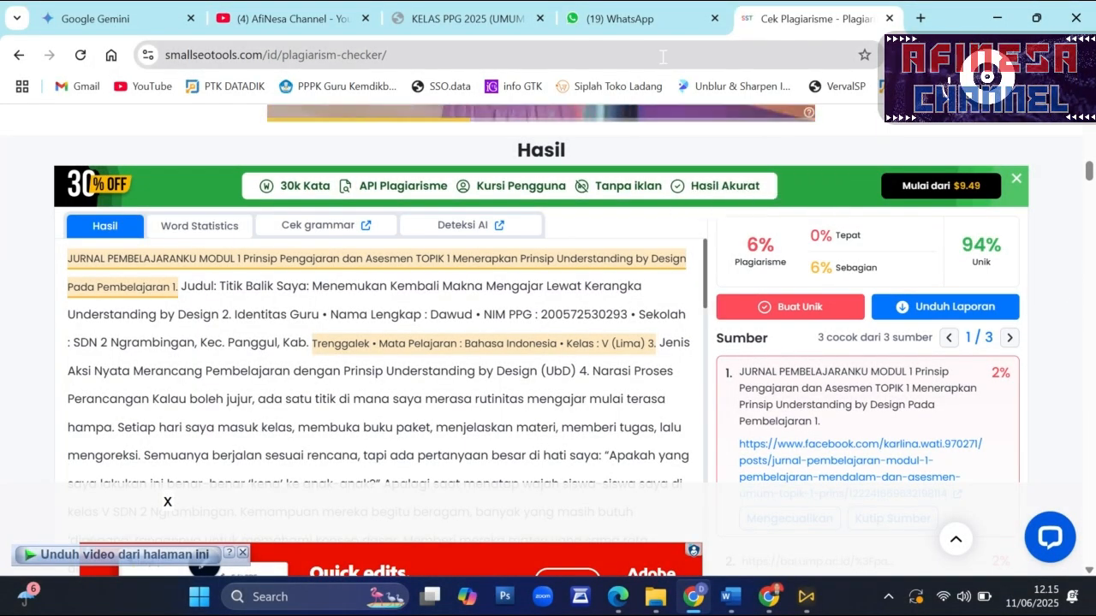
- Switch to the Guru Mengajar page and review the Ketentuan mengunggah Jurnal Pembelajaran against the PDF in the MODUL 1 folder
{"action": "left_click", "coordinate": [776, 599]}
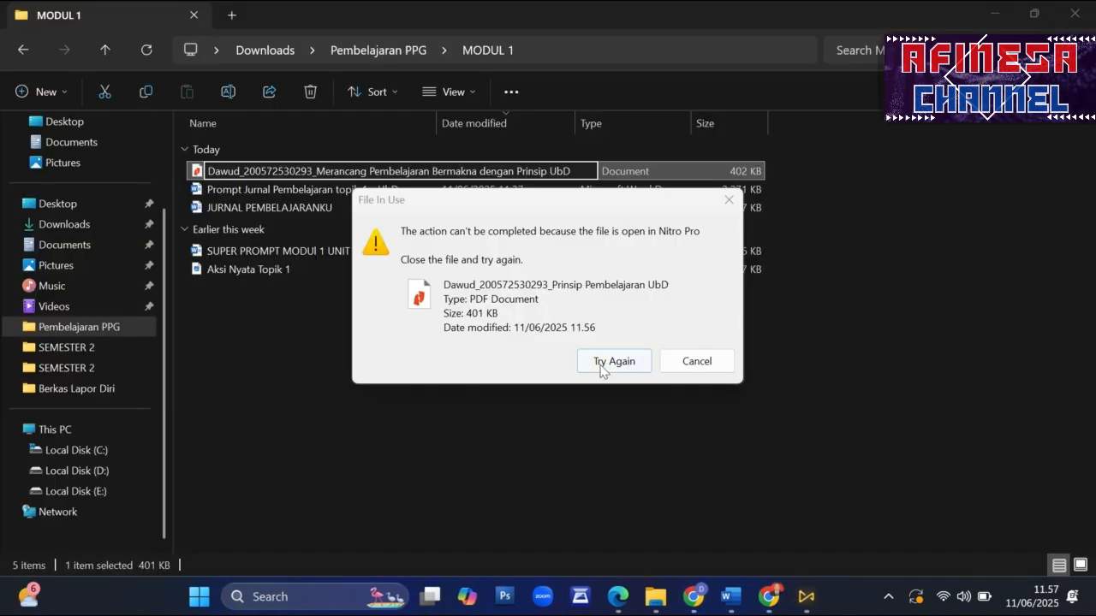
{"action": "left_click", "coordinate": [599, 369]}
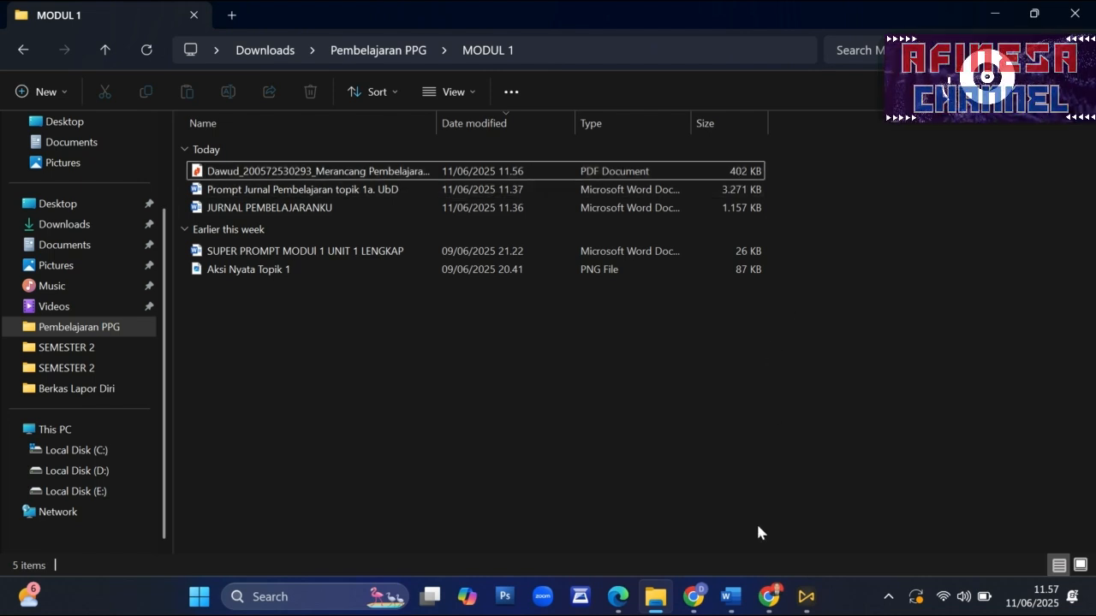
{"action": "left_click", "coordinate": [764, 596]}
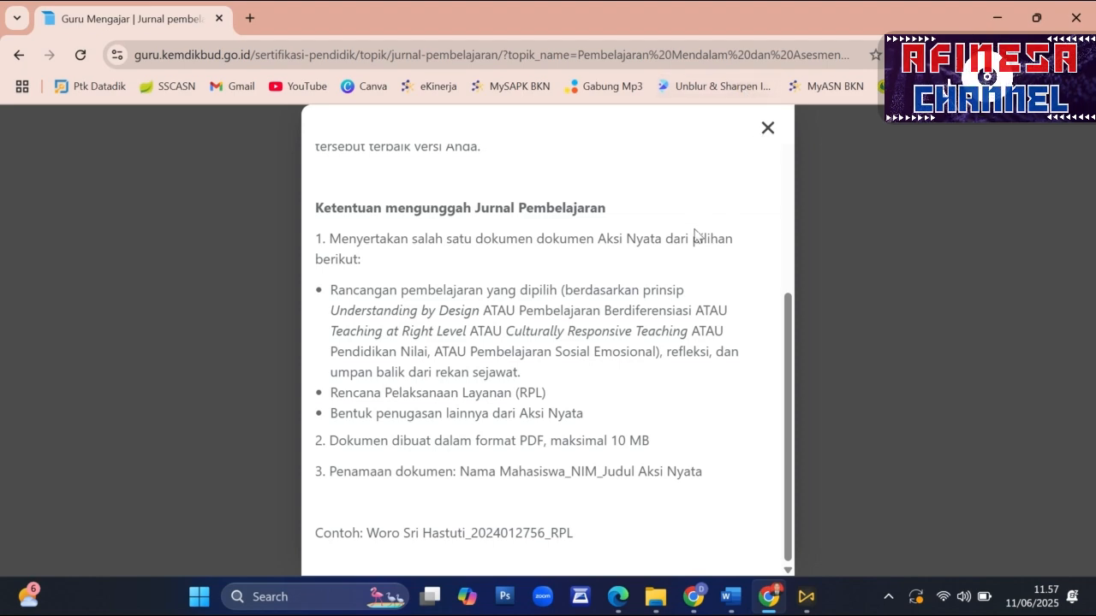
- Close the requirements, start the journal work, confirm all three completeness checks and continue to the Lembar Jurnal Pembelajaran
{"action": "left_click", "coordinate": [768, 129]}
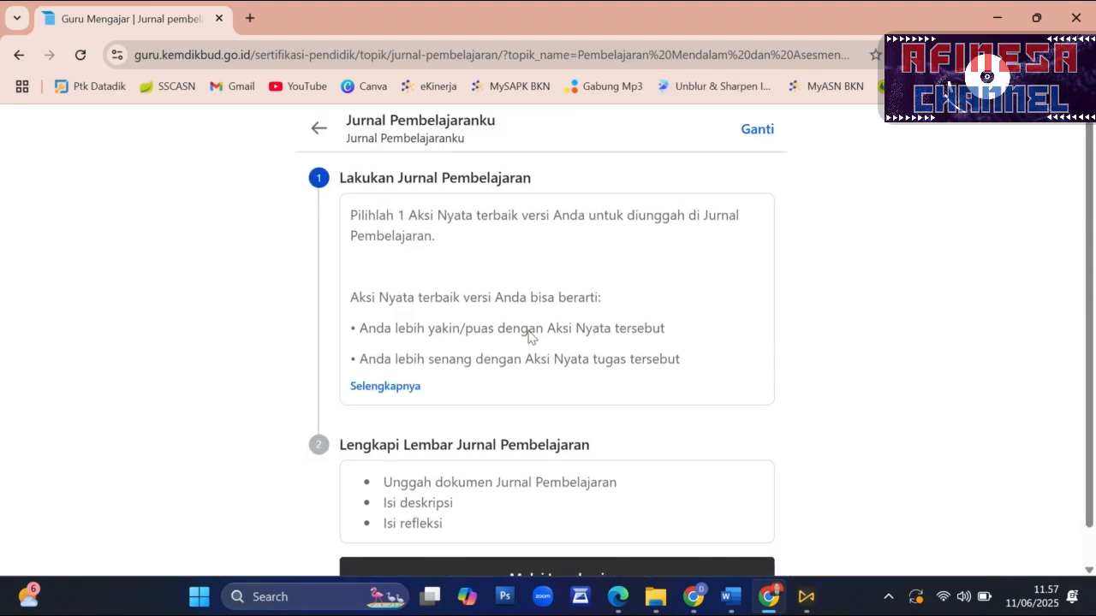
{"action": "scroll", "coordinate": [480, 368], "scroll_direction": "down", "scroll_amount": 1}
{"action": "left_click", "coordinate": [550, 536]}
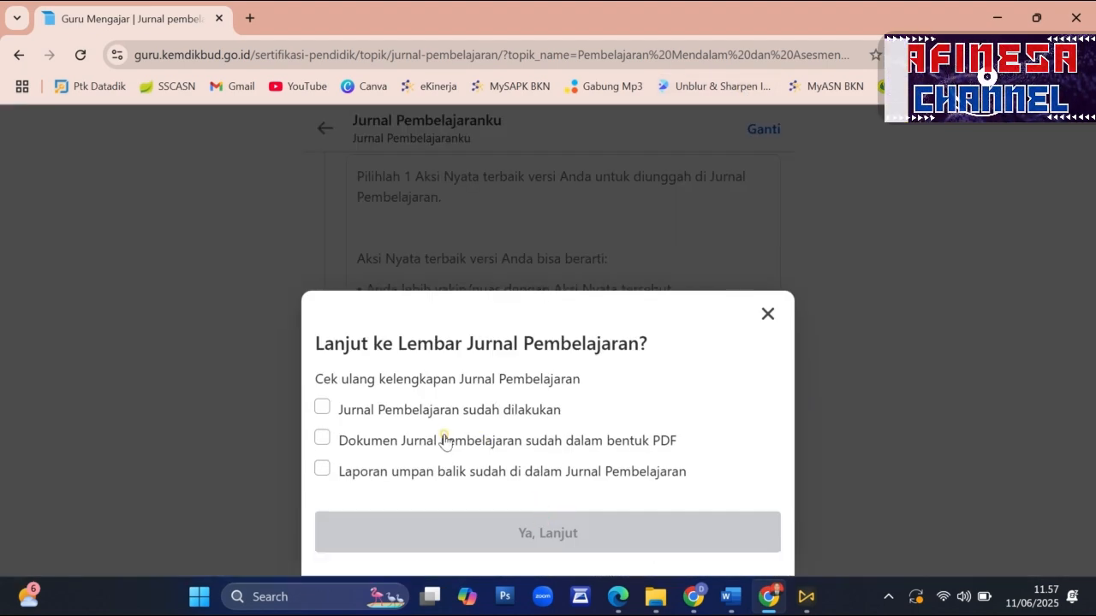
{"action": "left_click", "coordinate": [323, 409]}
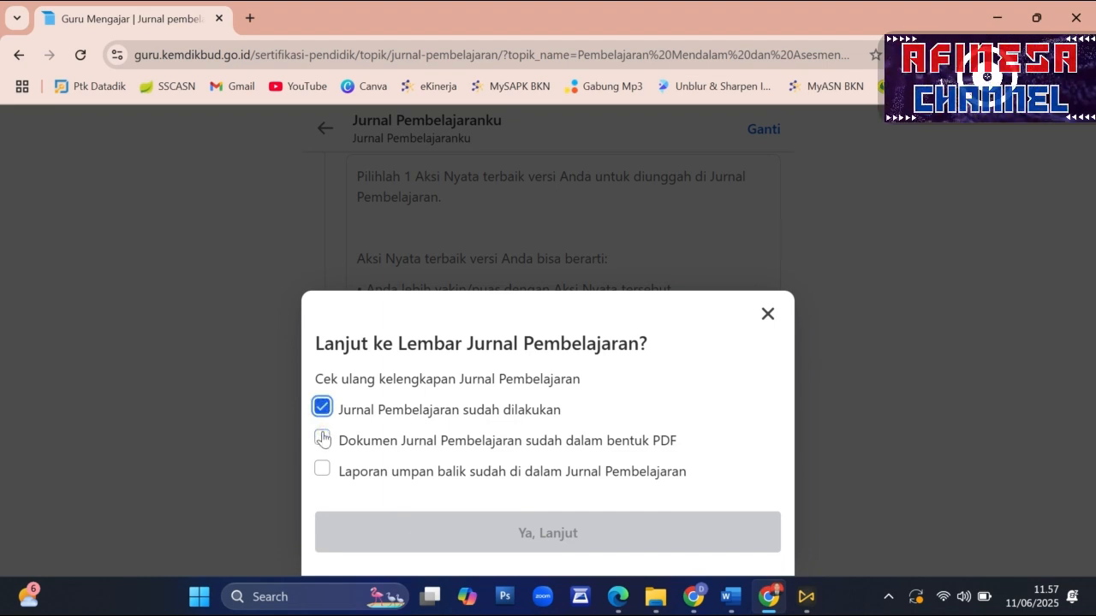
{"action": "left_click", "coordinate": [323, 439]}
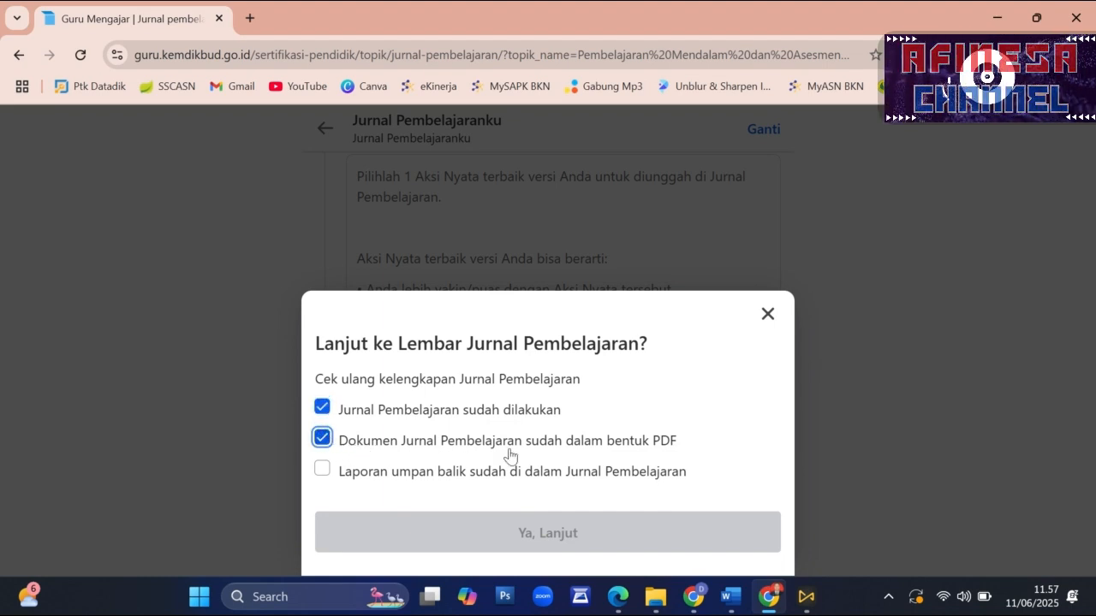
{"action": "left_click", "coordinate": [323, 470]}
{"action": "left_click", "coordinate": [511, 531]}
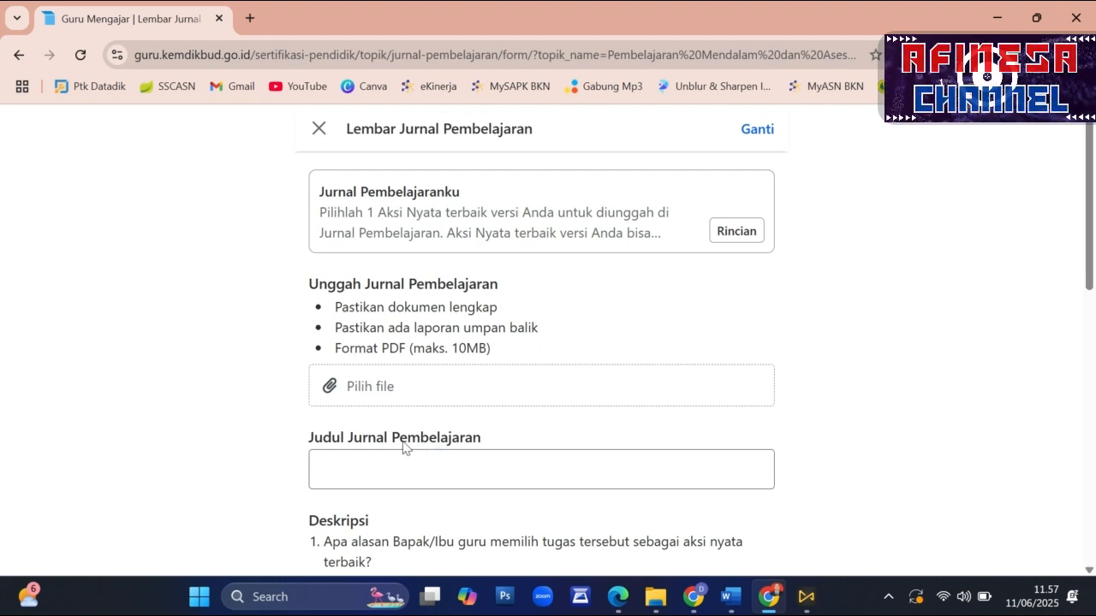
- Attach the journal PDF from the MODUL 1 folder inside Pembelajaran PPG as the Unggah Jurnal Pembelajaran file
{"action": "scroll", "coordinate": [403, 428], "scroll_direction": "down", "scroll_amount": 2}
{"action": "scroll", "coordinate": [382, 271], "scroll_direction": "up", "scroll_amount": 1}
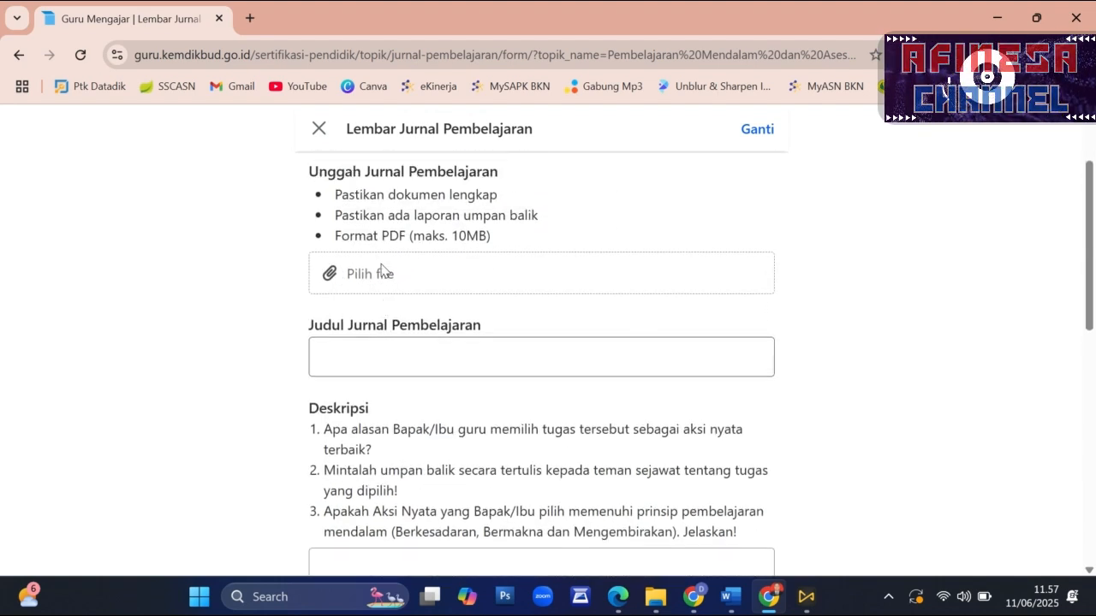
{"action": "scroll", "coordinate": [381, 270], "scroll_direction": "up", "scroll_amount": 1}
{"action": "left_click", "coordinate": [366, 304]}
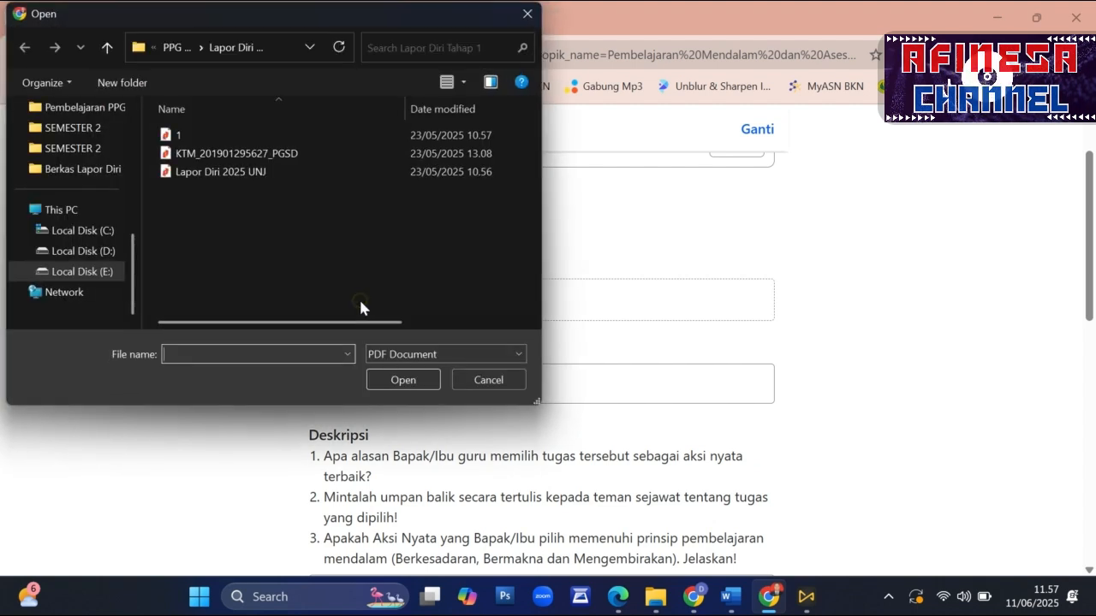
{"action": "scroll", "coordinate": [102, 250], "scroll_direction": "up", "scroll_amount": 5}
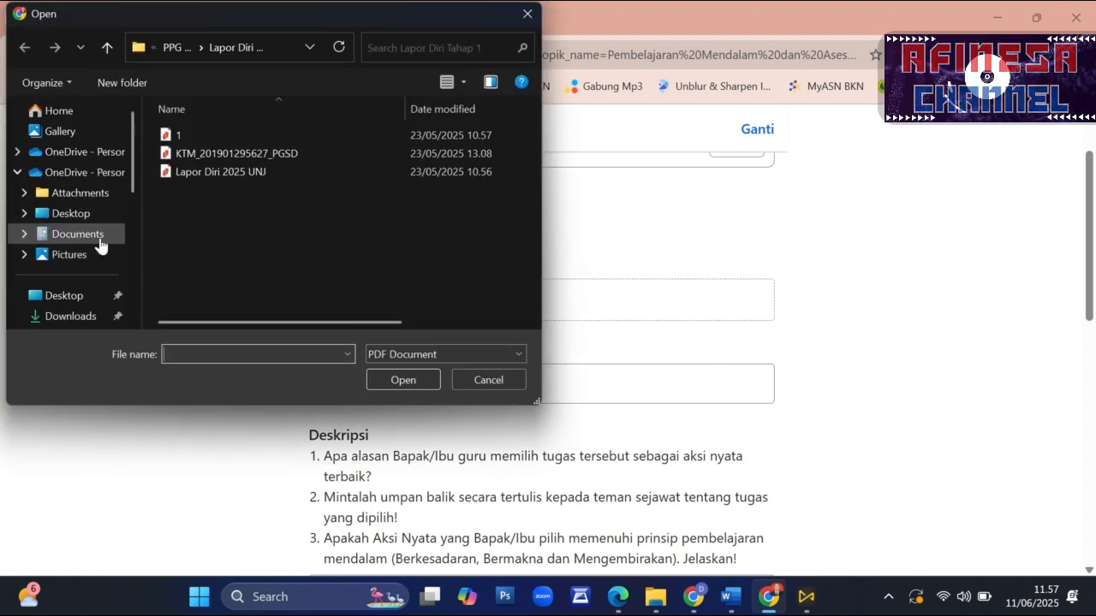
{"action": "scroll", "coordinate": [99, 244], "scroll_direction": "down", "scroll_amount": 3}
{"action": "left_click", "coordinate": [92, 212]}
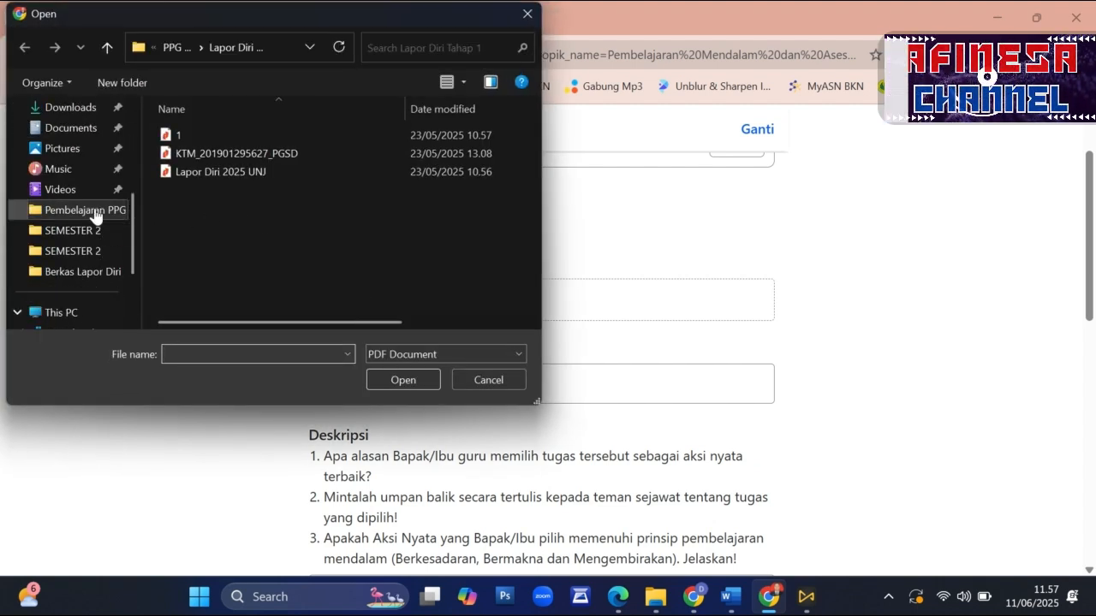
{"action": "double_click", "coordinate": [235, 155]}
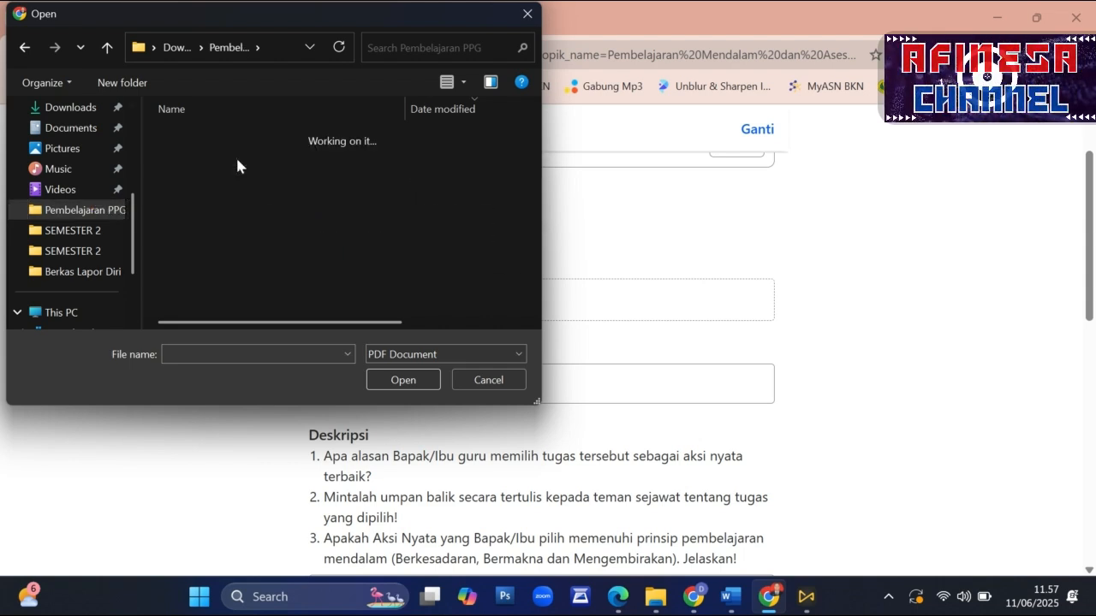
{"action": "left_click", "coordinate": [241, 160]}
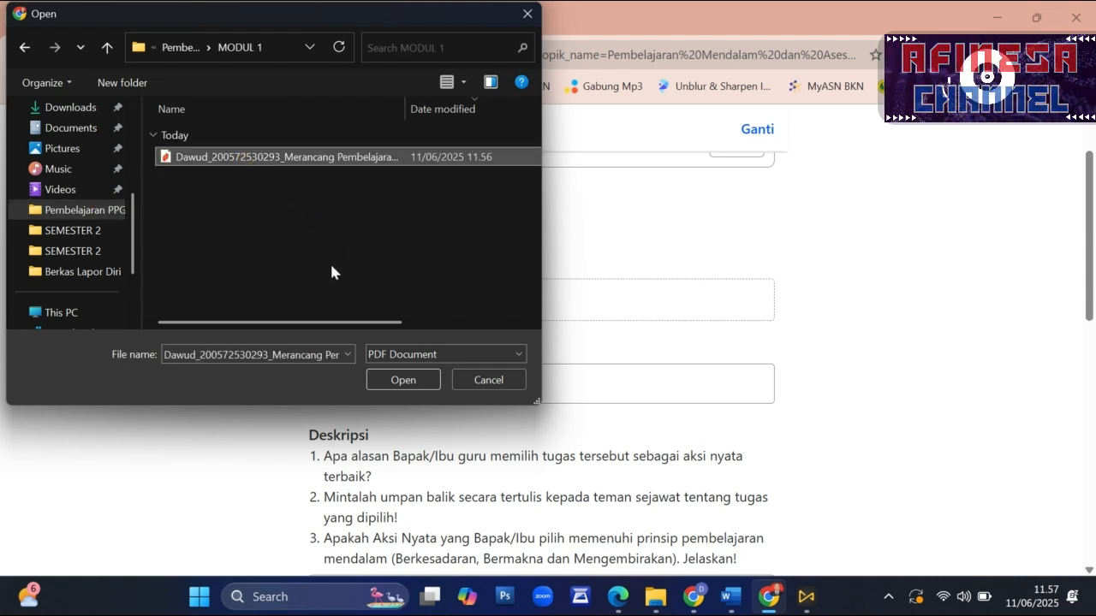
{"action": "left_click_drag", "start_coordinate": [335, 331], "coordinate": [262, 317]}
{"action": "left_click", "coordinate": [388, 385]}
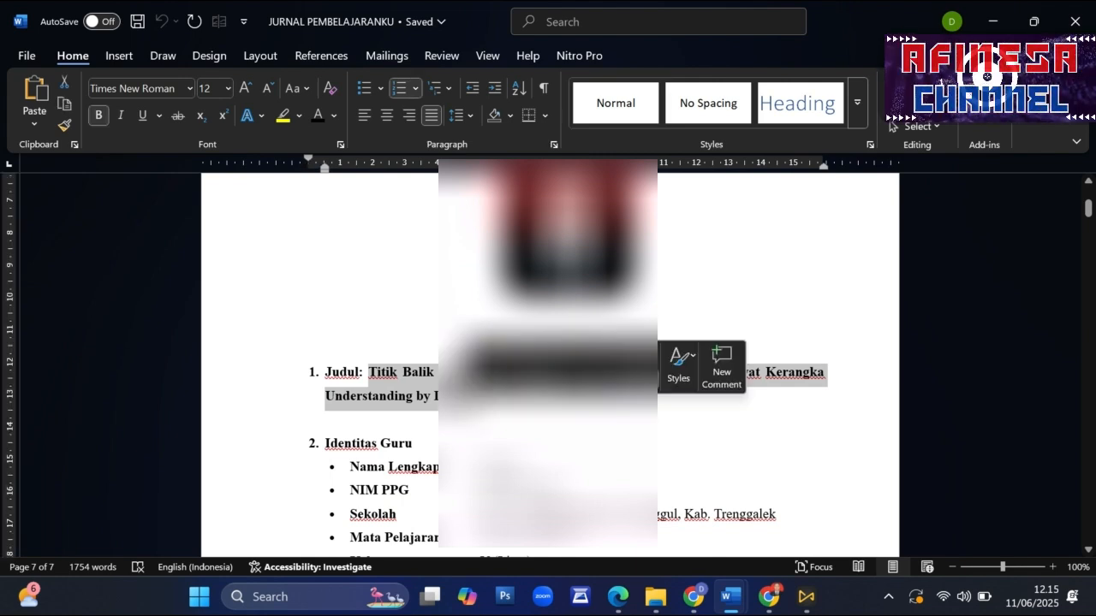
- Paste the copied title "Titik Balik Saya: Menemukan Kembali Makna Mengajar Lewat Kerangka Understanding by Design" as the Judul Jurnal Pembelajaran on the Guru Mengajar page
{"action": "left_click", "coordinate": [765, 599]}
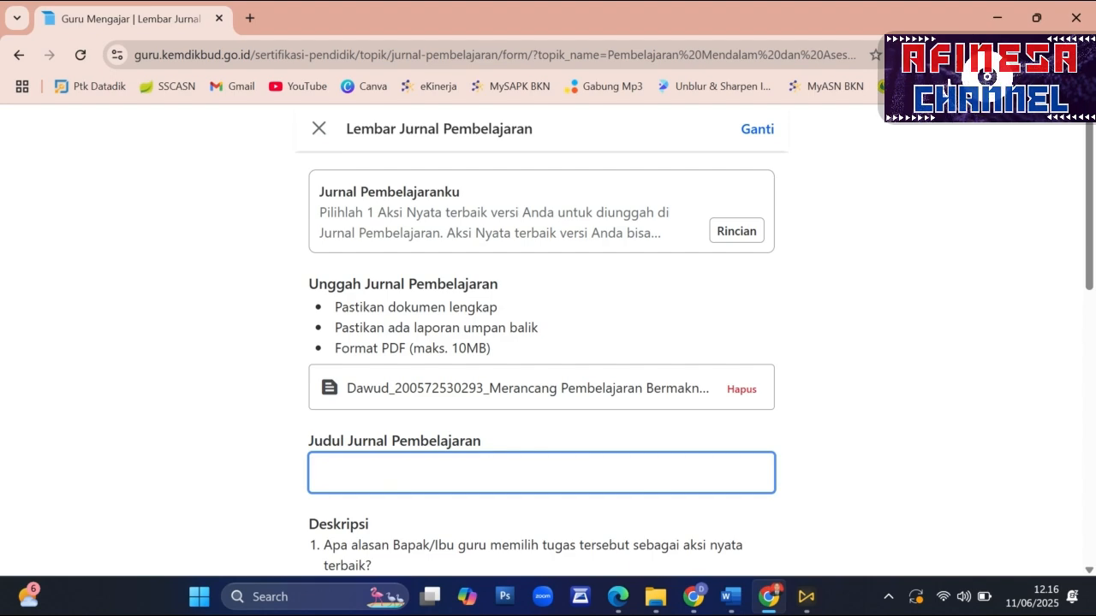
{"action": "key", "text": "ctrl+v"}
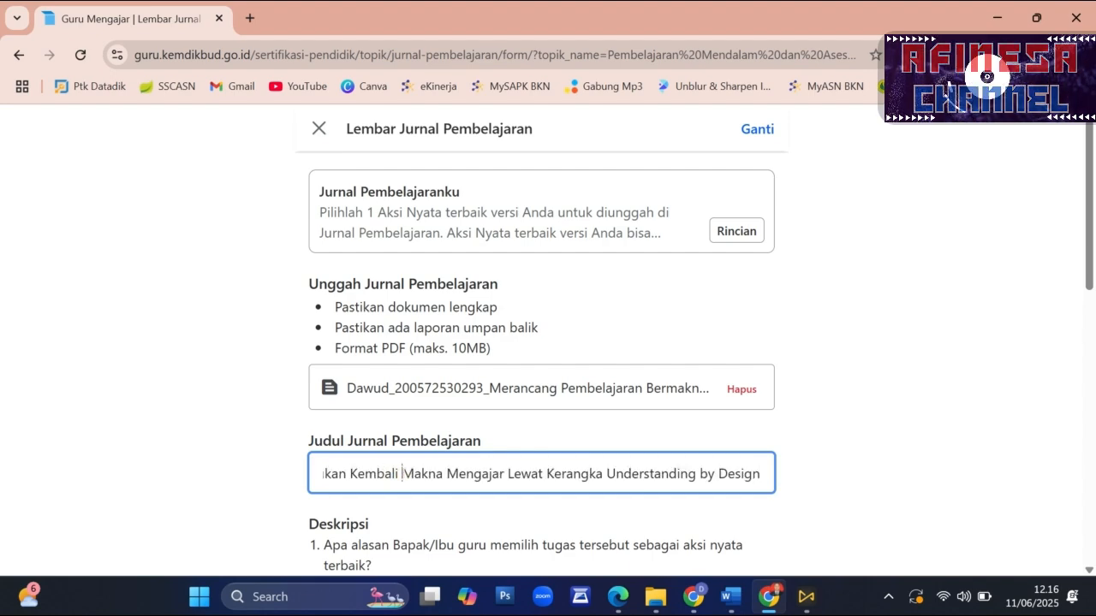
- Copy the three numbered answers under DESKRIPSI from the Word document and paste them into the Deskripsi answer on the Guru Mengajar form
{"action": "scroll", "coordinate": [437, 497], "scroll_direction": "down", "scroll_amount": 3}
{"action": "left_click", "coordinate": [433, 471]}
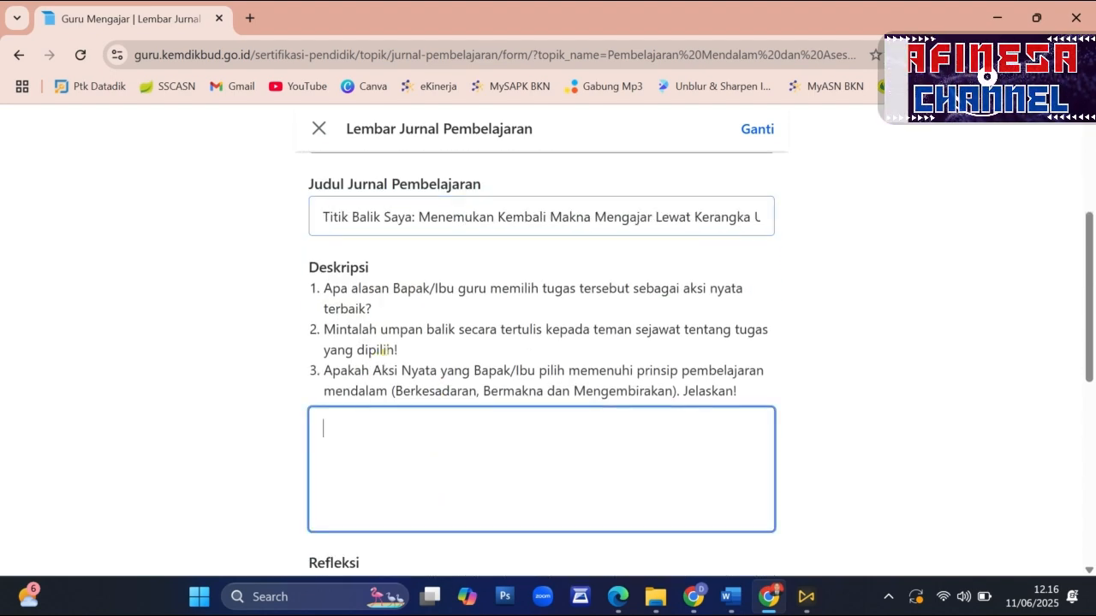
{"action": "scroll", "coordinate": [383, 351], "scroll_direction": "down", "scroll_amount": 1}
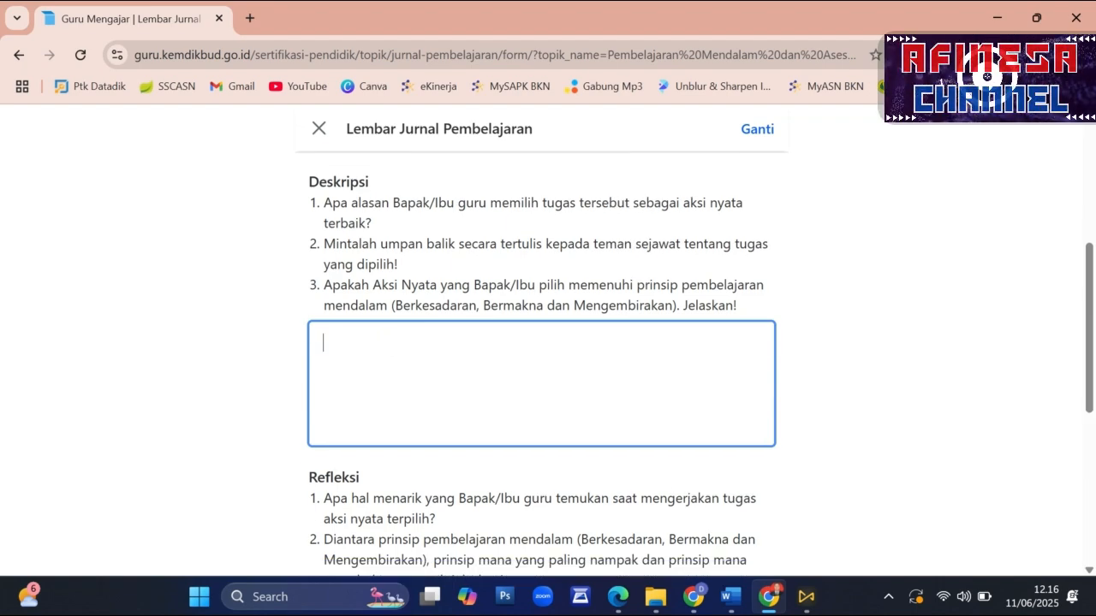
{"action": "mouse_move", "coordinate": [730, 597]}
{"action": "left_click", "coordinate": [922, 522]}
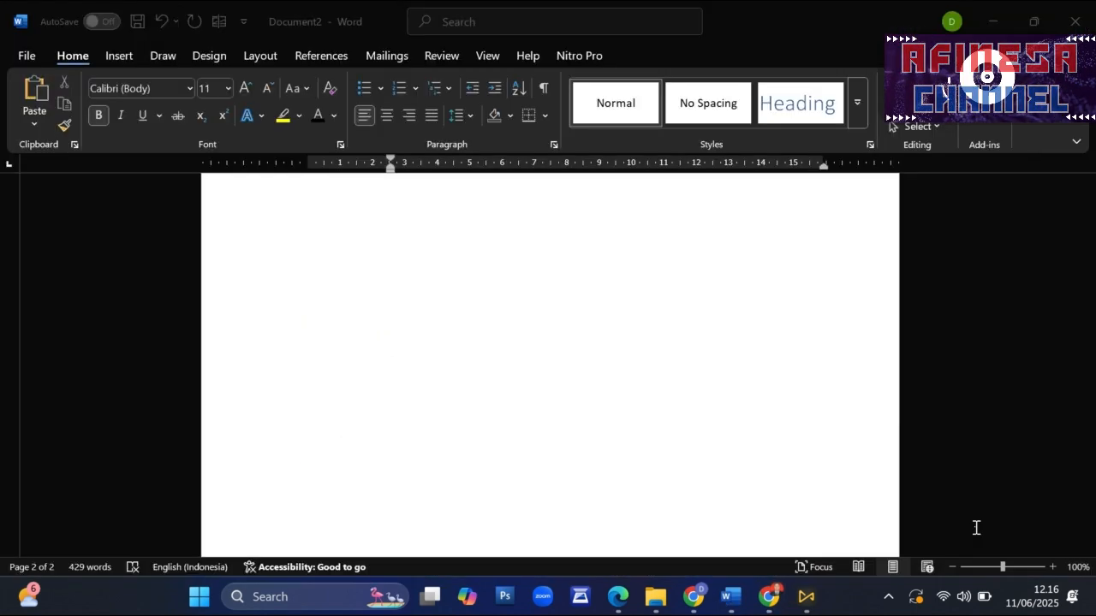
{"action": "scroll", "coordinate": [567, 419], "scroll_direction": "up", "scroll_amount": 15}
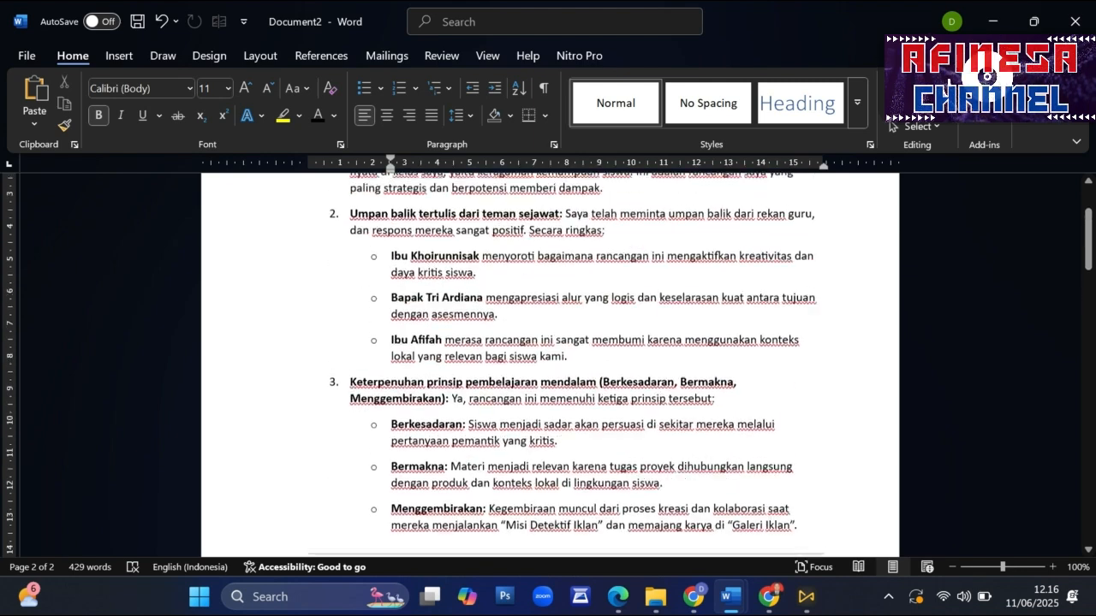
{"action": "scroll", "coordinate": [550, 364], "scroll_direction": "up", "scroll_amount": 3}
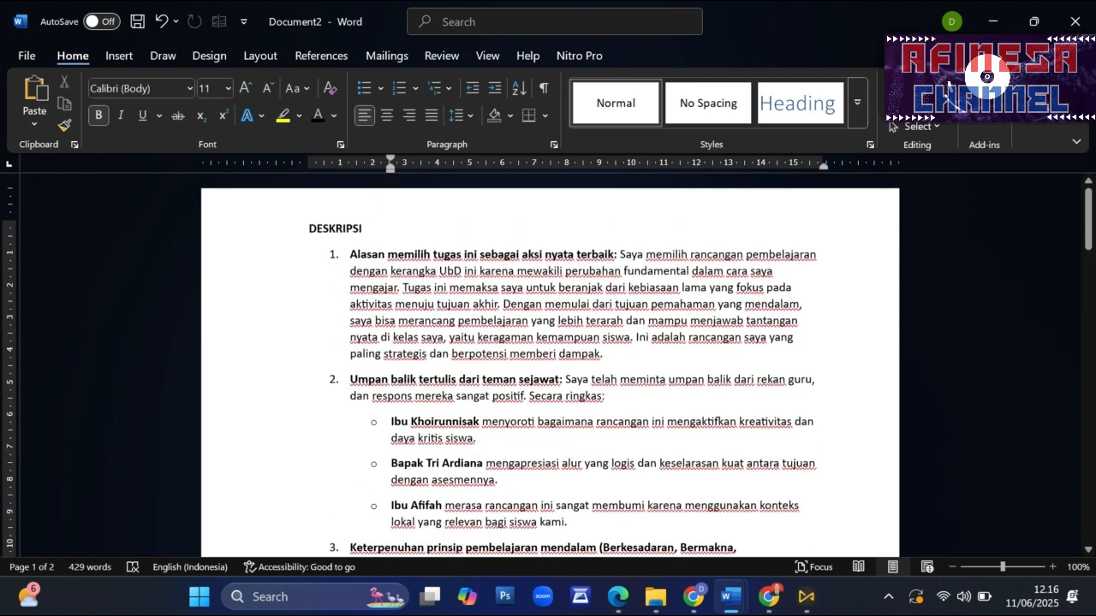
{"action": "left_click_drag", "start_coordinate": [351, 255], "coordinate": [443, 439]}
{"action": "left_click", "coordinate": [334, 231]}
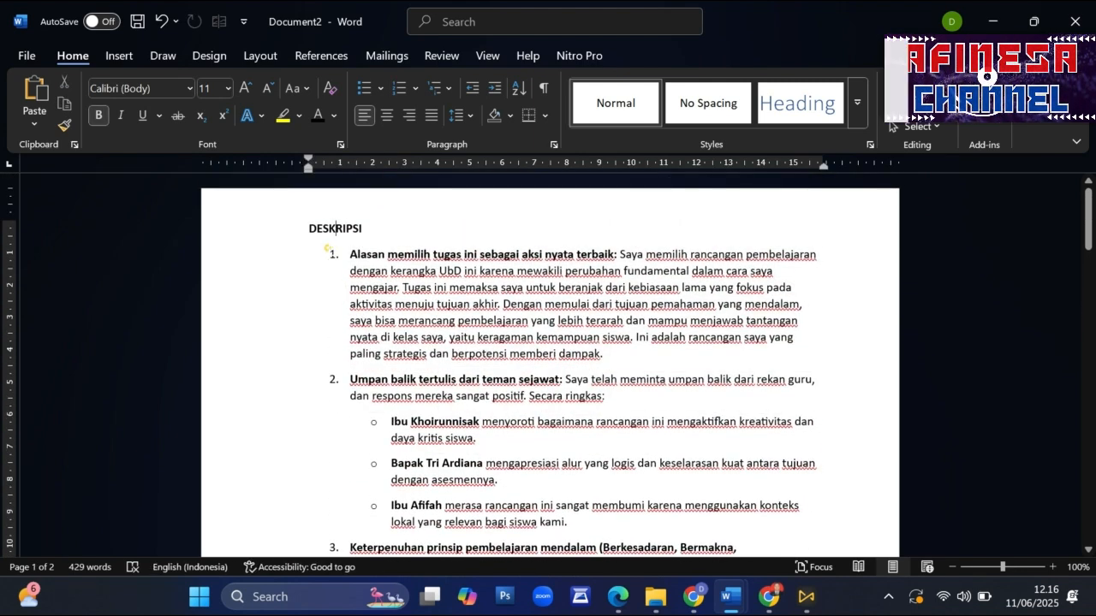
{"action": "left_click_drag", "start_coordinate": [350, 255], "coordinate": [799, 341]}
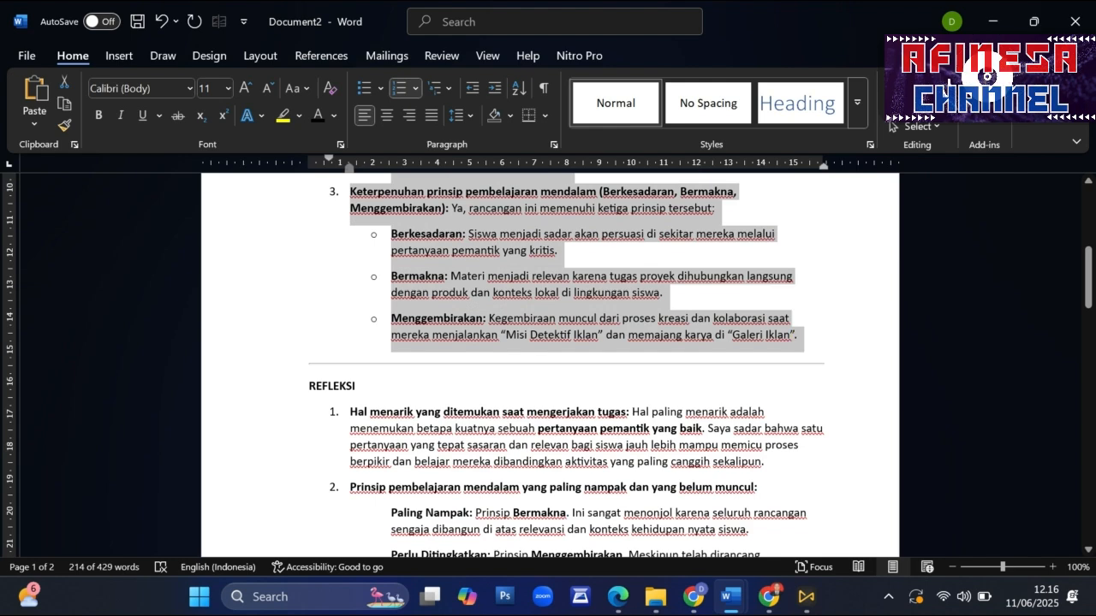
{"action": "left_click", "coordinate": [769, 596]}
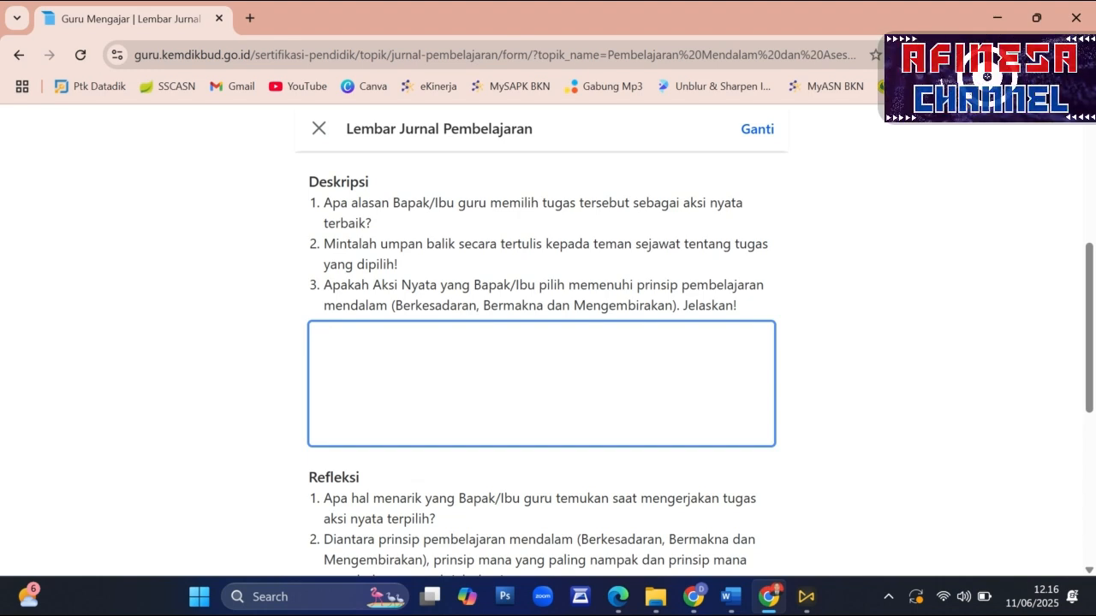
{"action": "key", "text": "ctrl+v"}
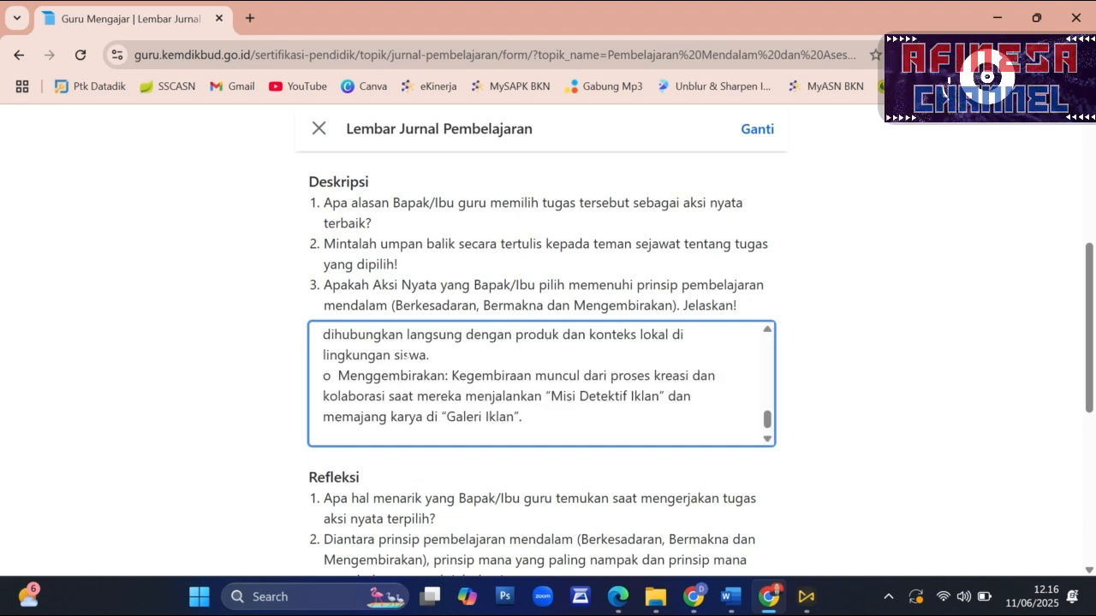
- Check the pasted Deskripsi text and replace the bullet before the first peer-feedback item with "a."
{"action": "scroll", "coordinate": [467, 398], "scroll_direction": "up", "scroll_amount": 6}
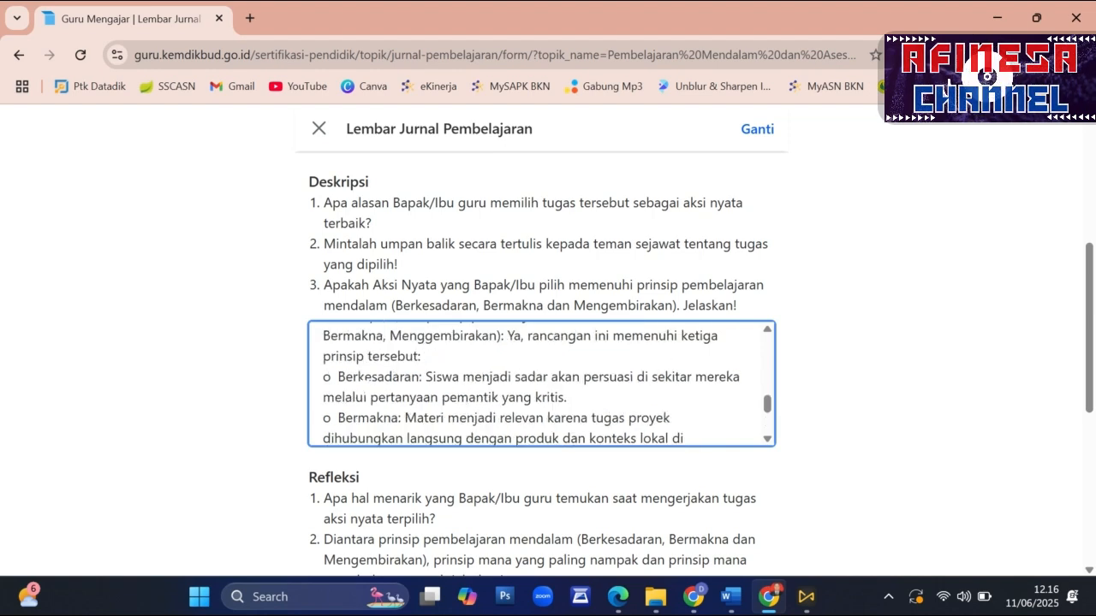
{"action": "scroll", "coordinate": [468, 397], "scroll_direction": "down", "scroll_amount": 1}
{"action": "scroll", "coordinate": [541, 384], "scroll_direction": "down", "scroll_amount": 2}
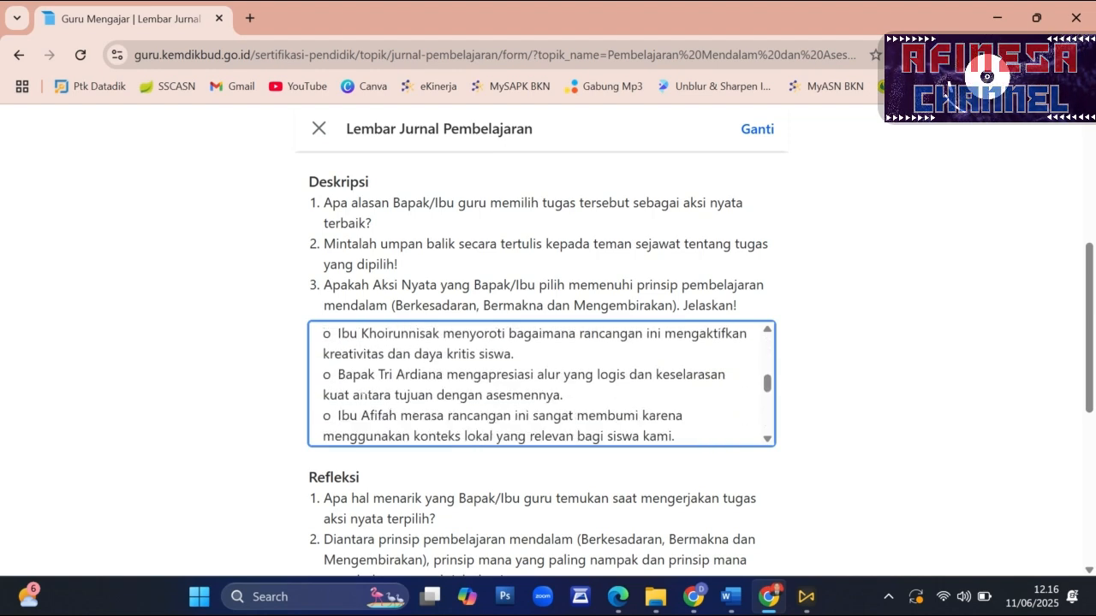
{"action": "scroll", "coordinate": [541, 384], "scroll_direction": "up", "scroll_amount": 1}
{"action": "scroll", "coordinate": [542, 384], "scroll_direction": "down", "scroll_amount": 2}
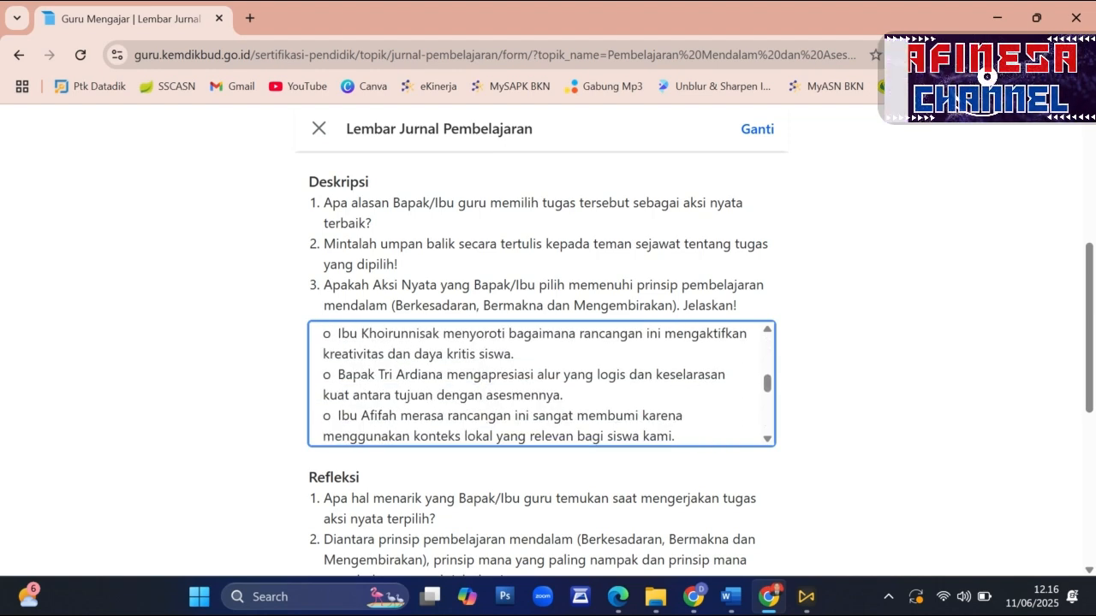
{"action": "scroll", "coordinate": [352, 377], "scroll_direction": "up", "scroll_amount": 2}
{"action": "scroll", "coordinate": [352, 376], "scroll_direction": "down", "scroll_amount": 2}
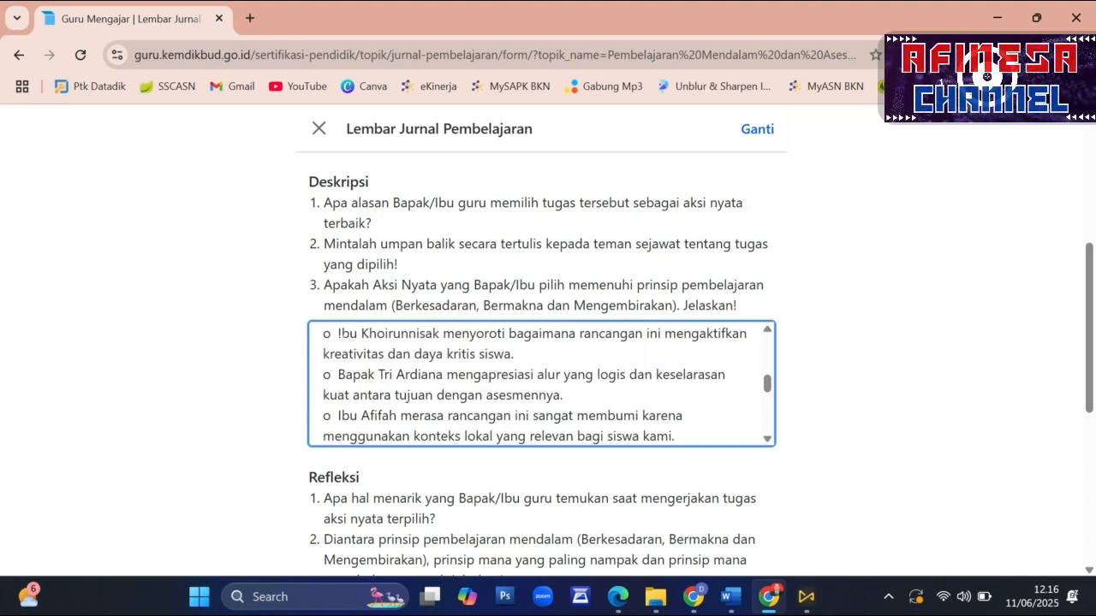
{"action": "key", "text": "BackSpace"}
{"action": "key", "text": "BackSpace"}
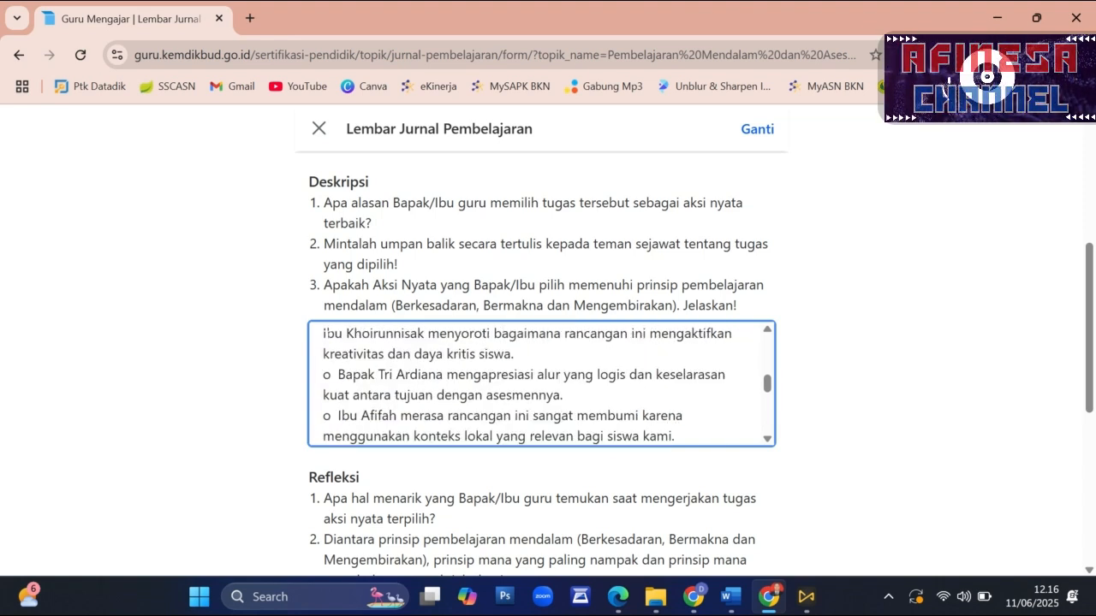
{"action": "type", "text": "-"}
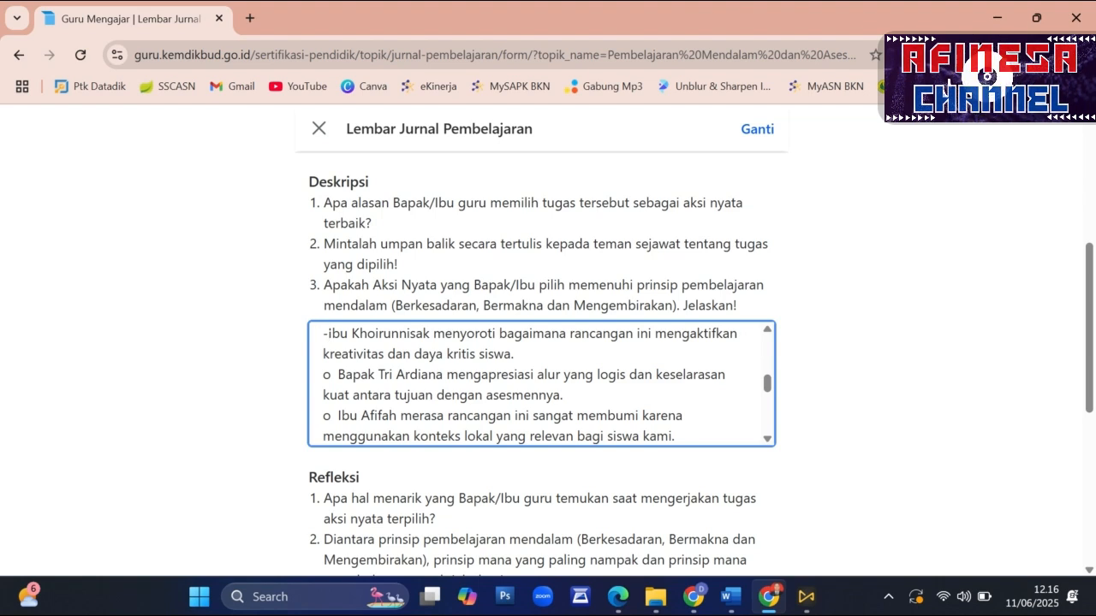
{"action": "key", "text": "BackSpace"}
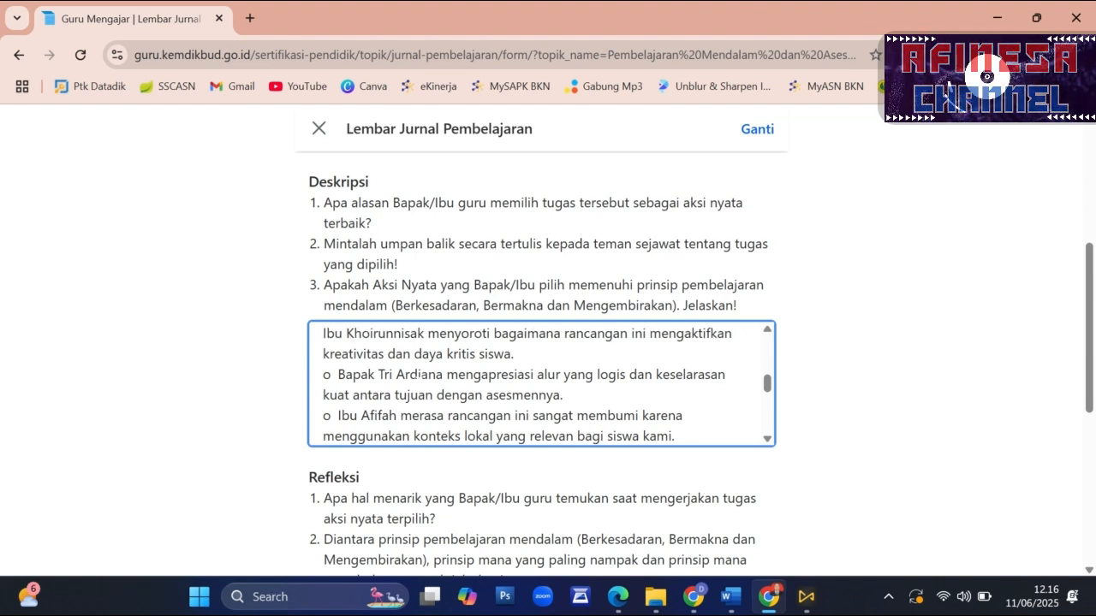
{"action": "type", "text": "a."}
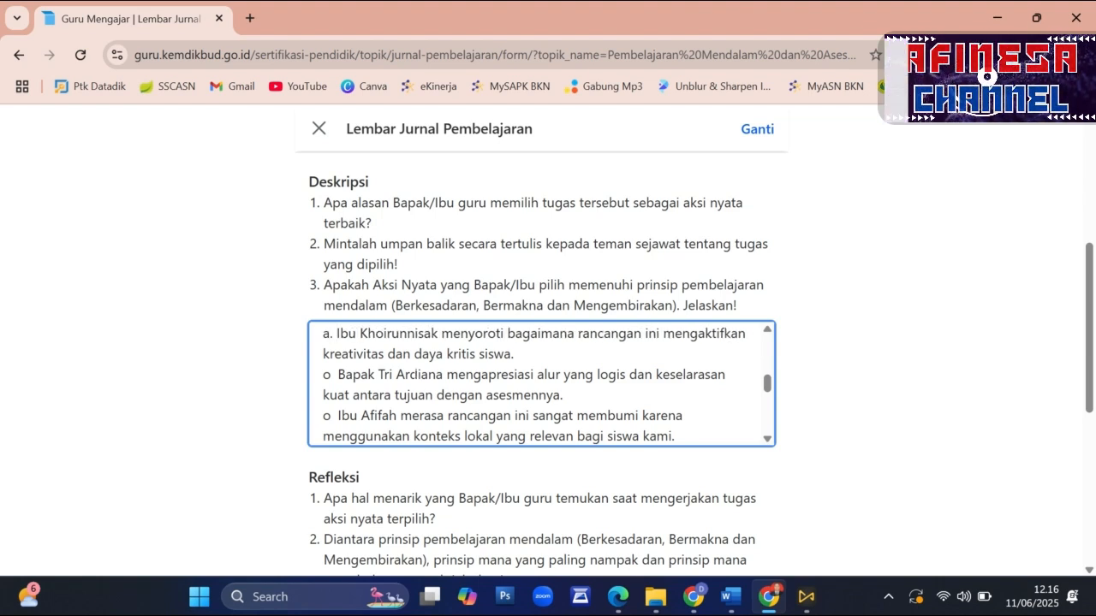
- Replace the bullets before the second and third peer-feedback items in the Deskripsi answer with "b." each
{"action": "key", "text": "BackSpace"}
{"action": "key", "text": "BackSpace"}
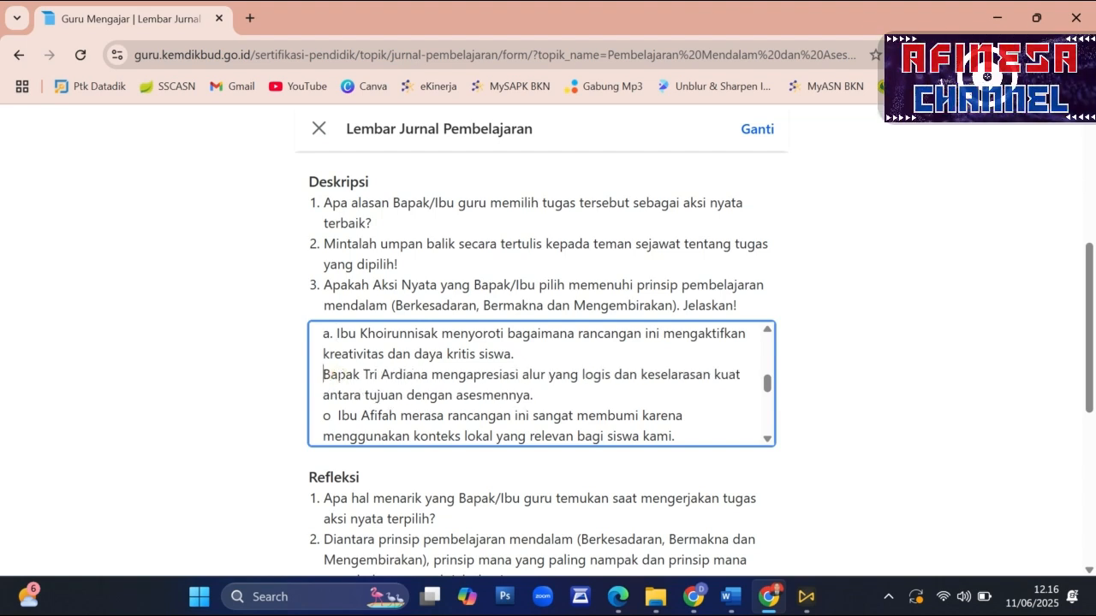
{"action": "type", "text": "b."}
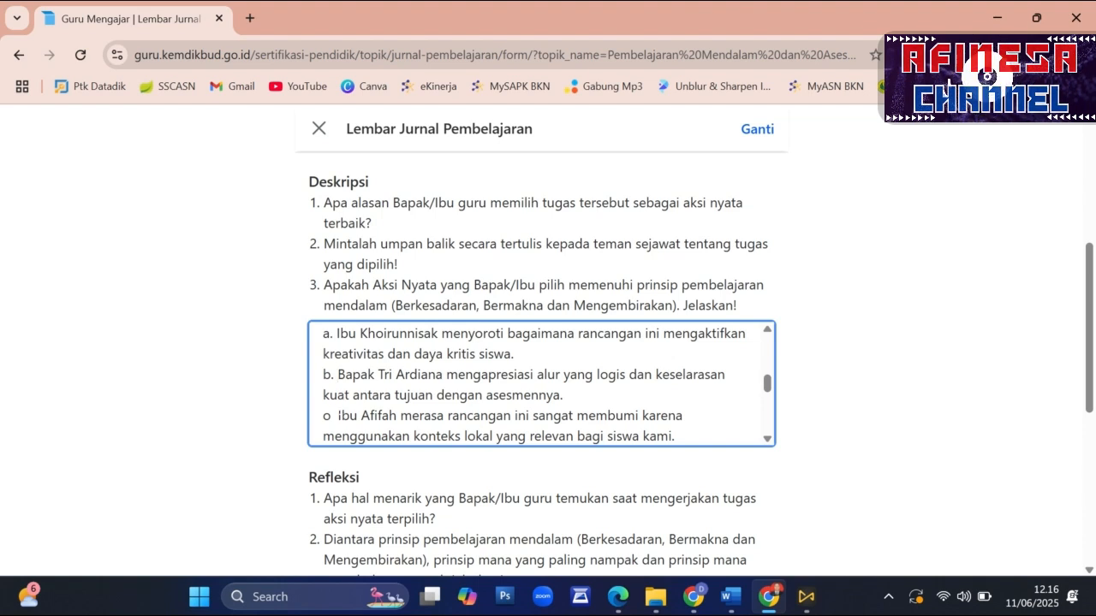
{"action": "key", "text": "BackSpace"}
{"action": "key", "text": "BackSpace"}
{"action": "type", "text": "b"}
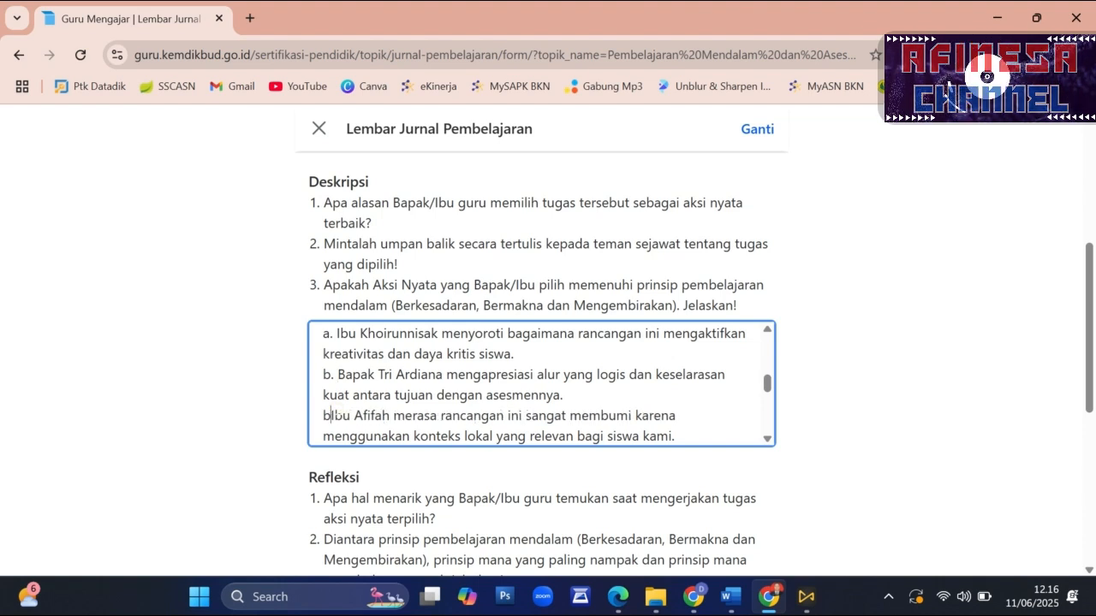
{"action": "type", "text": "."}
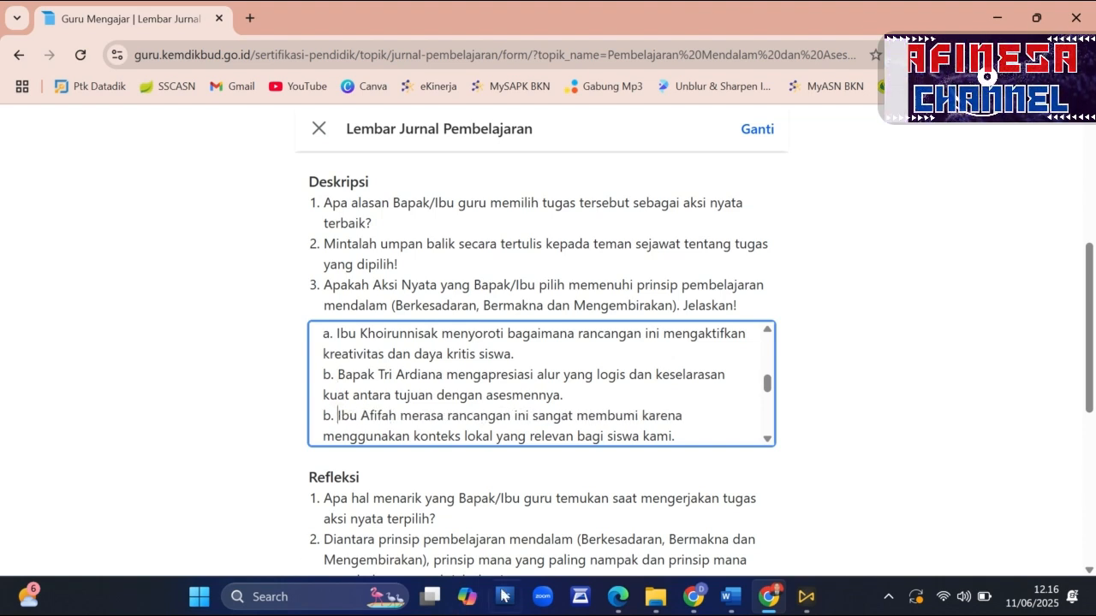
- Replace the bullets before Berkesadaran, Bermakna and Menggembirakan in the Deskripsi answer with "a.", "b." and "c."
{"action": "scroll", "coordinate": [534, 417], "scroll_direction": "down", "scroll_amount": 3}
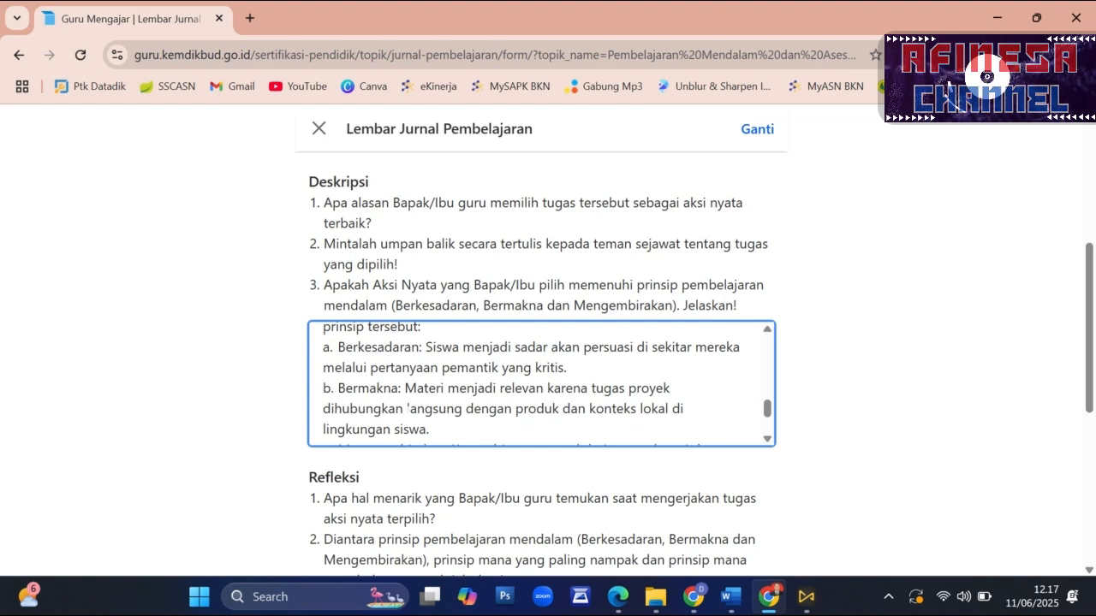
{"action": "scroll", "coordinate": [541, 383], "scroll_direction": "down", "scroll_amount": 2}
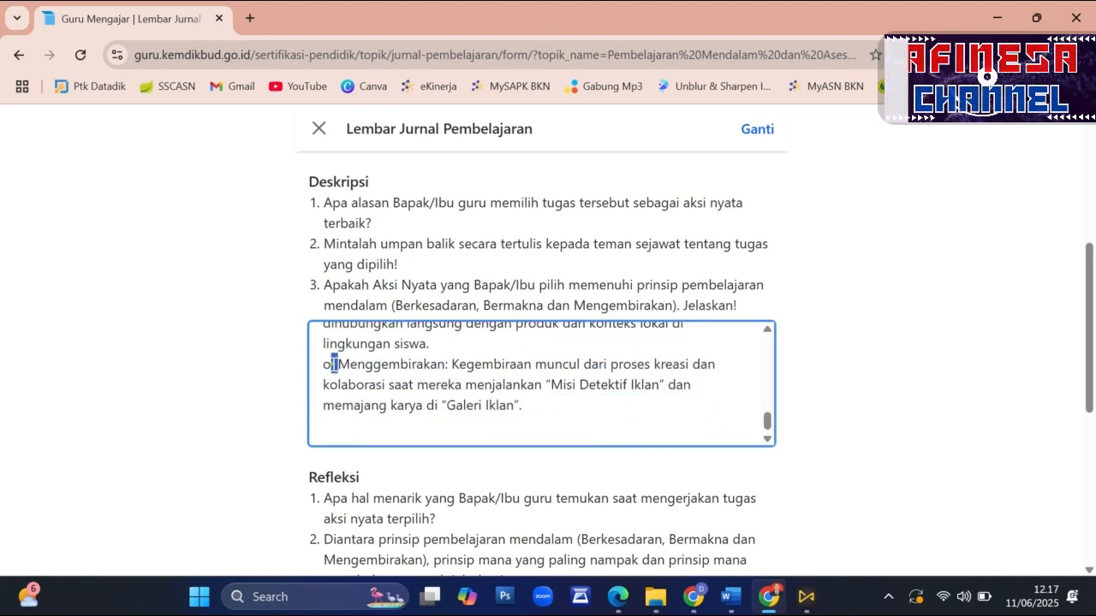
{"action": "scroll", "coordinate": [355, 368], "scroll_direction": "up", "scroll_amount": 2}
{"action": "scroll", "coordinate": [355, 377], "scroll_direction": "down", "scroll_amount": 2}
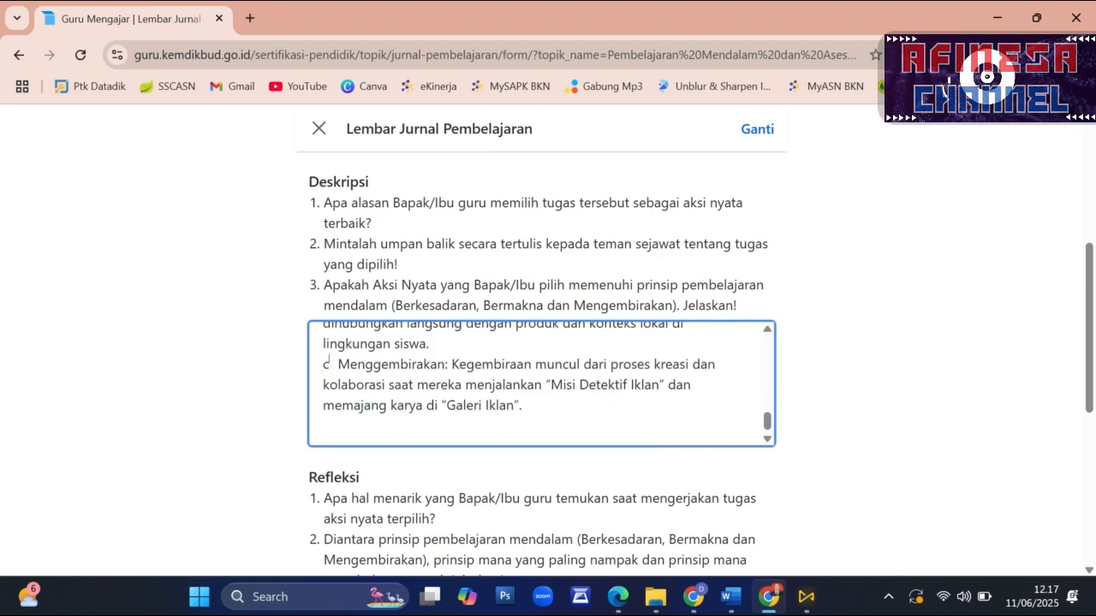
{"action": "scroll", "coordinate": [541, 385], "scroll_direction": "down", "scroll_amount": 2}
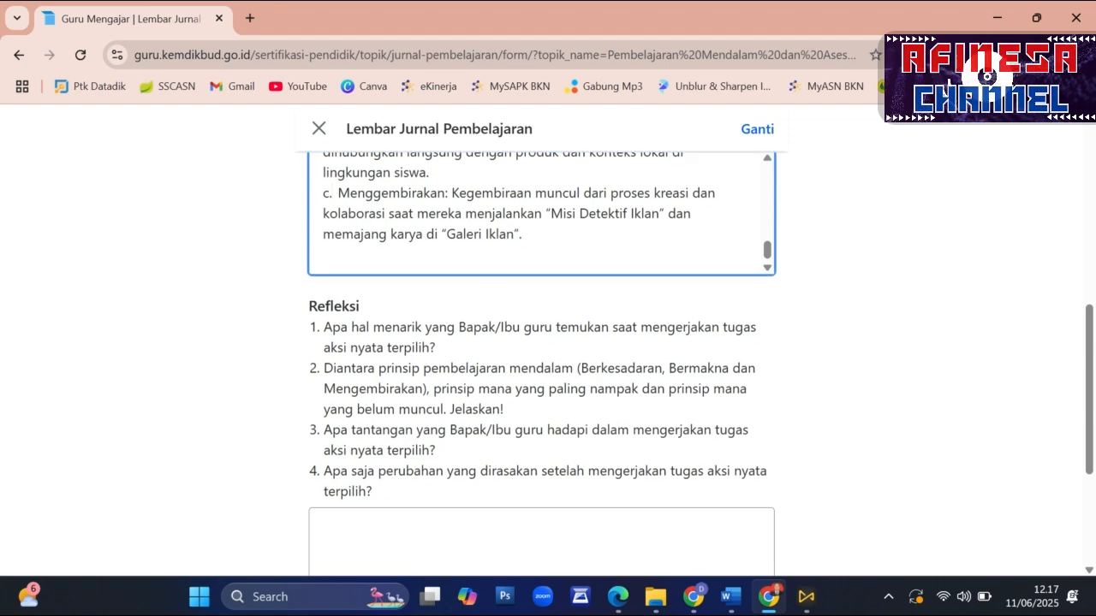
{"action": "scroll", "coordinate": [541, 214], "scroll_direction": "up", "scroll_amount": 4}
{"action": "scroll", "coordinate": [541, 214], "scroll_direction": "up", "scroll_amount": 6}
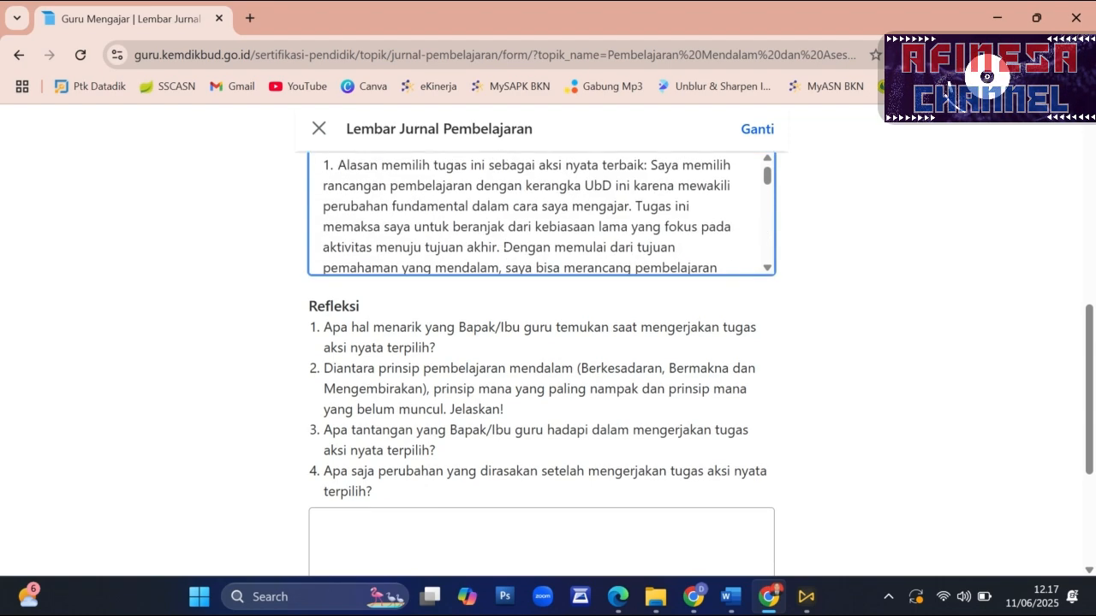
{"action": "scroll", "coordinate": [505, 235], "scroll_direction": "up", "scroll_amount": 1}
- Read the Refleksi questions, then copy the four numbered answers under REFLEKSI from the Word document Document2
{"action": "scroll", "coordinate": [506, 235], "scroll_direction": "down", "scroll_amount": 3}
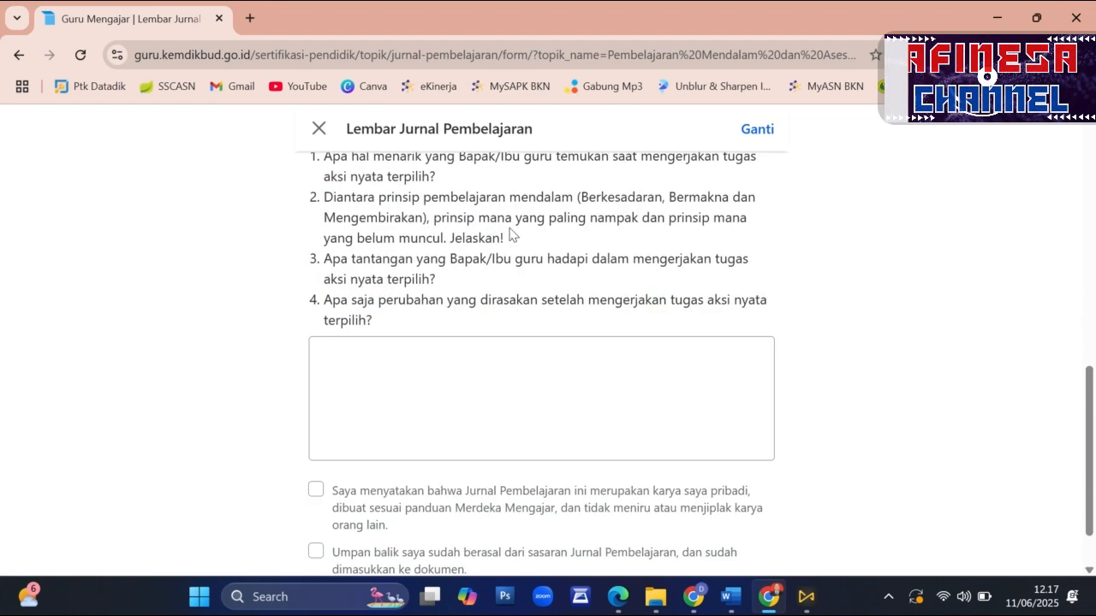
{"action": "scroll", "coordinate": [509, 235], "scroll_direction": "up", "scroll_amount": 1}
{"action": "left_click_drag", "start_coordinate": [332, 242], "coordinate": [430, 262]}
{"action": "left_click", "coordinate": [511, 439]}
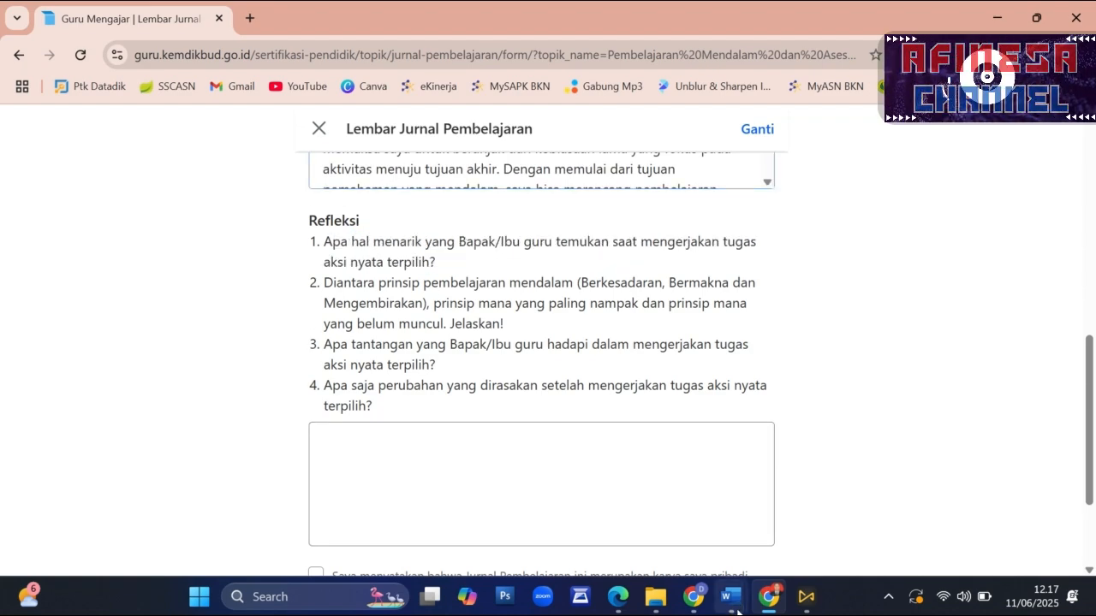
{"action": "mouse_move", "coordinate": [731, 602]}
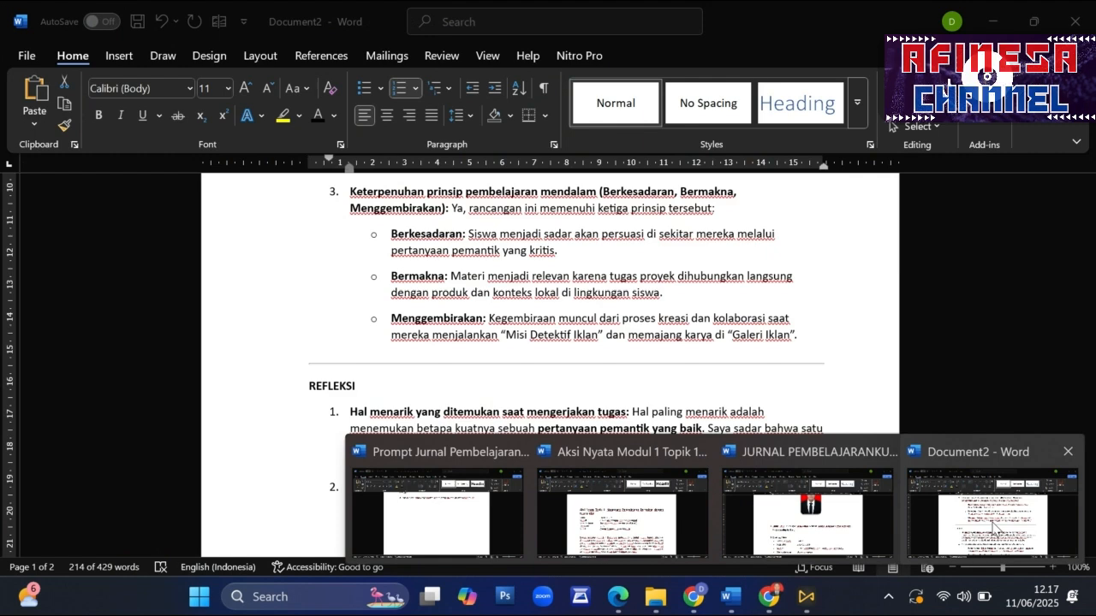
{"action": "left_click", "coordinate": [993, 526]}
{"action": "scroll", "coordinate": [542, 366], "scroll_direction": "down", "scroll_amount": 3}
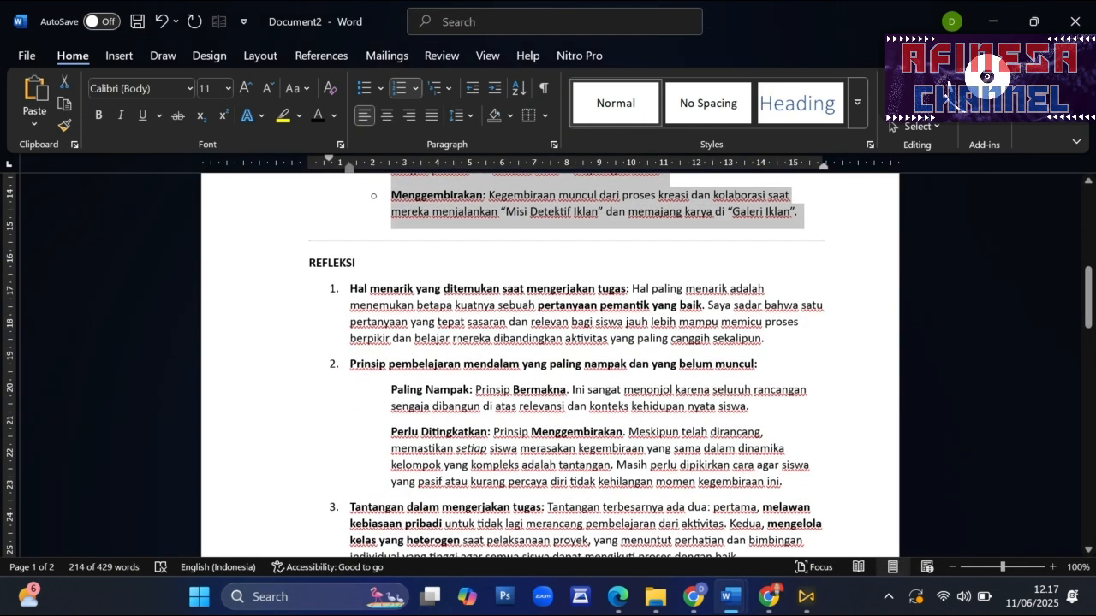
{"action": "left_click", "coordinate": [433, 305]}
{"action": "left_click_drag", "start_coordinate": [350, 289], "coordinate": [715, 374]}
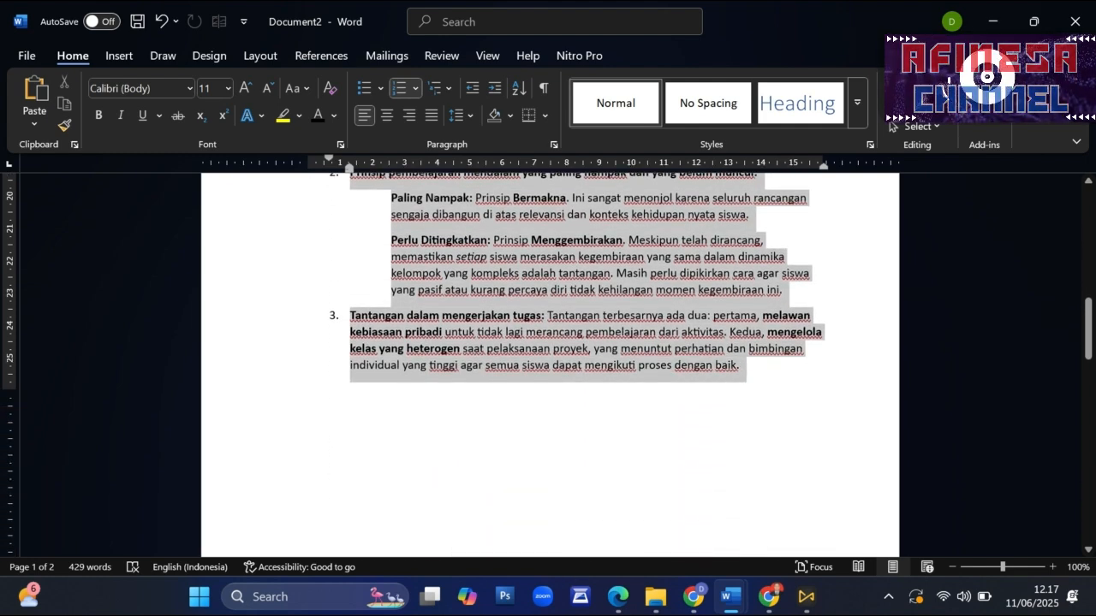
{"action": "left_click_drag", "start_coordinate": [650, 569], "coordinate": [651, 572]}
{"action": "left_click_drag", "start_coordinate": [679, 202], "coordinate": [687, 199]}
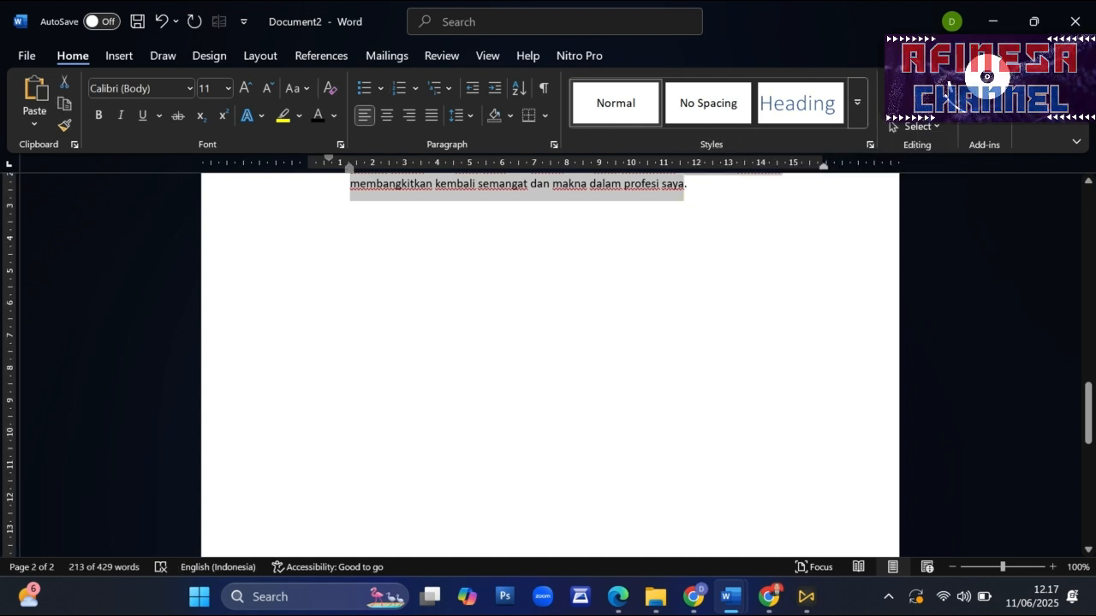
- Paste the copied answers into the Refleksi field on the Guru Mengajar form and end the last sentence with a period after "saya"
{"action": "left_click", "coordinate": [769, 597]}
{"action": "left_click", "coordinate": [368, 433]}
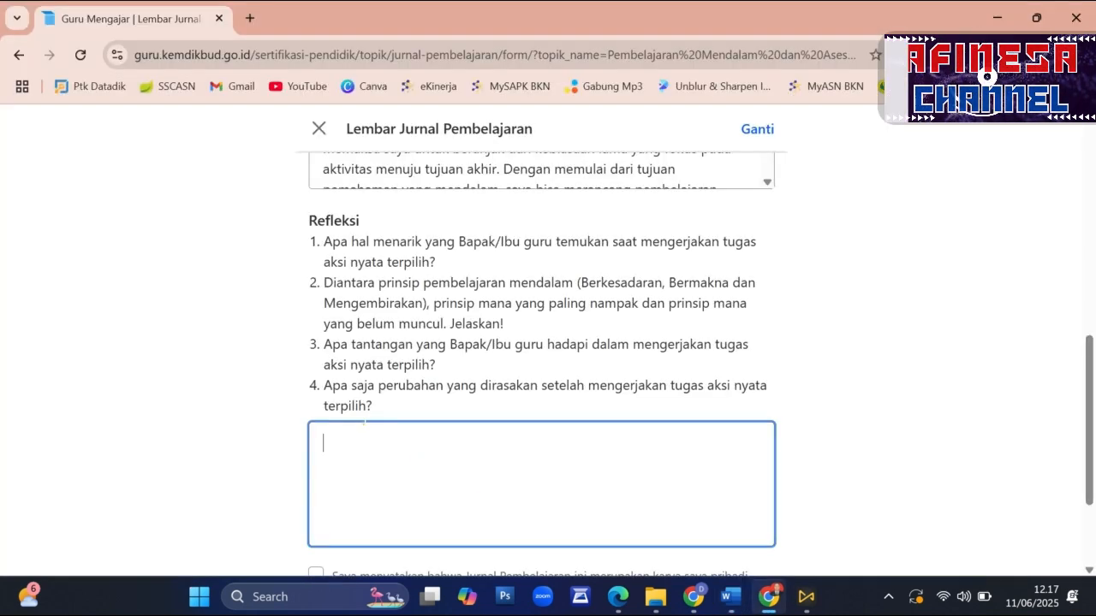
{"action": "key", "text": "ctrl+v"}
{"action": "scroll", "coordinate": [428, 462], "scroll_direction": "up", "scroll_amount": 10}
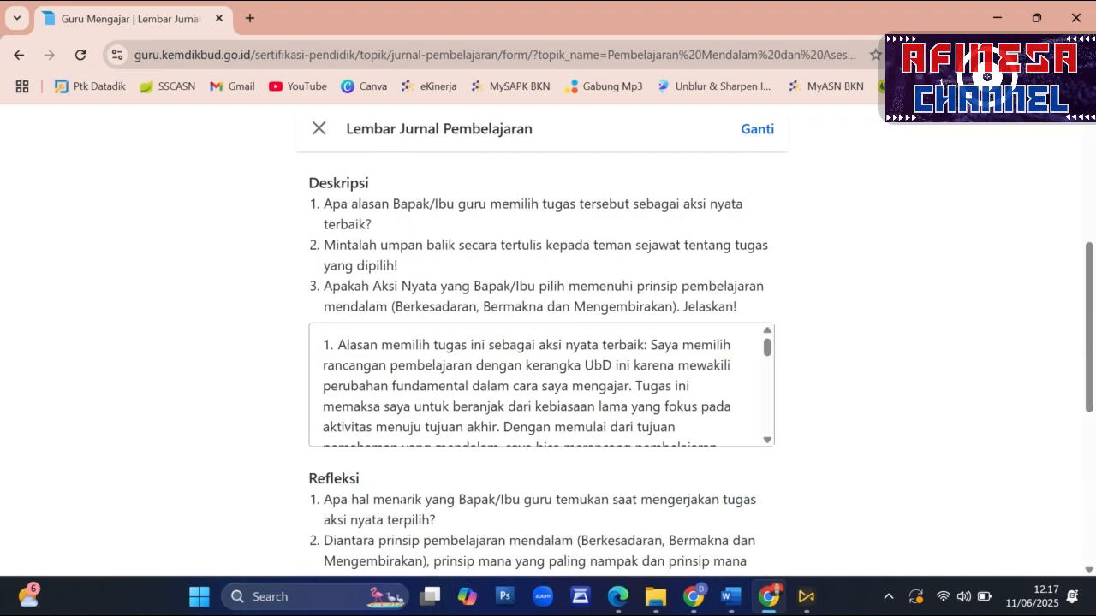
{"action": "scroll", "coordinate": [449, 470], "scroll_direction": "down", "scroll_amount": 13}
{"action": "scroll", "coordinate": [450, 471], "scroll_direction": "up", "scroll_amount": 9}
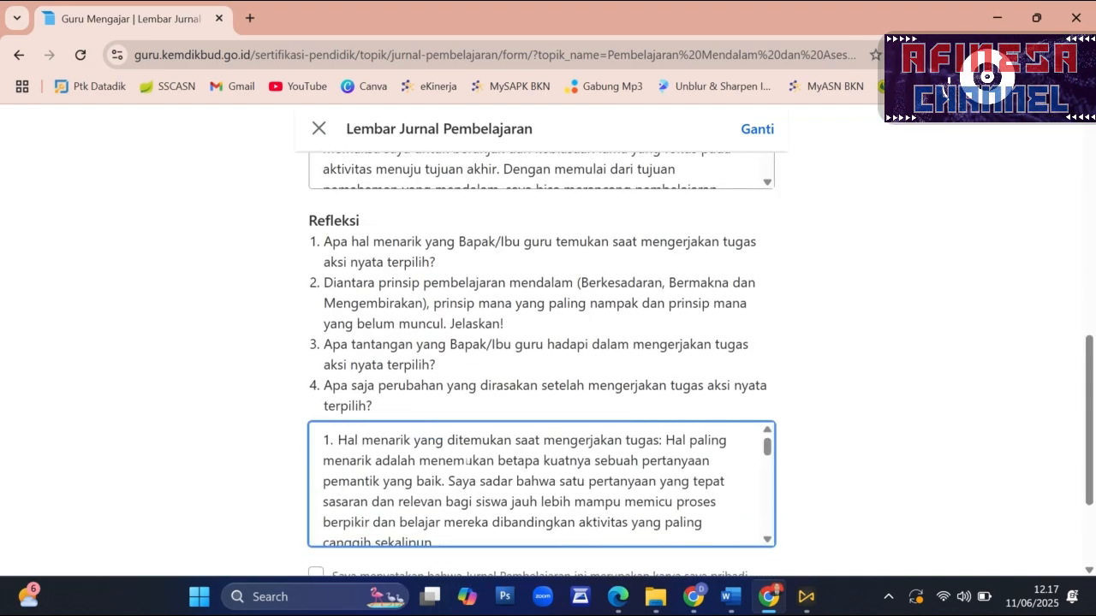
{"action": "scroll", "coordinate": [541, 484], "scroll_direction": "down", "scroll_amount": 5}
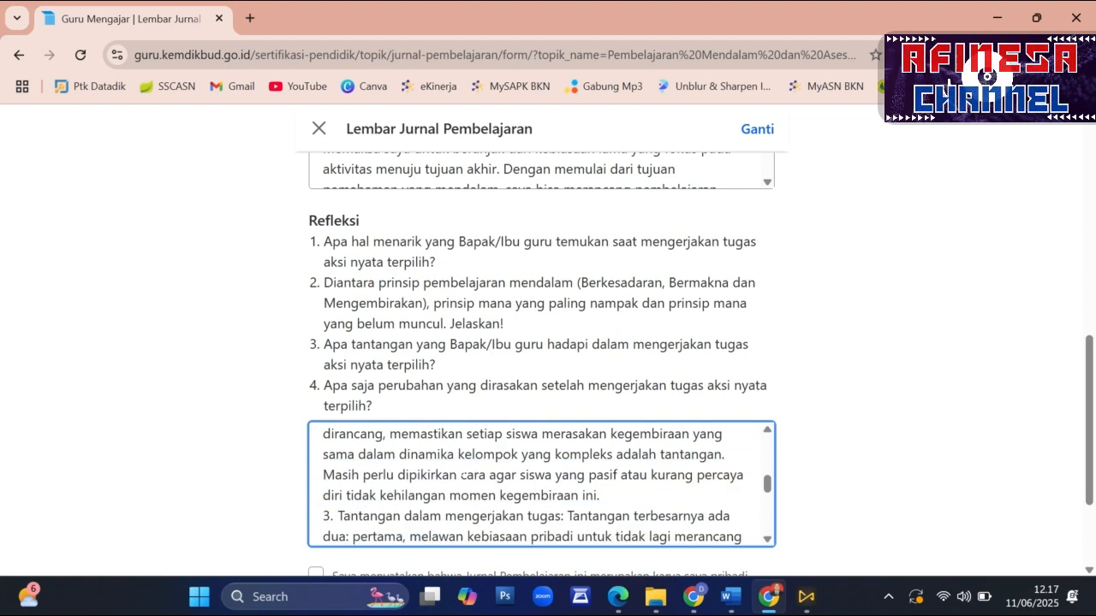
{"action": "scroll", "coordinate": [404, 475], "scroll_direction": "down", "scroll_amount": 8}
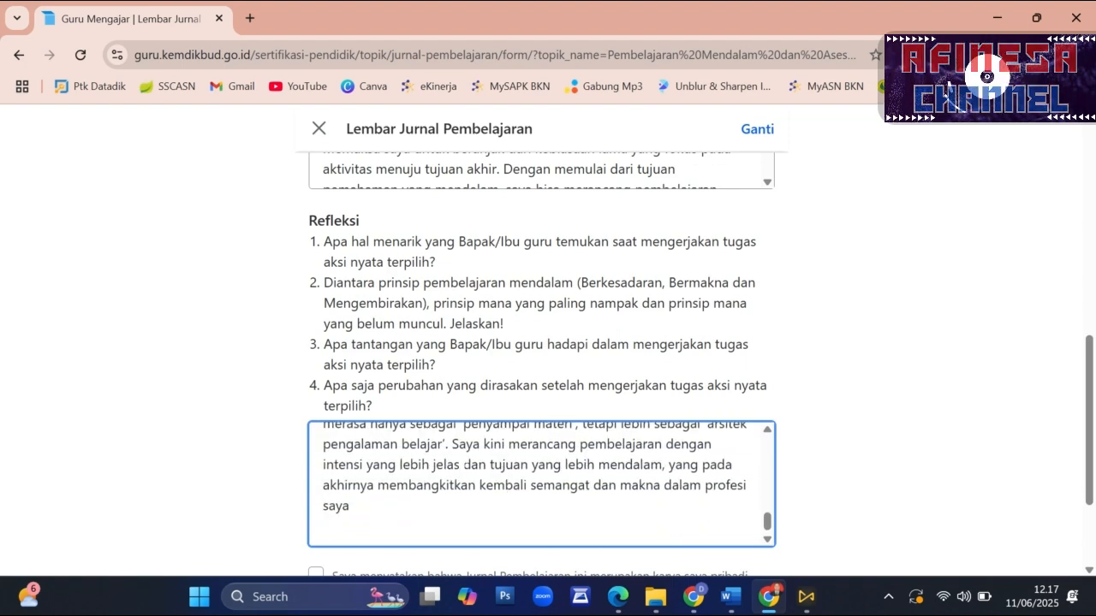
{"action": "key", "text": "BackSpace"}
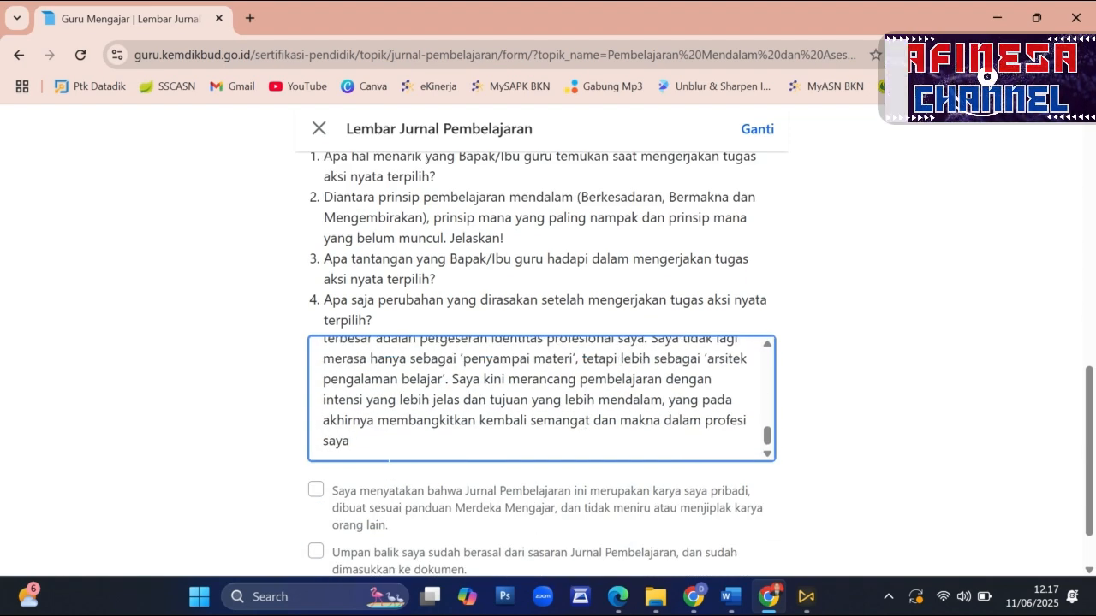
- Accept both declarations: the journal is original work, and the feedback comes from the journal's target audience and is included in the document
{"action": "scroll", "coordinate": [541, 385], "scroll_direction": "down", "scroll_amount": 2}
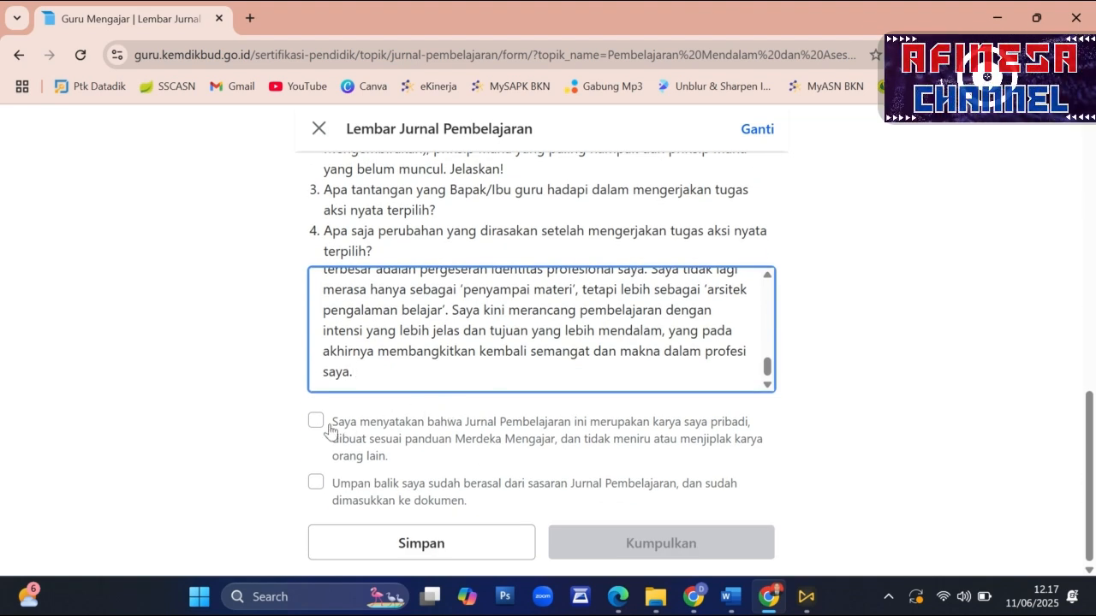
{"action": "left_click", "coordinate": [316, 422]}
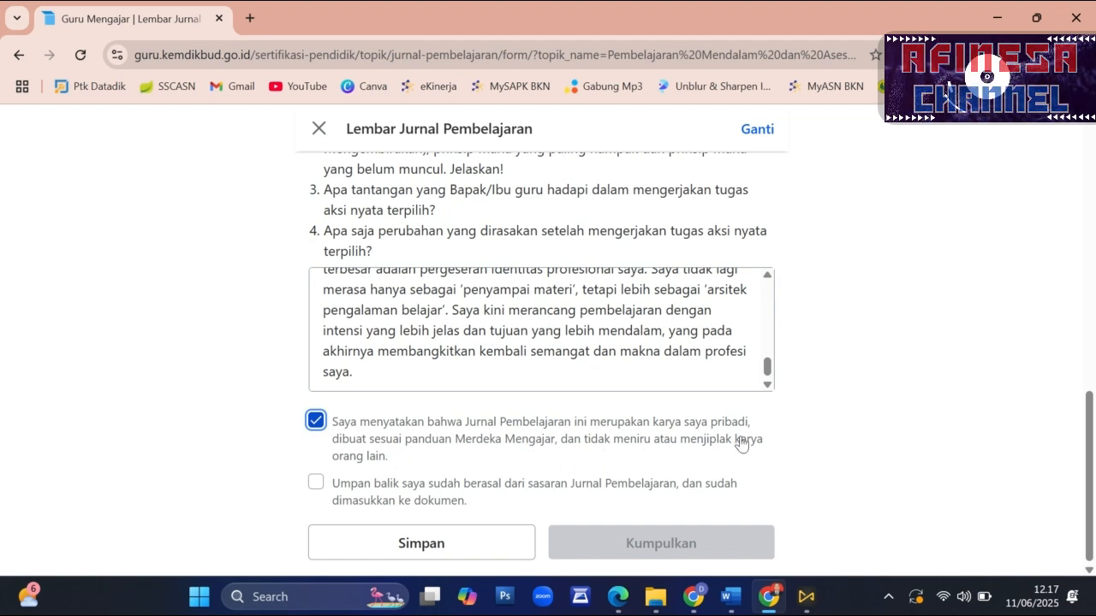
{"action": "left_click", "coordinate": [314, 484]}
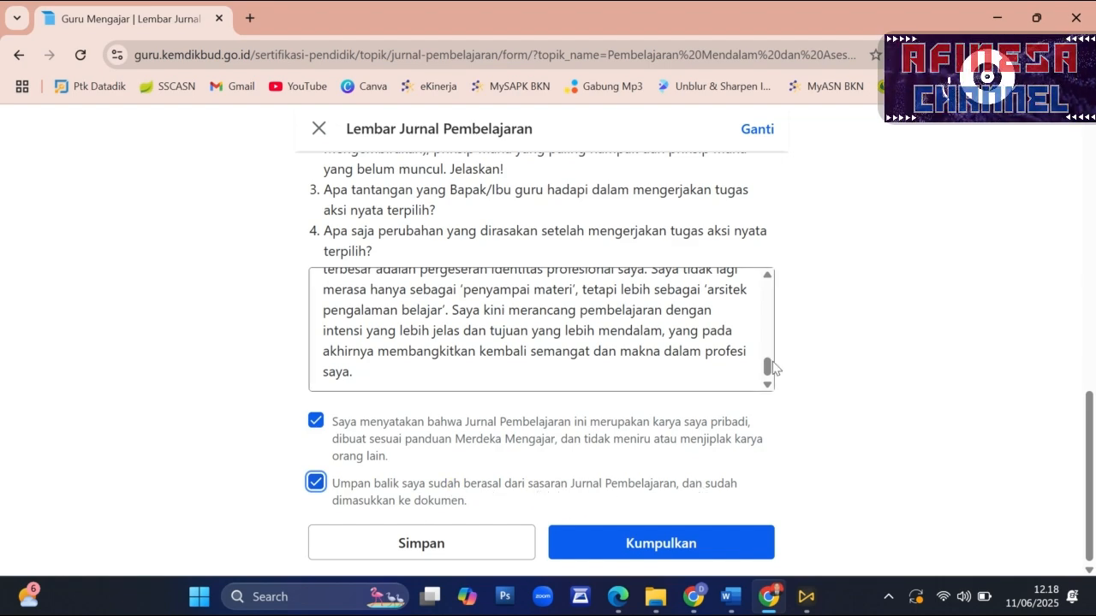
- Review the Refleksi and Deskripsi answers, the title, the uploaded PDF and the Jurnal Pembelajaranku details before submitting
{"action": "left_click_drag", "start_coordinate": [767, 366], "coordinate": [775, 269]}
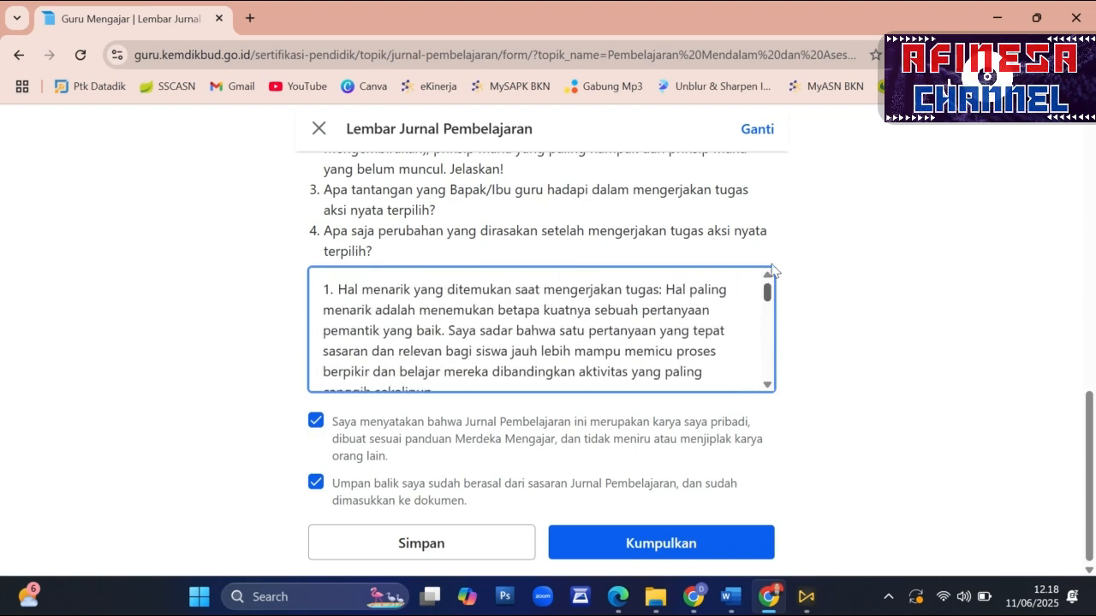
{"action": "scroll", "coordinate": [800, 269], "scroll_direction": "up", "scroll_amount": 5}
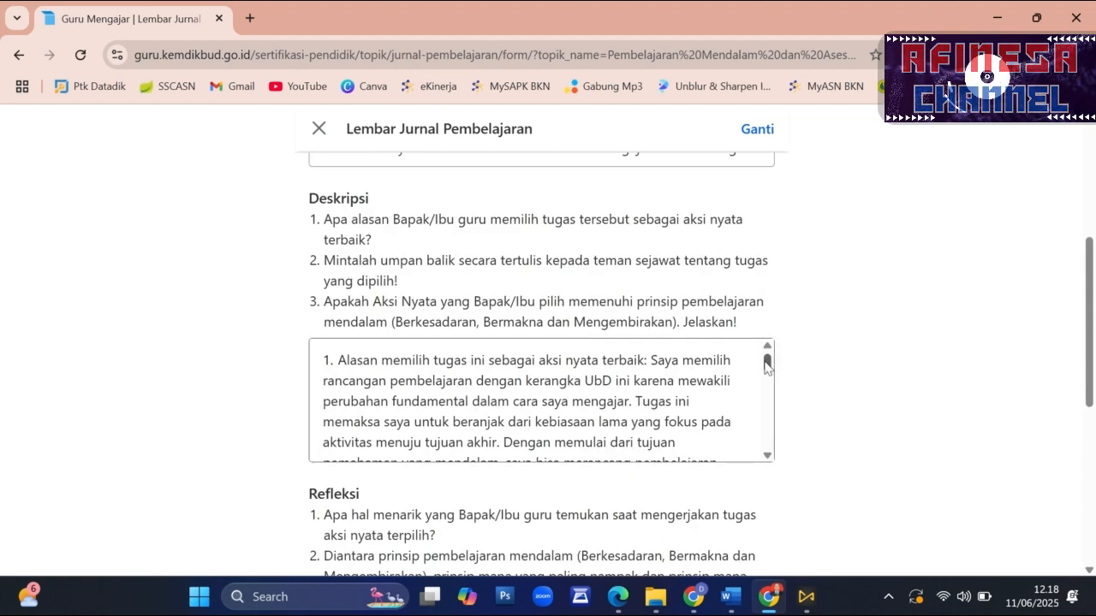
{"action": "left_click_drag", "start_coordinate": [766, 362], "coordinate": [766, 454]}
{"action": "scroll", "coordinate": [639, 399], "scroll_direction": "up", "scroll_amount": 10}
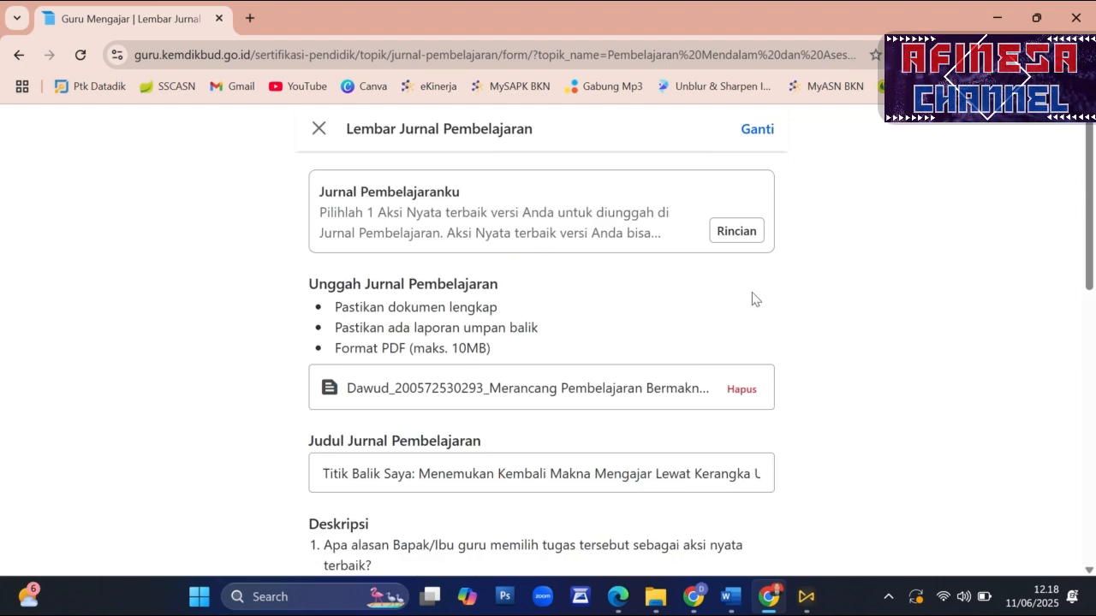
{"action": "scroll", "coordinate": [755, 299], "scroll_direction": "down", "scroll_amount": 3}
{"action": "scroll", "coordinate": [758, 299], "scroll_direction": "up", "scroll_amount": 2}
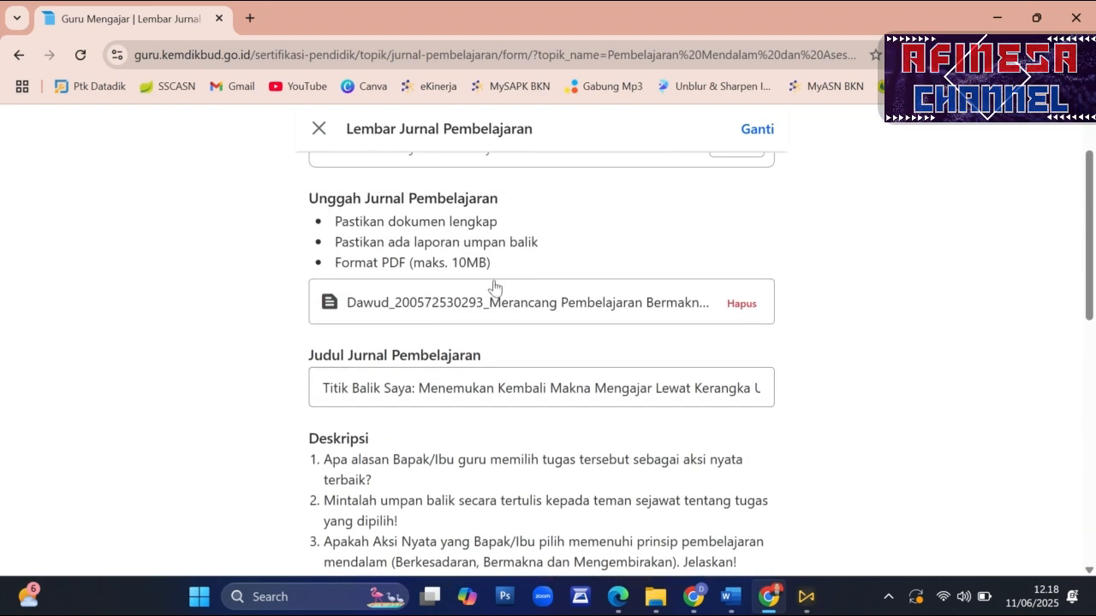
{"action": "scroll", "coordinate": [726, 232], "scroll_direction": "up", "scroll_amount": 1}
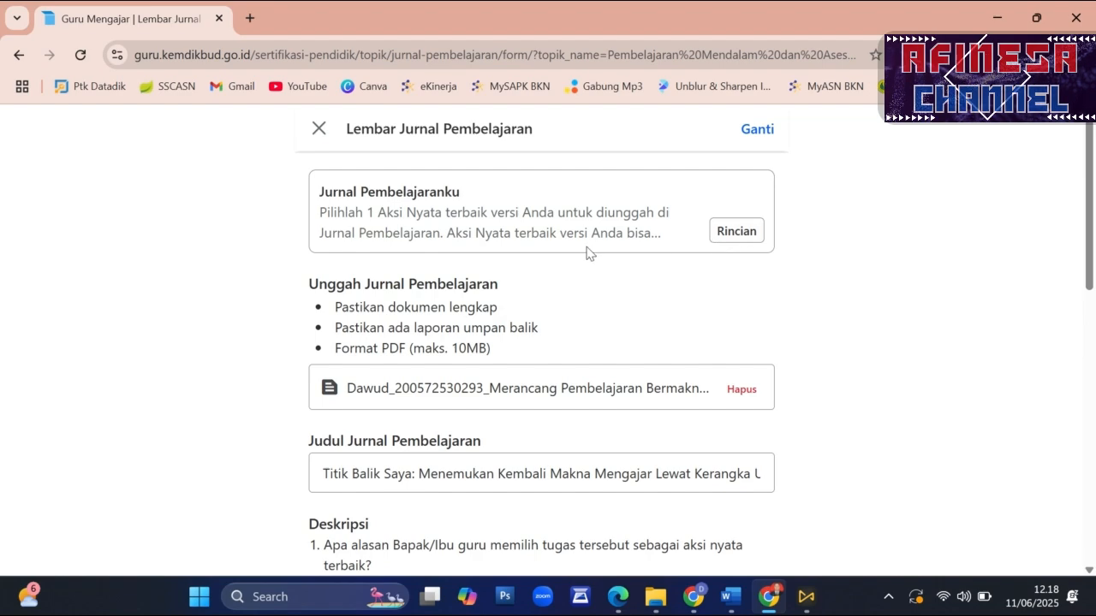
{"action": "left_click", "coordinate": [728, 233]}
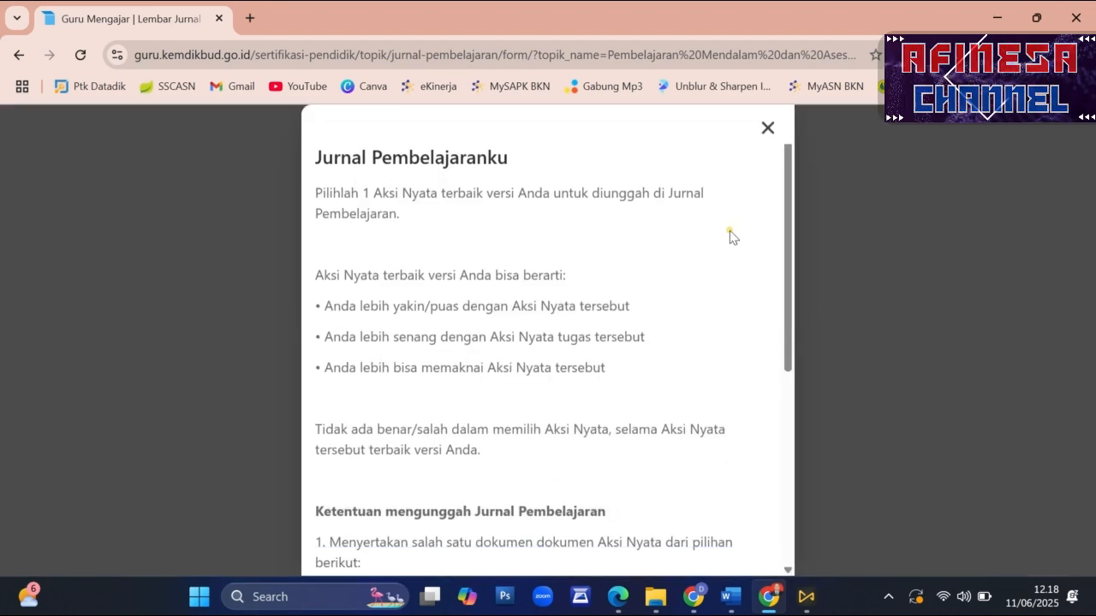
{"action": "left_click", "coordinate": [767, 128]}
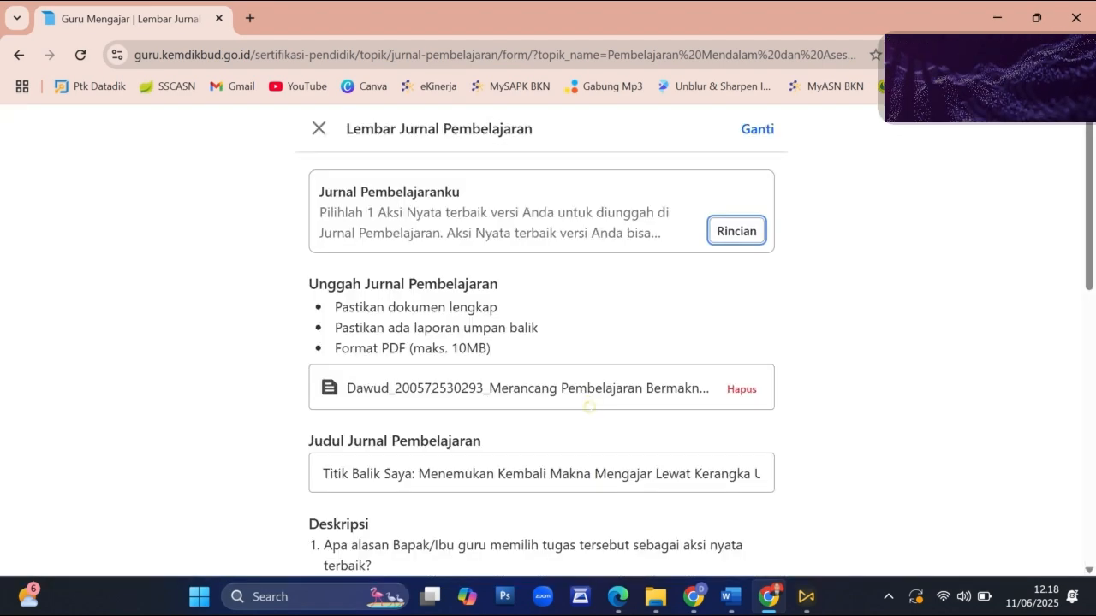
- Submit the learning journal, reviewing the no-plagiarism criterion against the SmallSEOTools plagiarism result before confirming
{"action": "scroll", "coordinate": [541, 343], "scroll_direction": "down", "scroll_amount": 10}
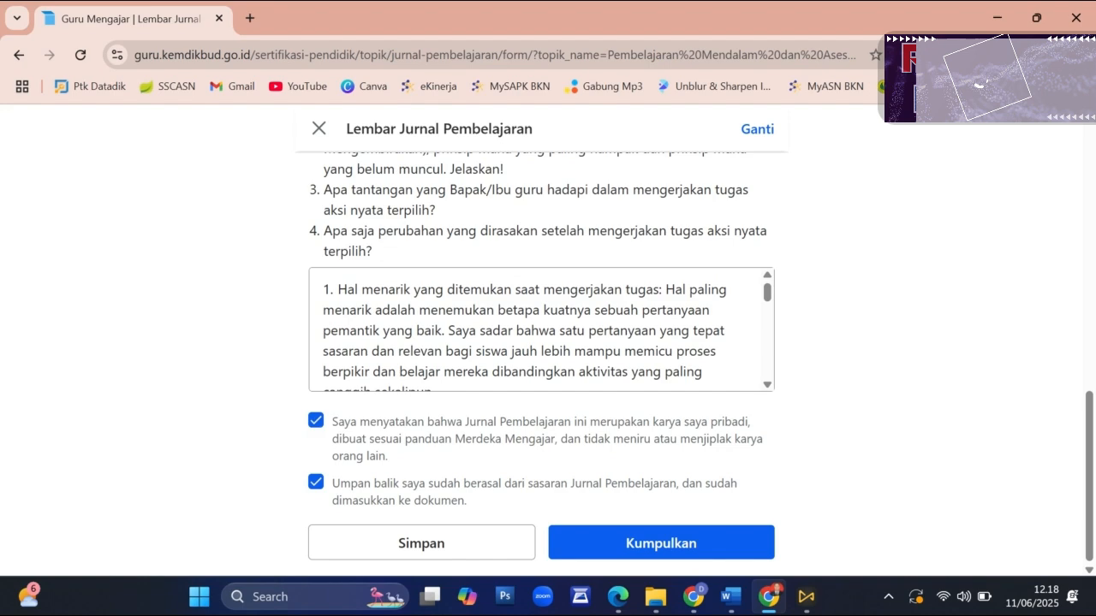
{"action": "left_click", "coordinate": [635, 543]}
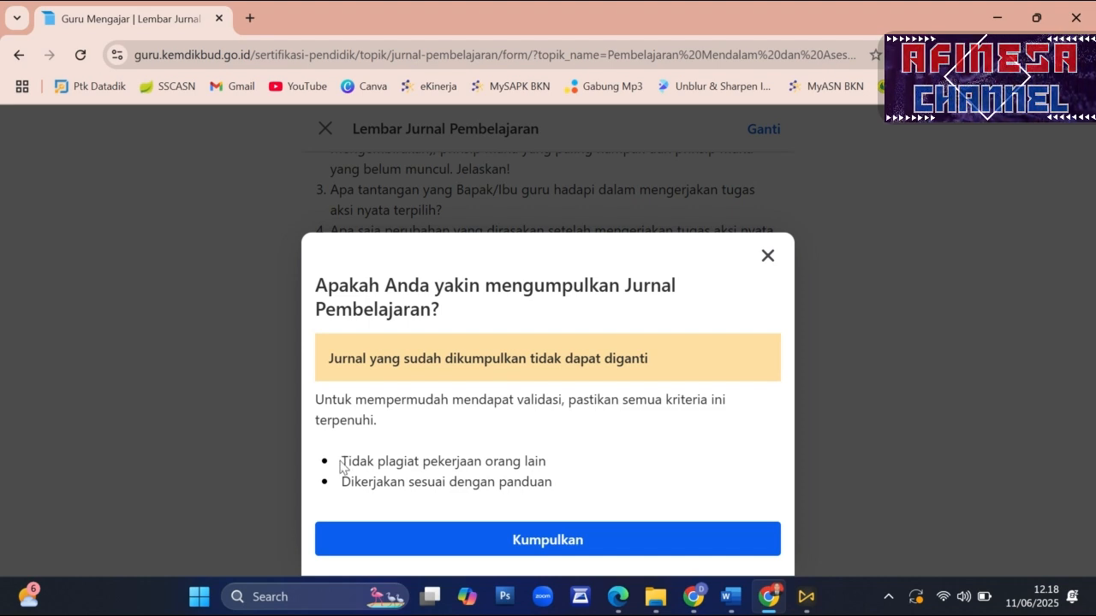
{"action": "left_click_drag", "start_coordinate": [341, 462], "coordinate": [562, 462]}
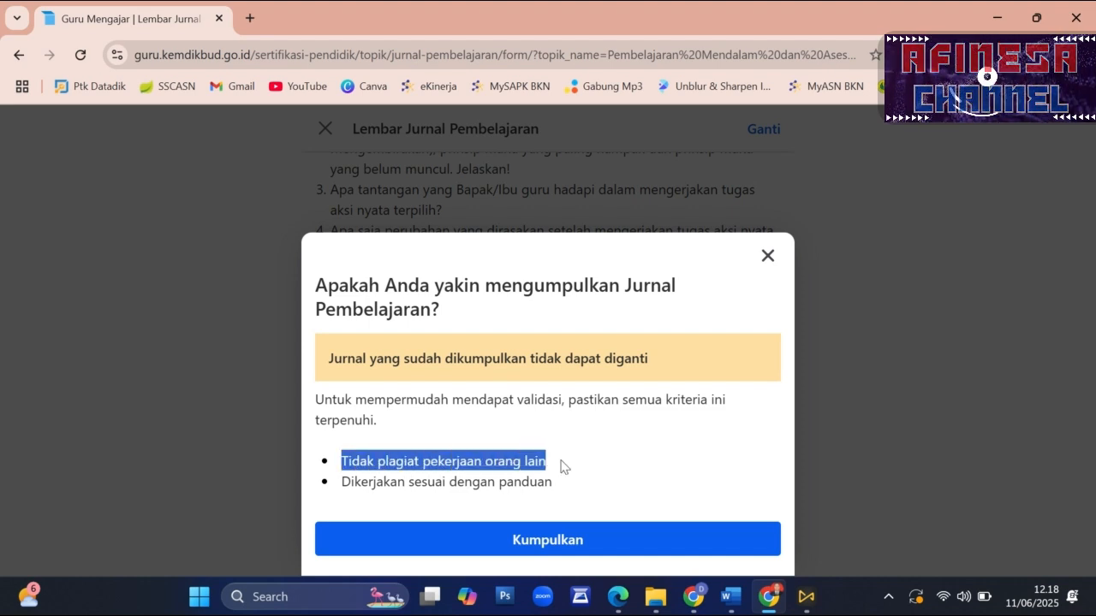
{"action": "left_click", "coordinate": [701, 605]}
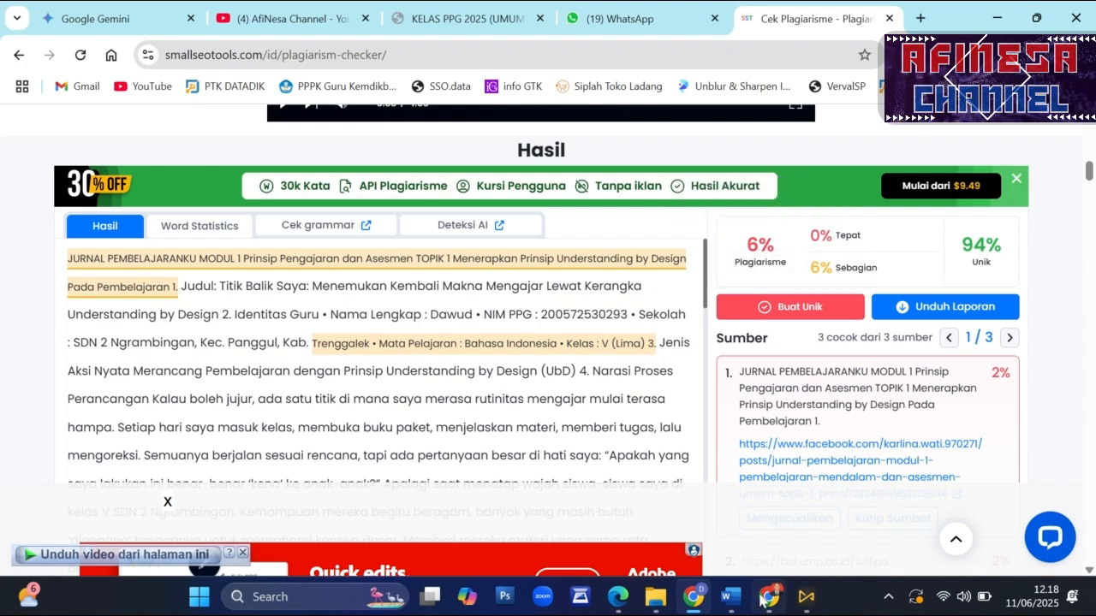
{"action": "left_click", "coordinate": [760, 599]}
{"action": "left_click", "coordinate": [627, 468]}
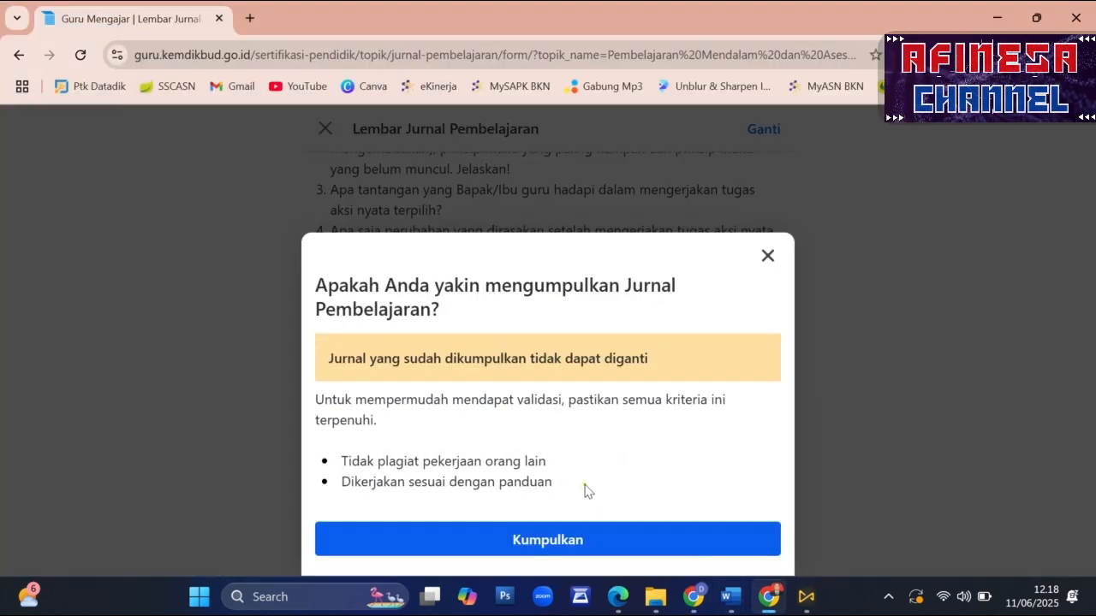
{"action": "left_click", "coordinate": [528, 548]}
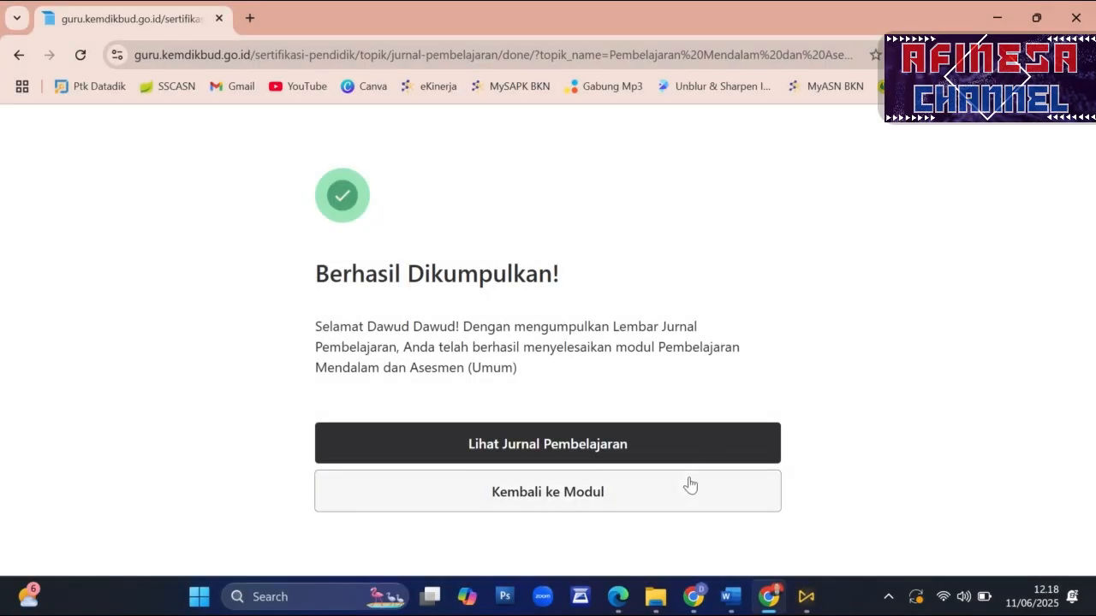
- View the submitted journal, then check the status of the Pembelajaran Mendalam dan Asesmen (Umum) module on the Sertifikasi Pendidik page
{"action": "left_click", "coordinate": [560, 446]}
{"action": "scroll", "coordinate": [367, 368], "scroll_direction": "down", "scroll_amount": 6}
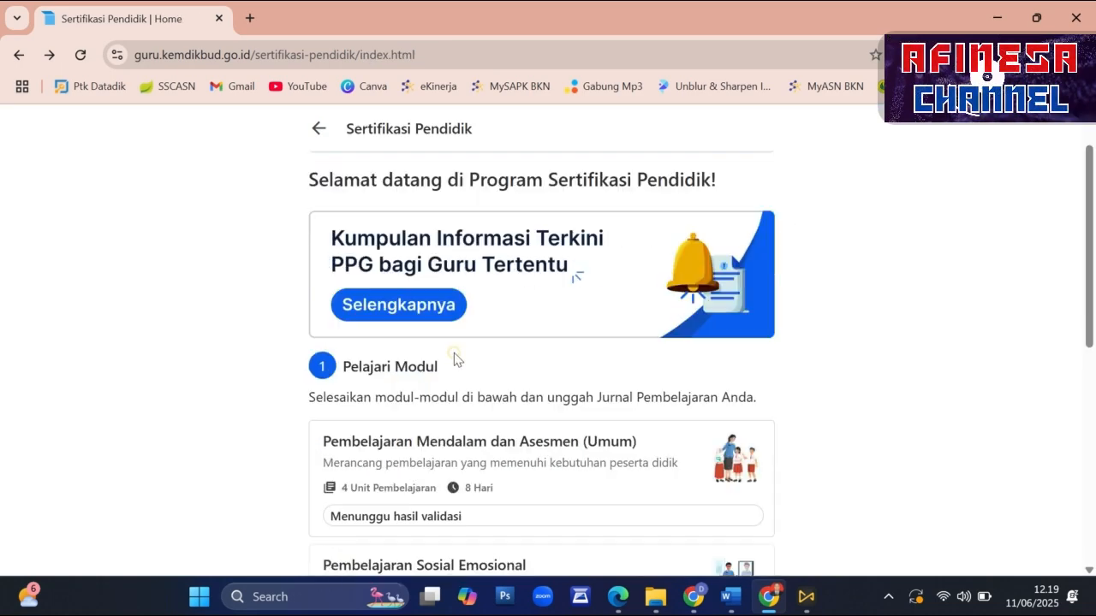
{"action": "scroll", "coordinate": [490, 334], "scroll_direction": "down", "scroll_amount": 2}
{"action": "scroll", "coordinate": [491, 334], "scroll_direction": "down", "scroll_amount": 1}
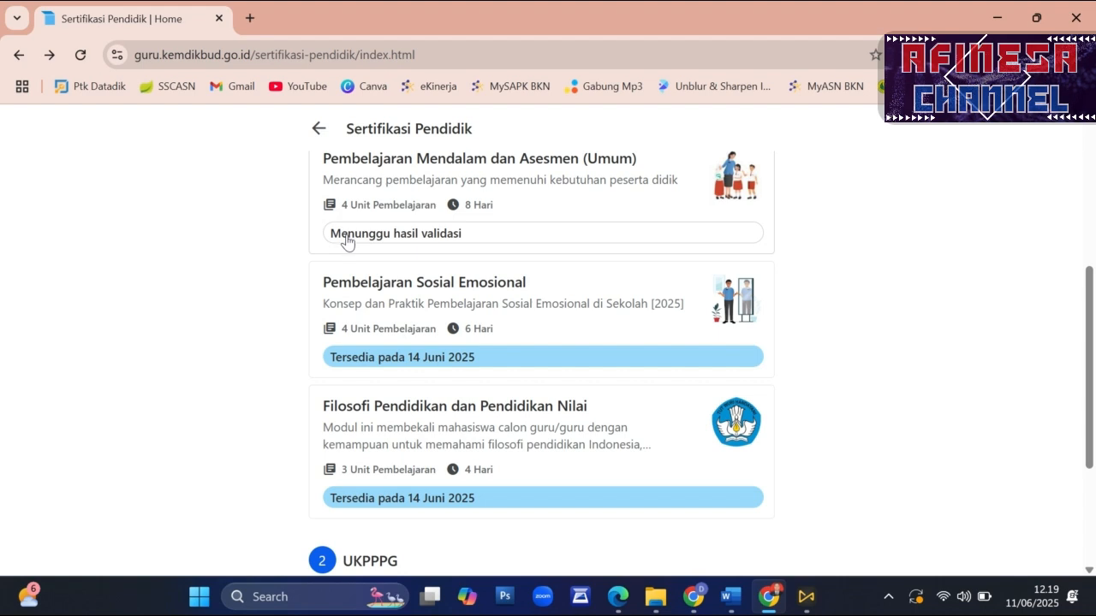
{"action": "scroll", "coordinate": [524, 262], "scroll_direction": "up", "scroll_amount": 2}
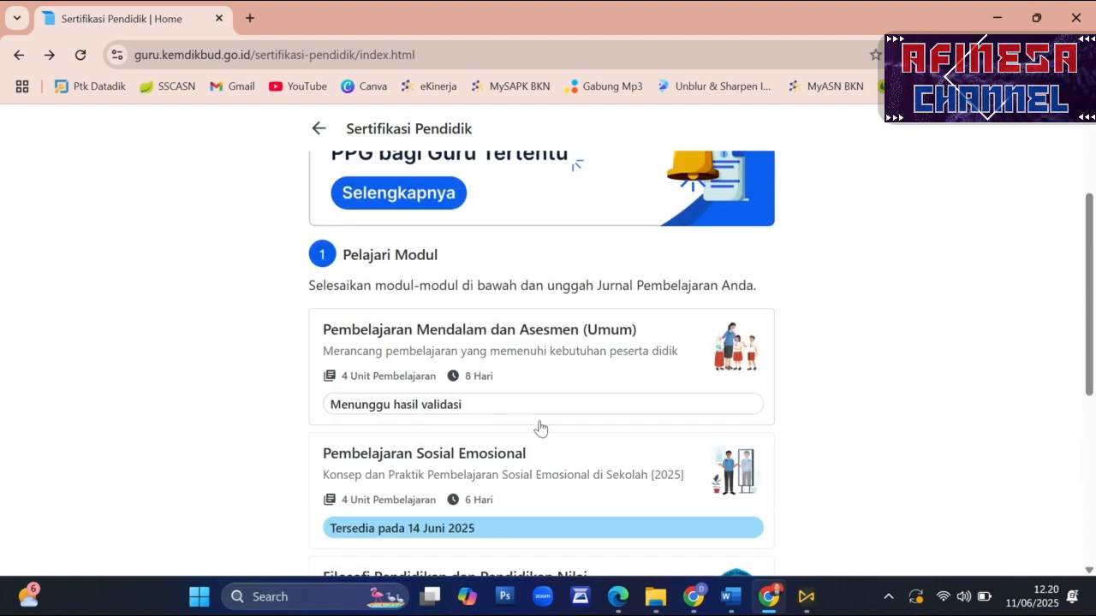